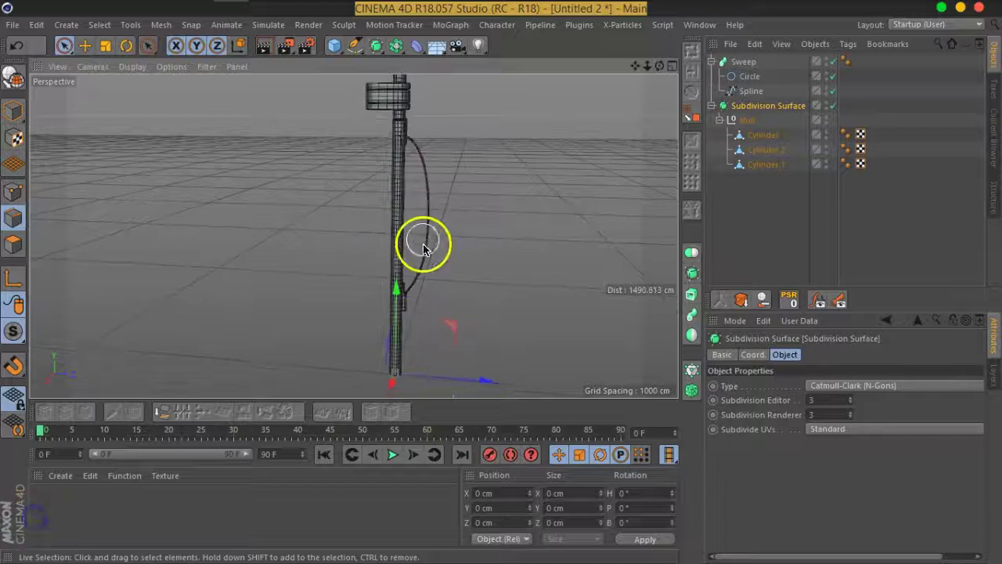
- Orbit and toggle between four-view and single perspective layouts to inspect the pole
scroll(410, 174, "up", 2)
scroll(412, 181, "up", 2)
mouse_move(412, 183)
left_mouse_down("alt")
mouse_move(467, 284)
mouse_move(439, 206)
left_mouse_up("alt")
scroll(424, 168, "down", 5)
scroll(427, 193, "up", 2)
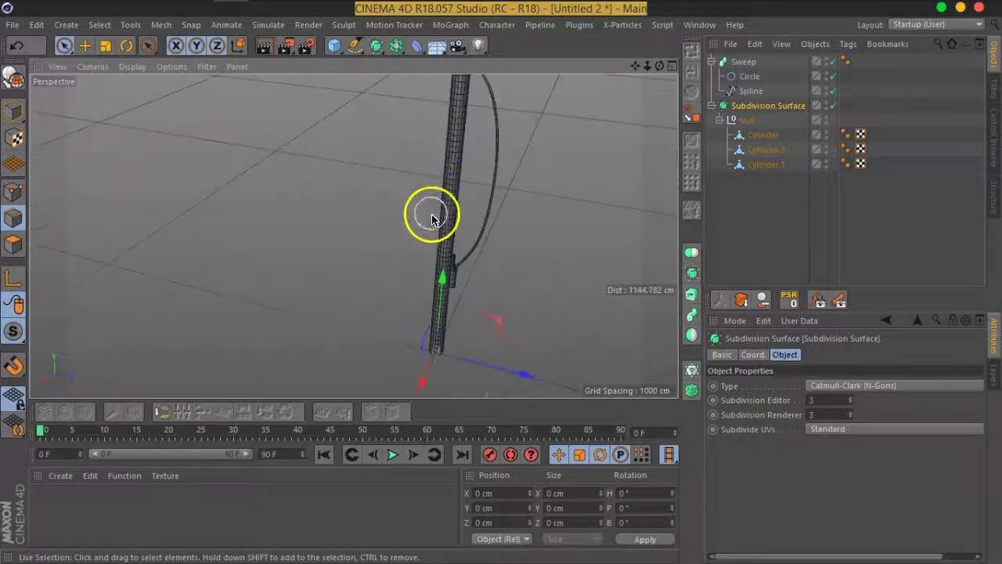
middle_click(419, 225)
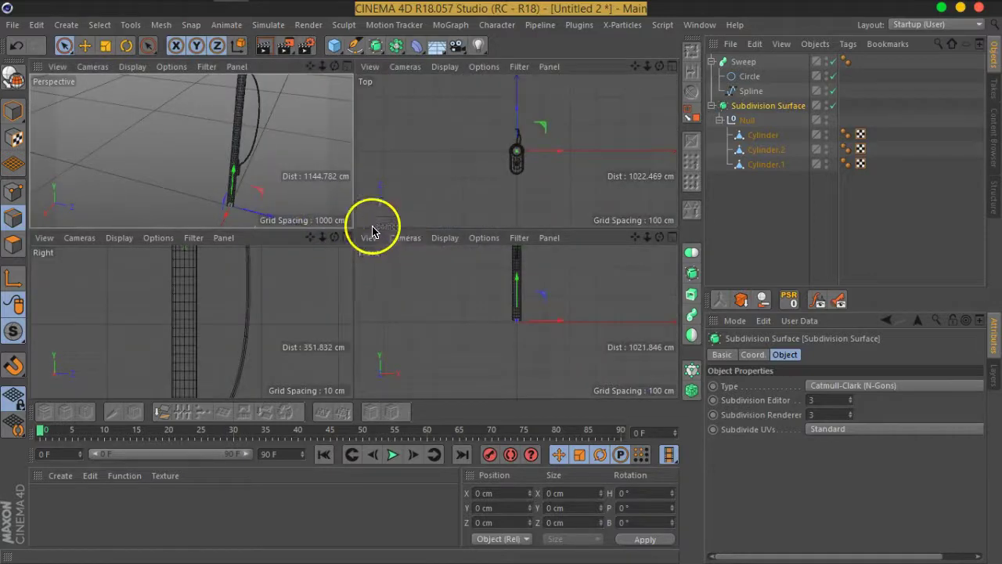
middle_click(336, 234)
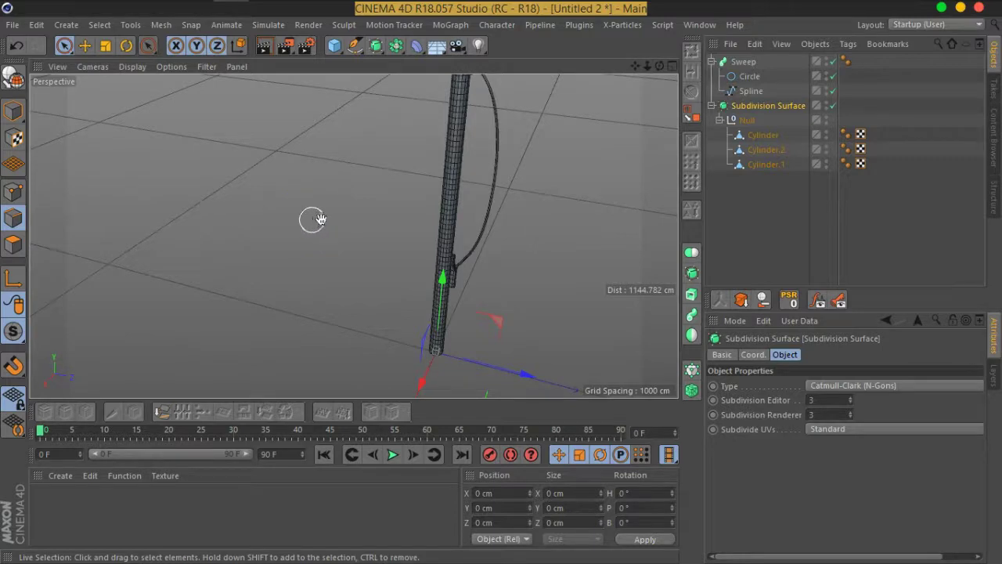
mouse_move(328, 260)
left_mouse_down("alt")
mouse_move(447, 284)
mouse_move(488, 264)
mouse_move(306, 334)
mouse_move(394, 308)
left_mouse_up("alt")
middle_click(397, 302)
middle_click(398, 298)
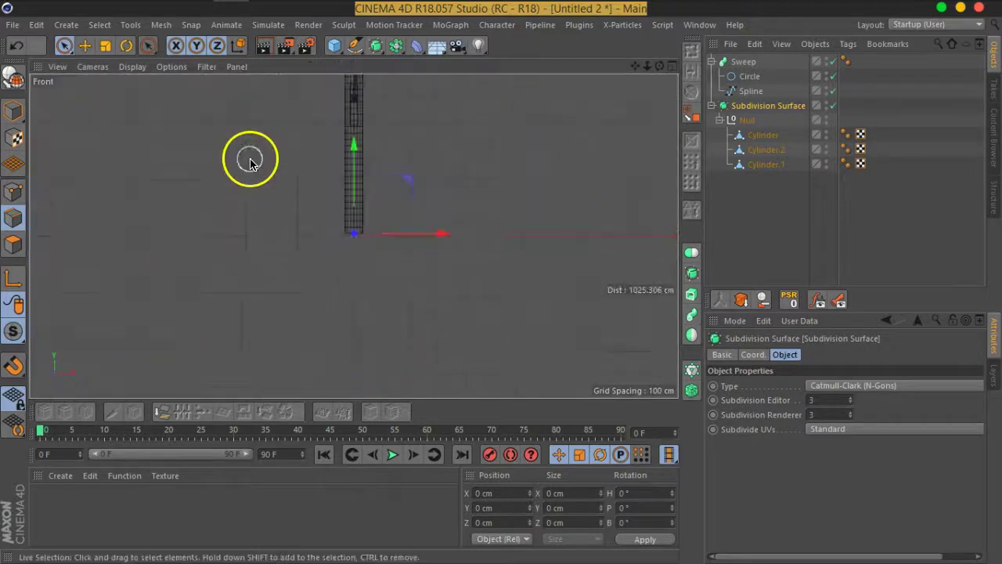
middle_click(246, 156)
middle_click(254, 151)
middle_click(362, 282)
middle_click(224, 139)
middle_click(444, 261)
middle_click(178, 140)
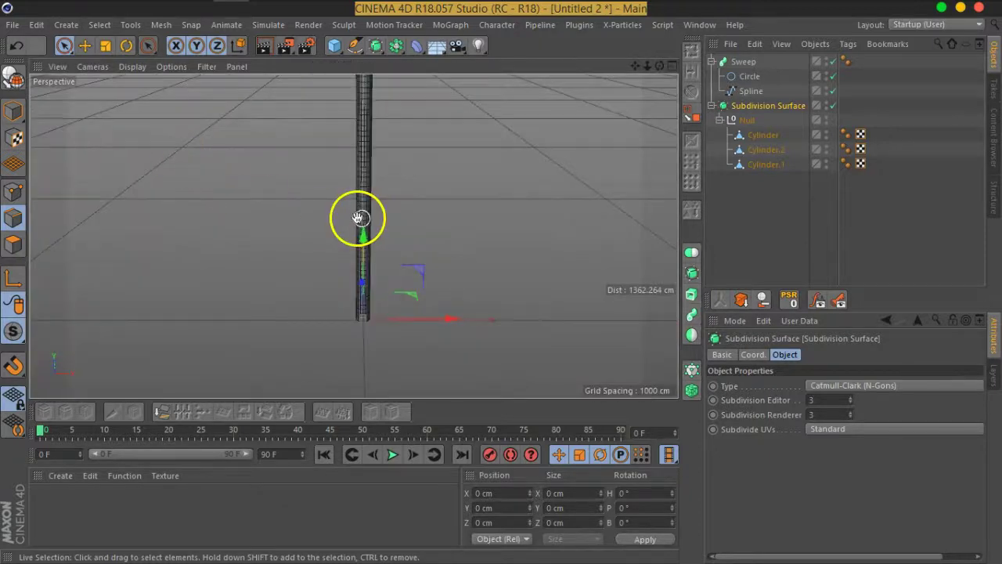
middle_click(360, 217)
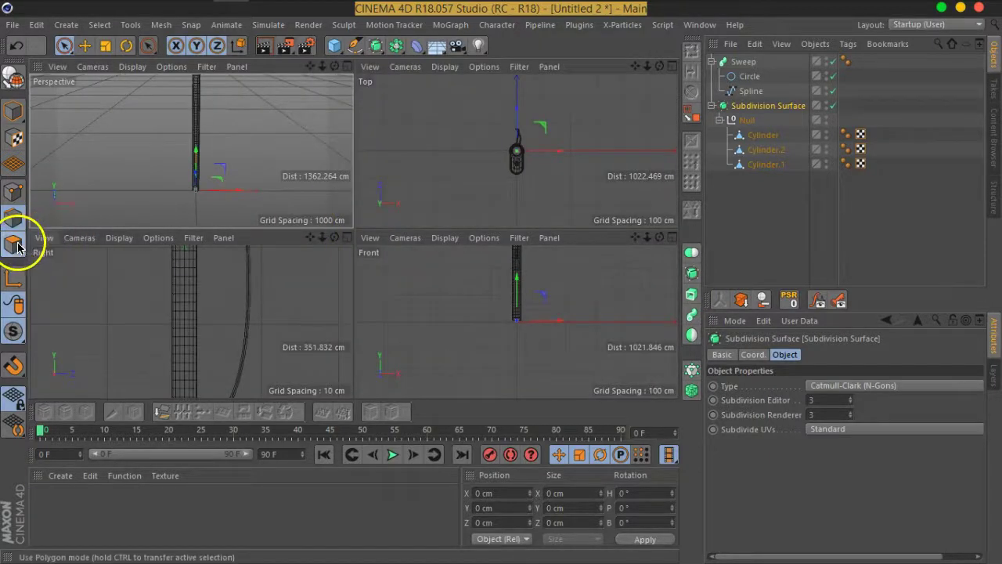
middle_click(225, 202)
mouse_move(285, 240)
left_mouse_down("alt")
mouse_move(335, 234)
mouse_move(365, 253)
mouse_move(414, 217)
mouse_move(408, 264)
left_mouse_up("alt")
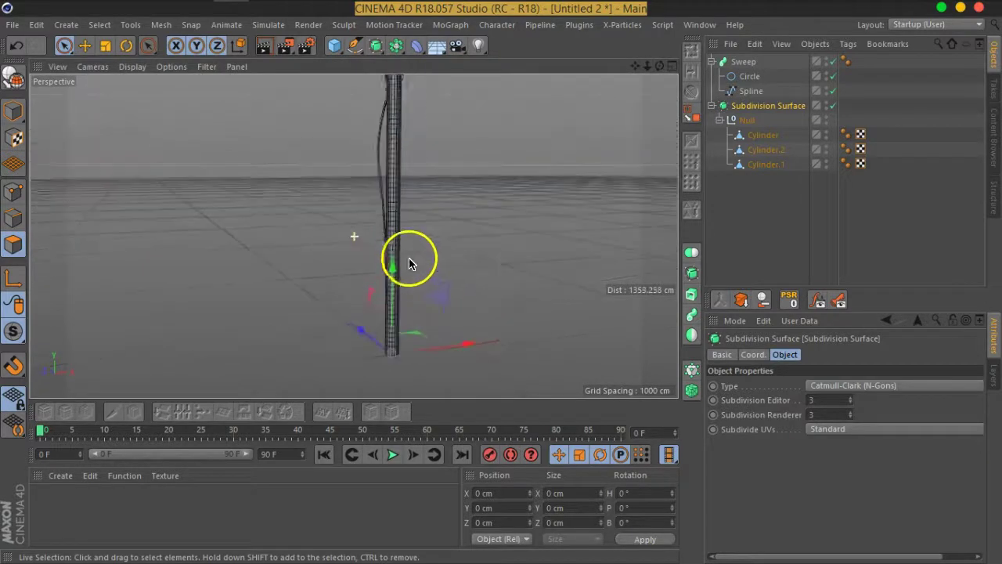
- Select the Cylinder object and pick the first polygons on its surface
left_click(760, 150)
left_click(762, 136)
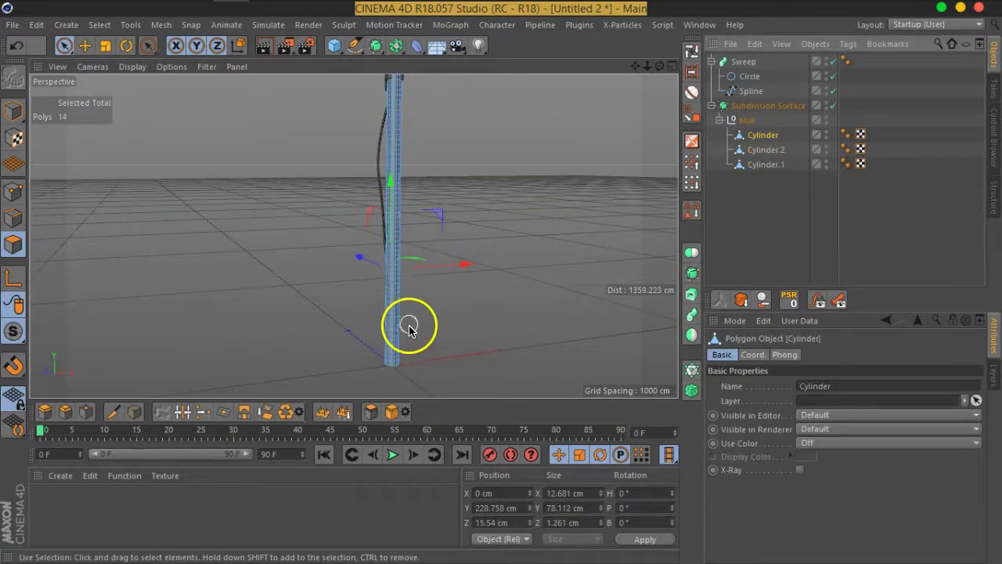
left_click_drag(470, 327, 414, 327, "alt")
scroll(394, 285, "up", 2)
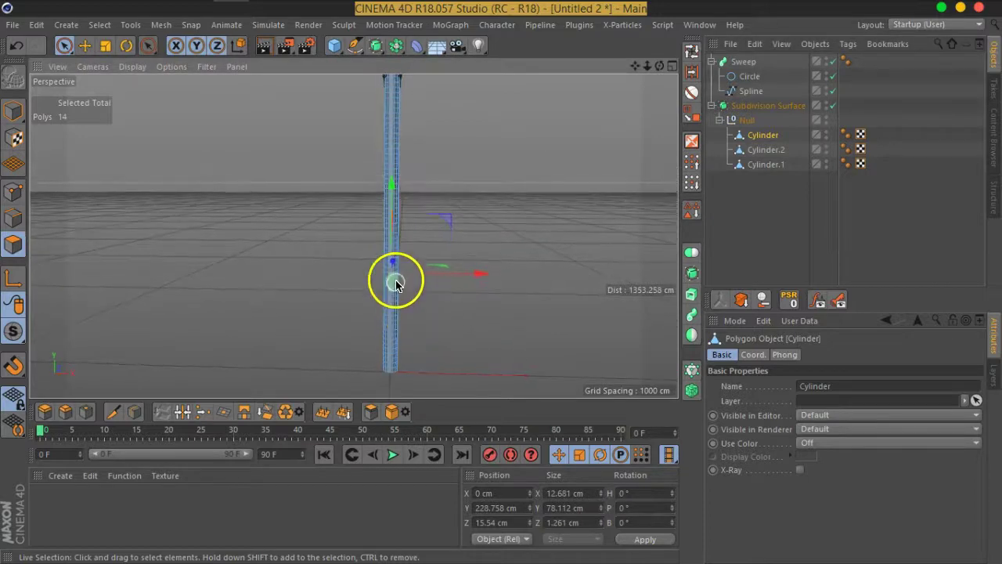
scroll(391, 274, "up", 2)
scroll(391, 274, "up", 1)
scroll(392, 274, "up", 3)
left_click(388, 306)
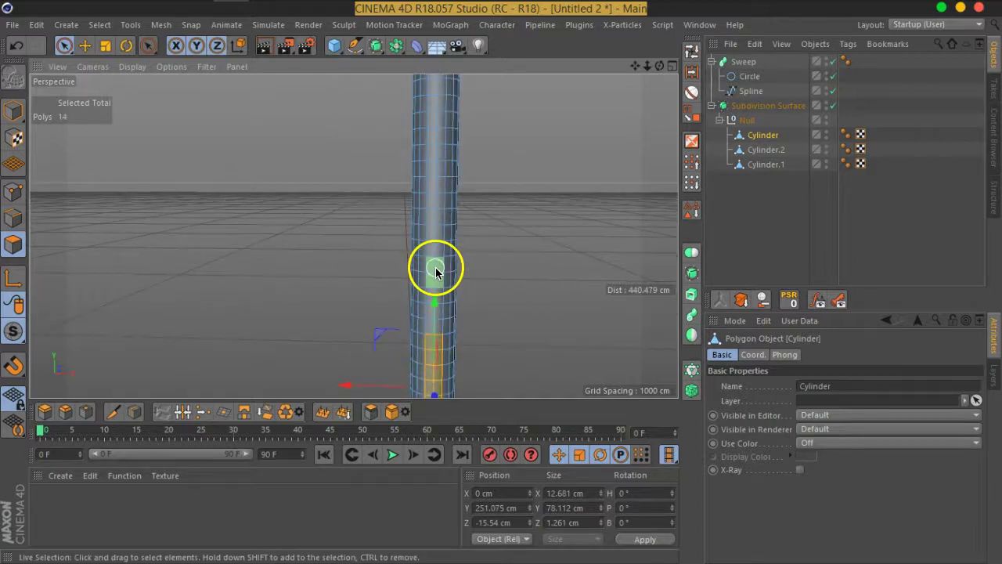
- Extend the polygon selection into long vertical strips running up the cylinder
scroll(441, 286, "up", 1)
scroll(459, 268, "up", 1)
scroll(459, 269, "up", 1)
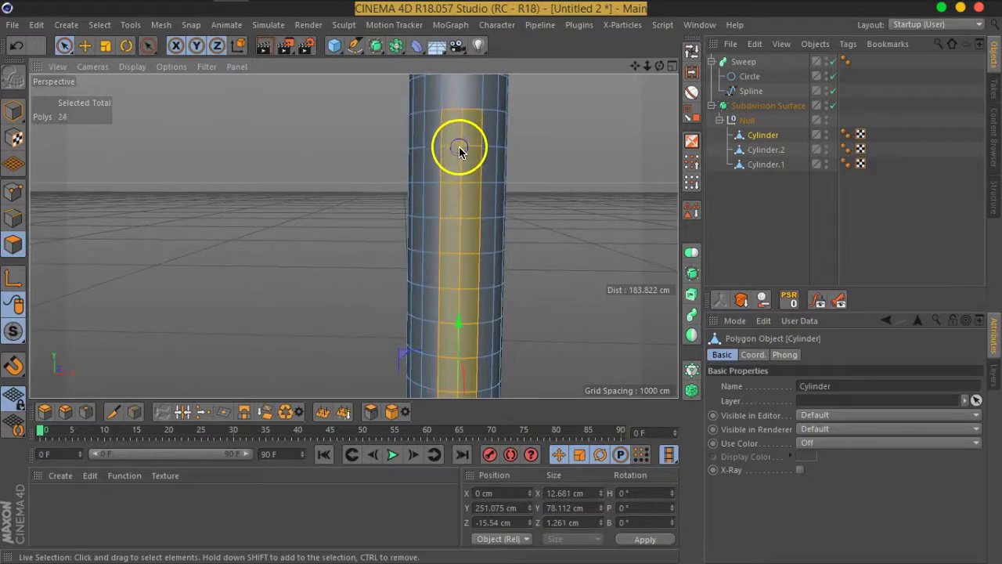
scroll(462, 106, "down", 1)
scroll(497, 139, "down", 1)
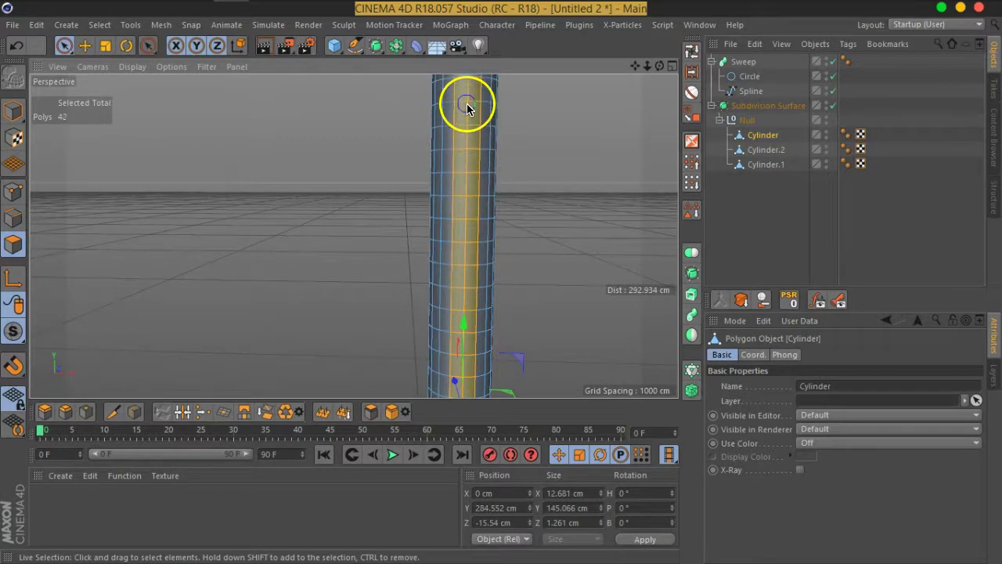
scroll(447, 201, "down", 3)
mouse_move(447, 201)
left_mouse_down("alt")
mouse_move(447, 258)
mouse_move(485, 263)
left_mouse_up("alt")
scroll(441, 167, "up", 3)
scroll(445, 165, "up", 2)
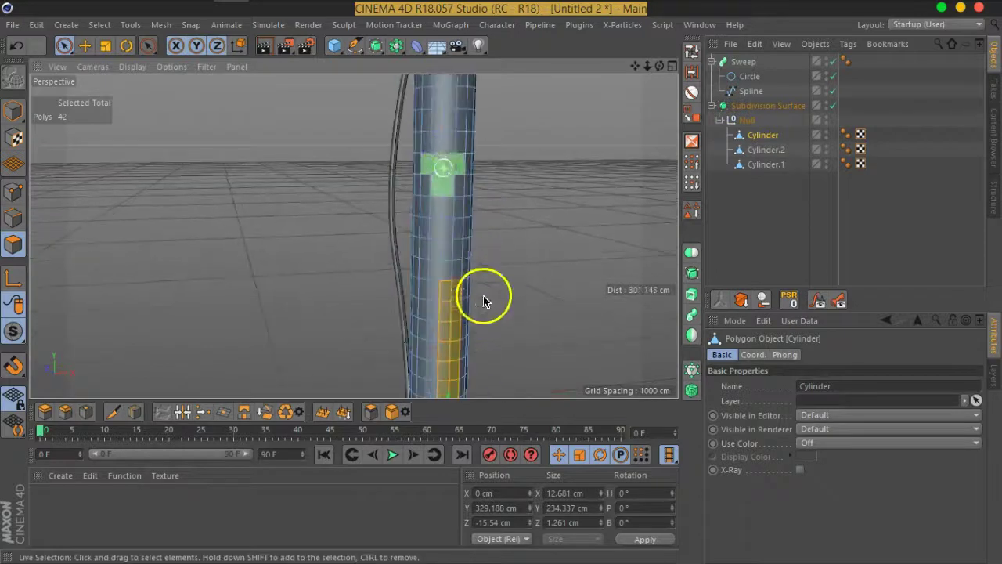
scroll(459, 300, "up", 1)
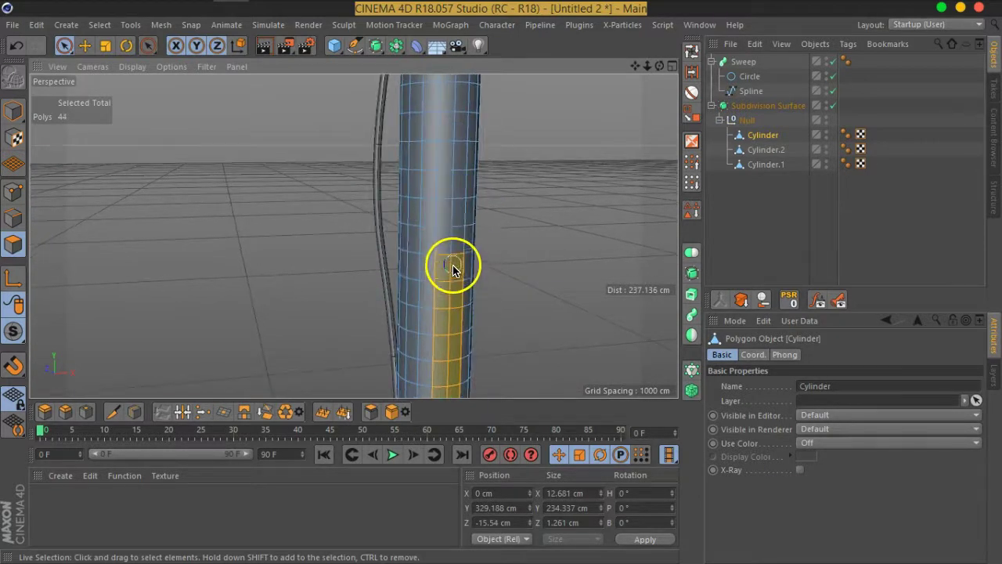
left_click_drag(454, 142, 493, 224, "alt")
scroll(543, 280, "up", 2)
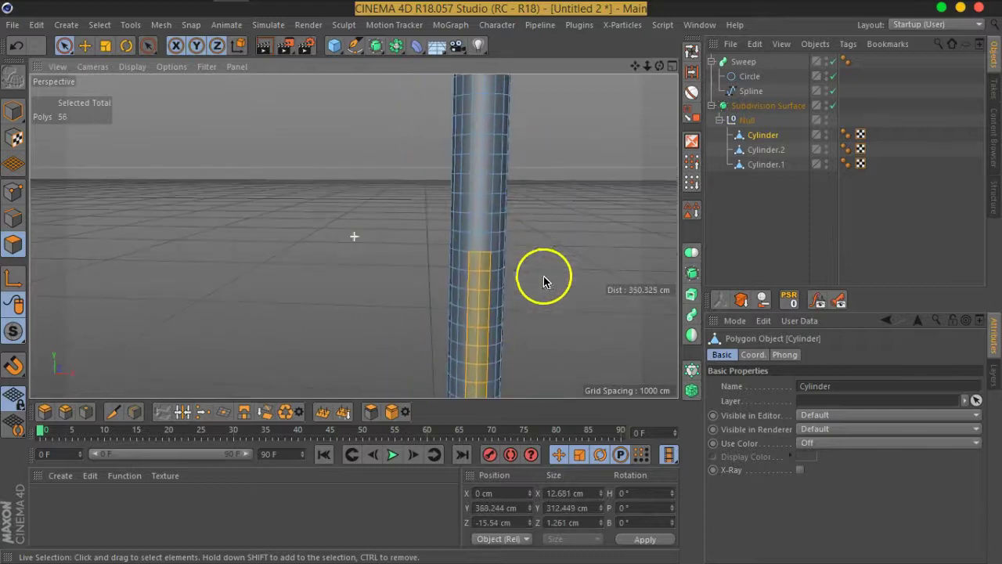
scroll(483, 212, "up", 1)
left_click_drag(472, 316, 479, 249, "shift")
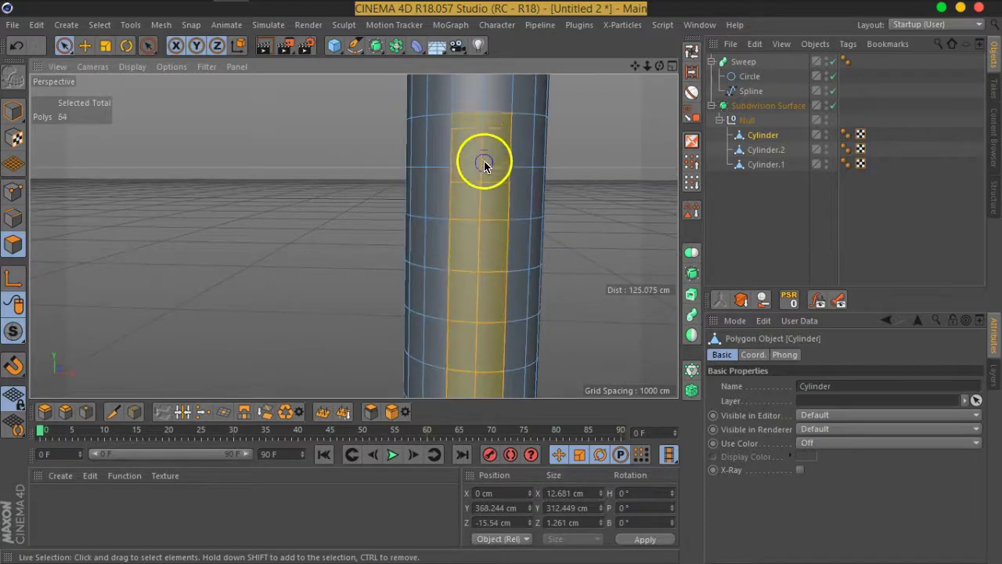
left_click_drag(484, 164, 462, 266, "shift")
scroll(462, 266, "down", 3)
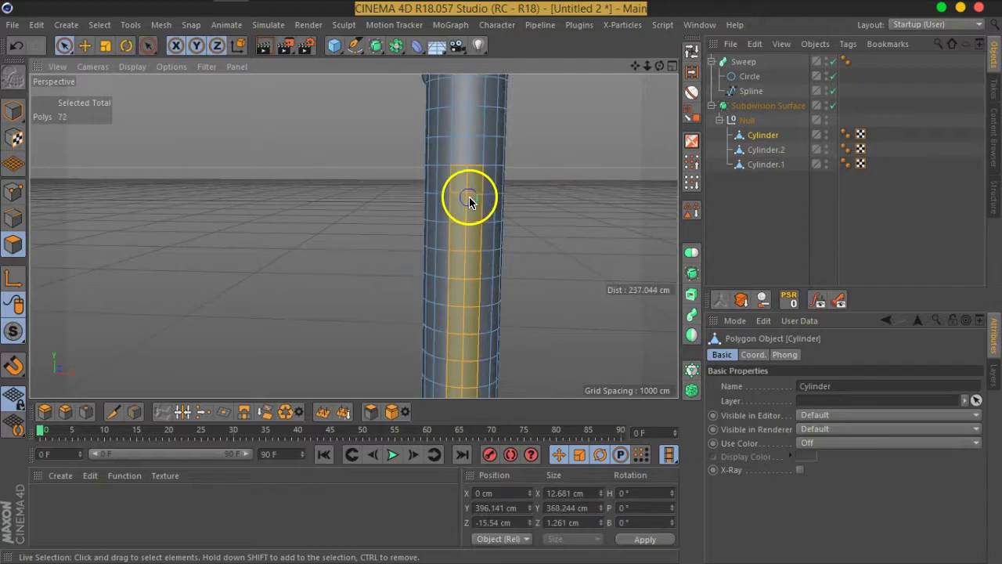
mouse_move(441, 251)
left_mouse_down("alt")
mouse_move(501, 208)
mouse_move(483, 172)
left_mouse_up("alt")
- Inset the selected strip by 0.8 cm with Extrude Inner and disable Subdivision Surface
right_click(485, 176)
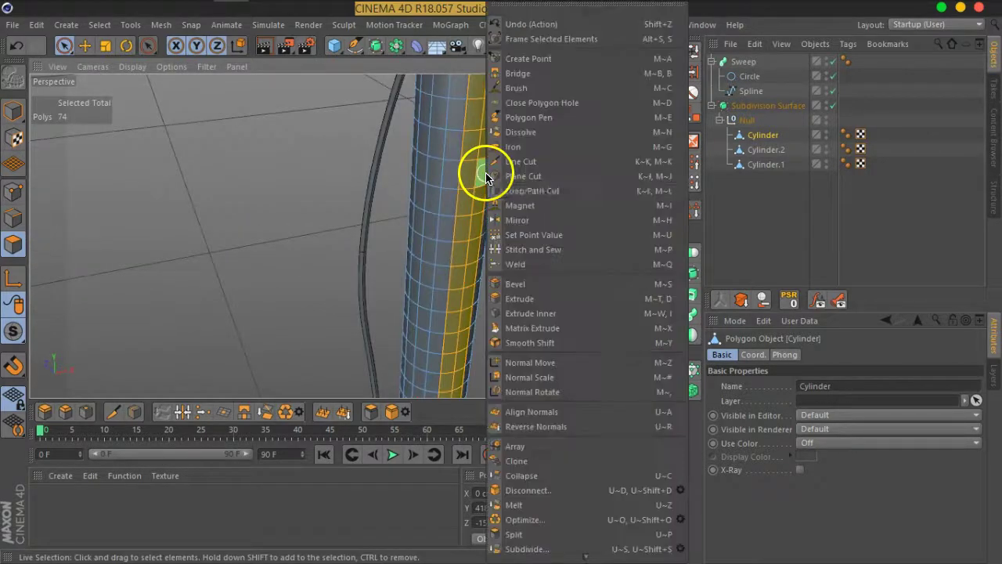
left_click(541, 314)
mouse_move(533, 235)
left_mouse_down("alt")
mouse_move(517, 276)
mouse_move(488, 202)
mouse_move(538, 217)
left_mouse_up("alt")
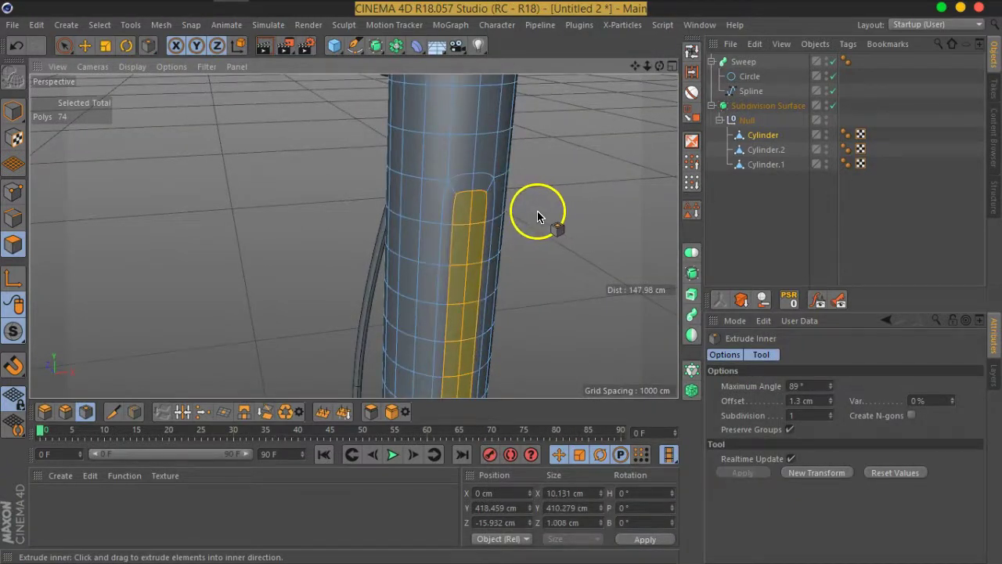
left_click(832, 106)
- Extrude the strip -4.6 cm into the cylinder and re-enable Subdivision Surface
right_click(494, 243)
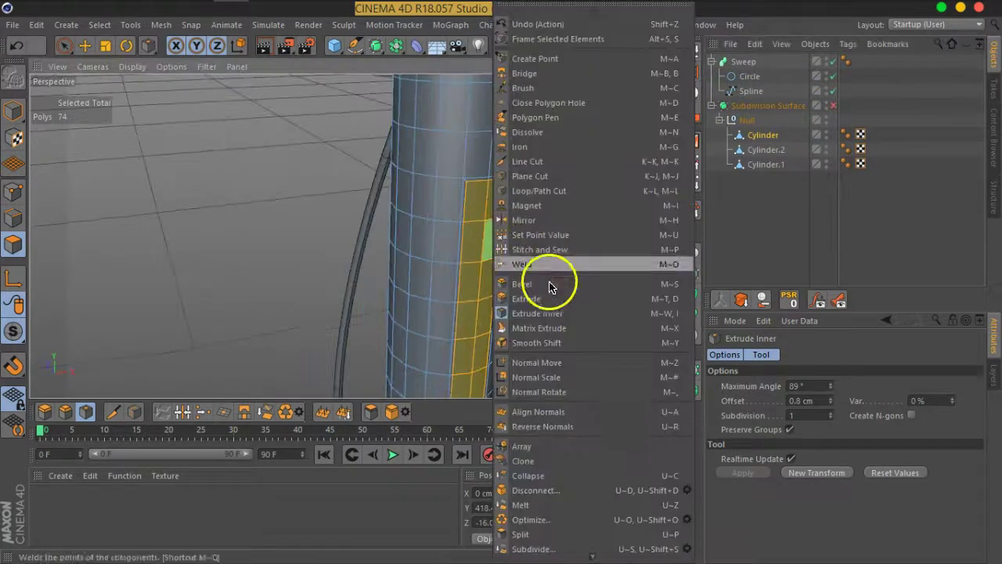
left_click(547, 298)
left_click_drag(572, 326, 539, 326)
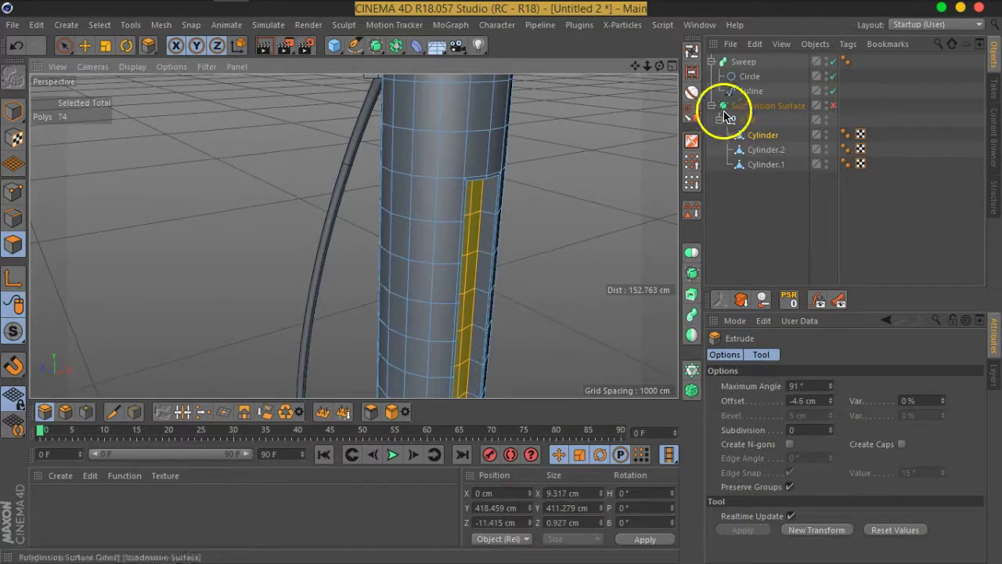
left_click(833, 105)
mouse_move(476, 324)
left_mouse_down("alt")
mouse_move(318, 268)
mouse_move(499, 256)
mouse_move(399, 201)
mouse_move(340, 190)
mouse_move(347, 353)
mouse_move(475, 224)
mouse_move(402, 212)
mouse_move(481, 242)
mouse_move(451, 245)
left_mouse_up("alt")
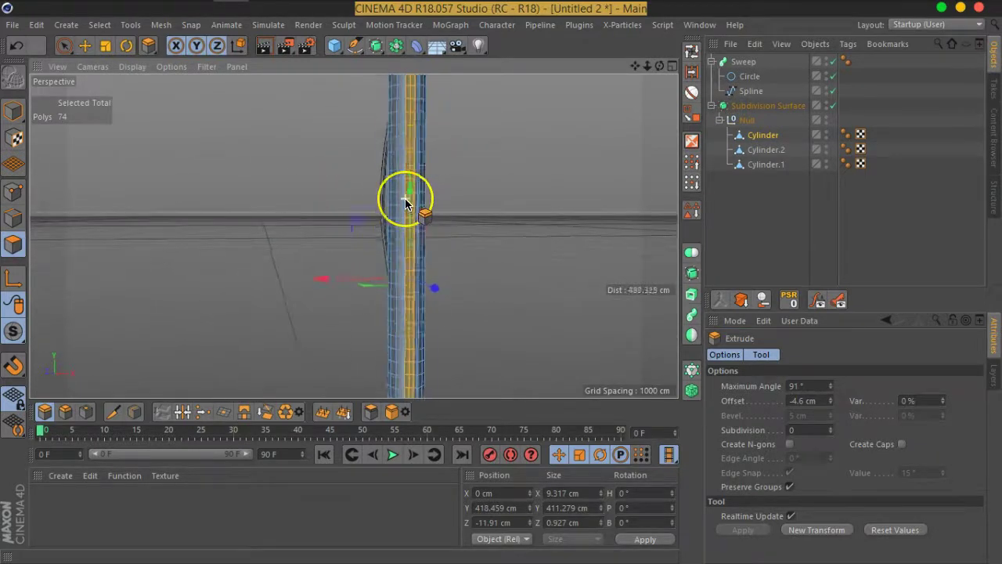
scroll(405, 201, "up", 5)
- Return to Live Selection, disable smoothing, and select a small patch in the groove
left_click(66, 45)
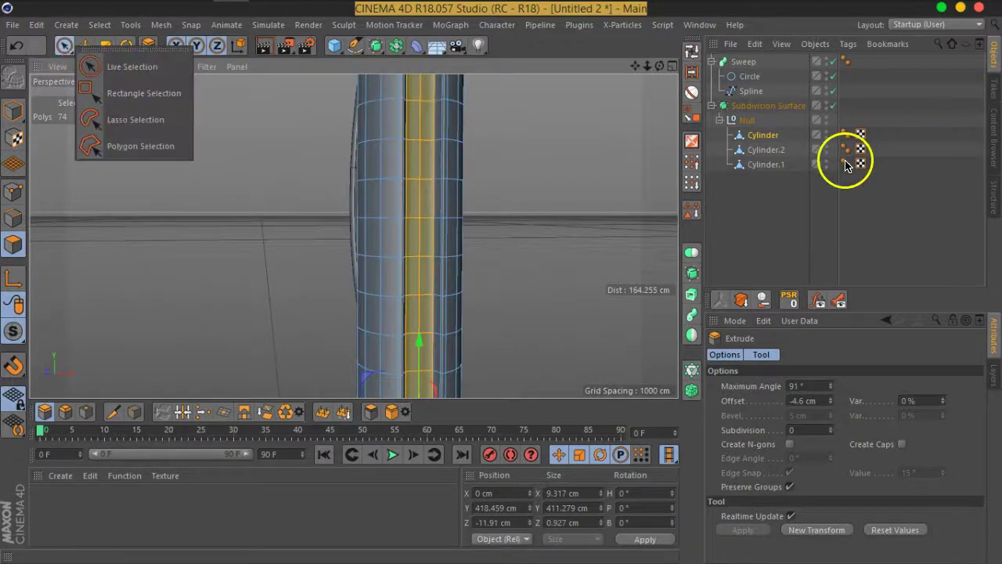
left_click(109, 67)
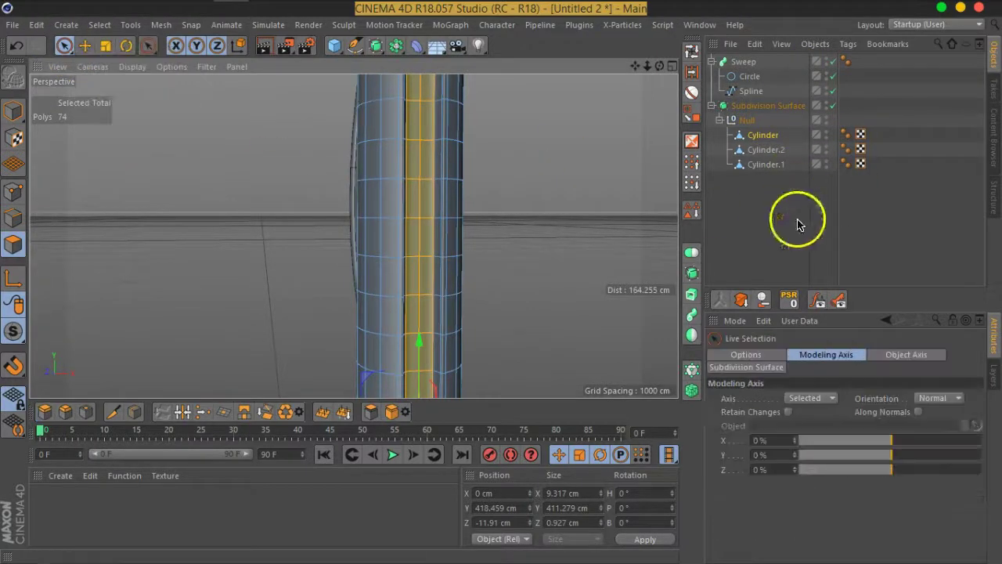
left_click(832, 106)
scroll(487, 235, "down", 3)
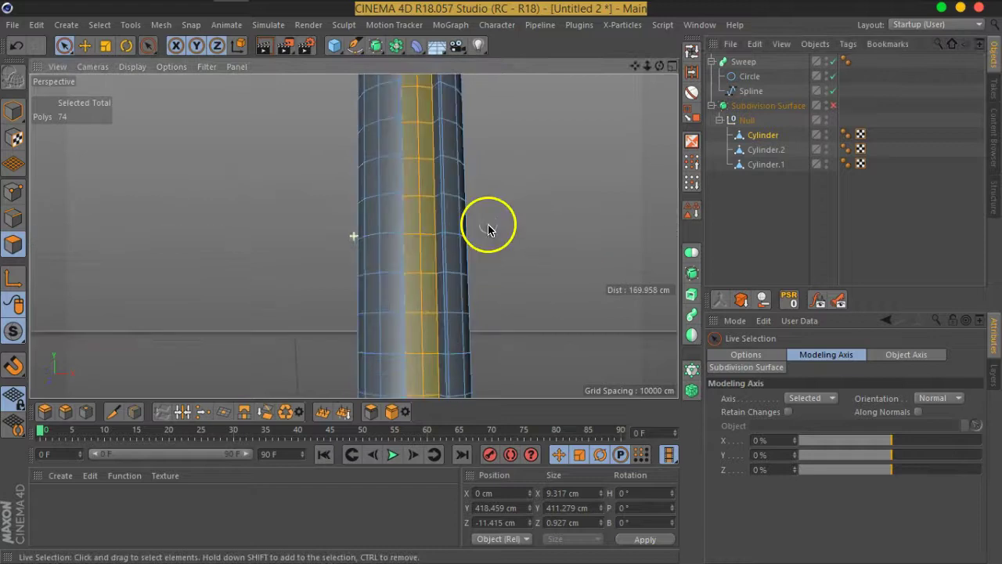
scroll(477, 274, "up", 5)
left_click_drag(447, 235, 446, 271)
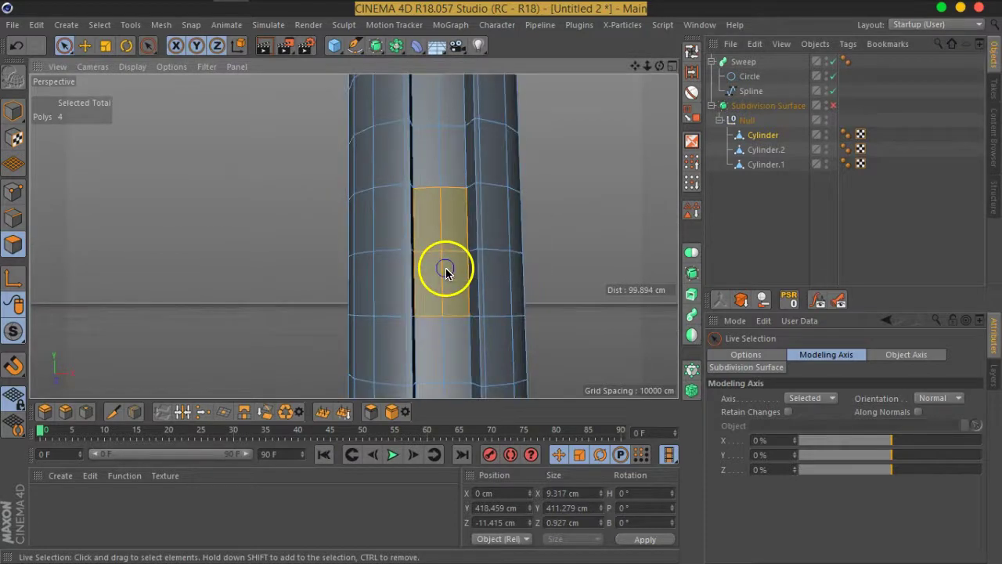
- Add more polygons to form a narrow vertical block in the groove
scroll(469, 313, "down", 5)
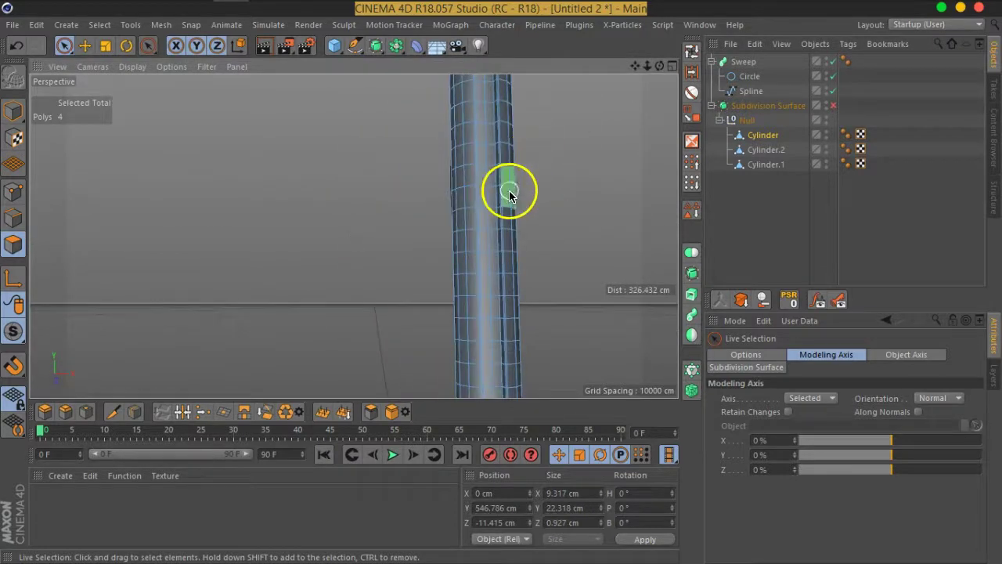
scroll(509, 194, "up", 3)
left_click(462, 184, "shift")
scroll(478, 267, "down", 3)
scroll(540, 227, "up", 2)
scroll(509, 231, "up", 2)
scroll(490, 242, "up", 1)
left_click(487, 261, "shift")
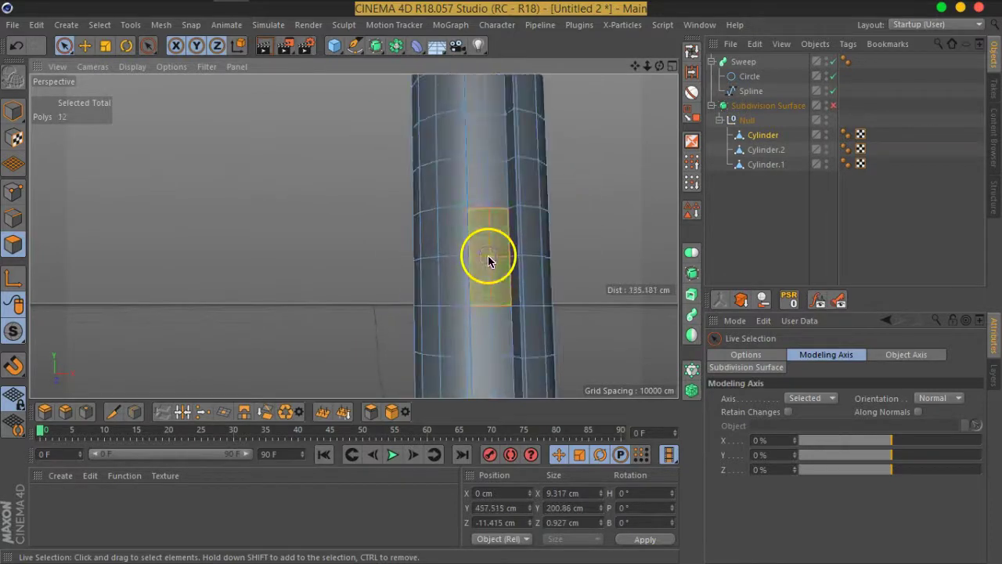
scroll(525, 298, "down", 3)
scroll(556, 168, "up", 3)
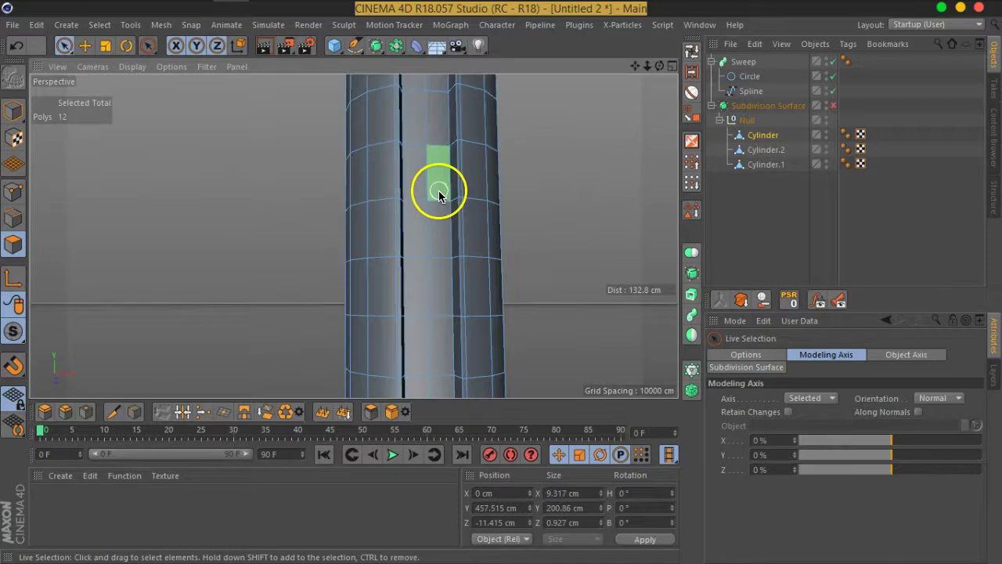
scroll(425, 148, "down", 3)
scroll(510, 217, "down", 2)
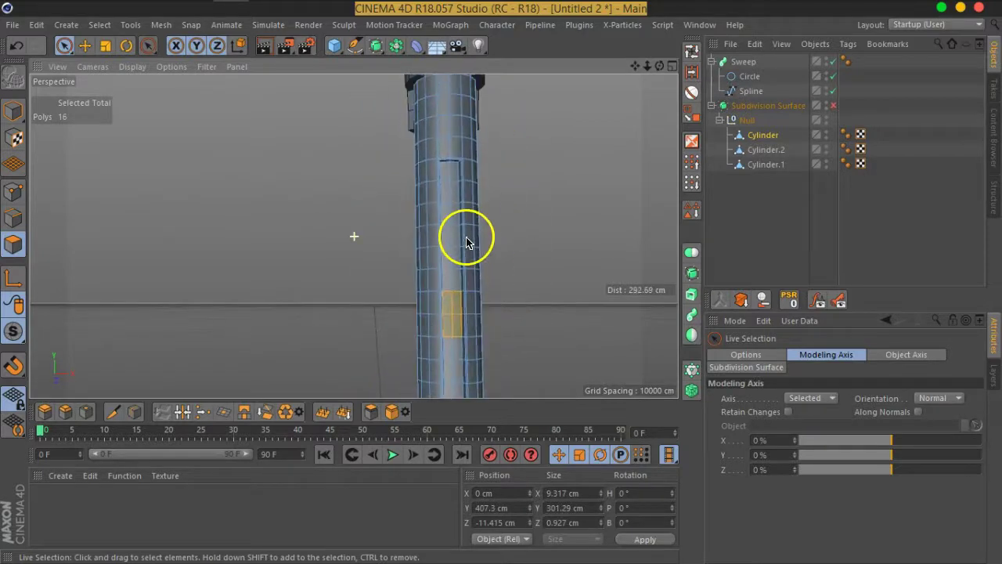
scroll(447, 208, "up", 2)
scroll(447, 207, "up", 2)
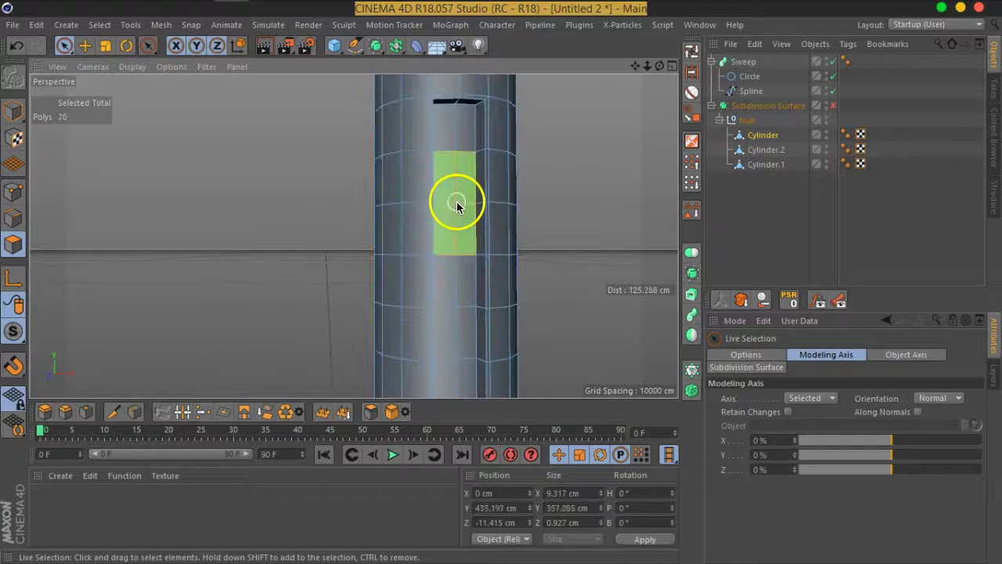
right_click(457, 205)
- Inset the polygon block slightly, then extrude it inward into the cylinder
left_click(517, 314)
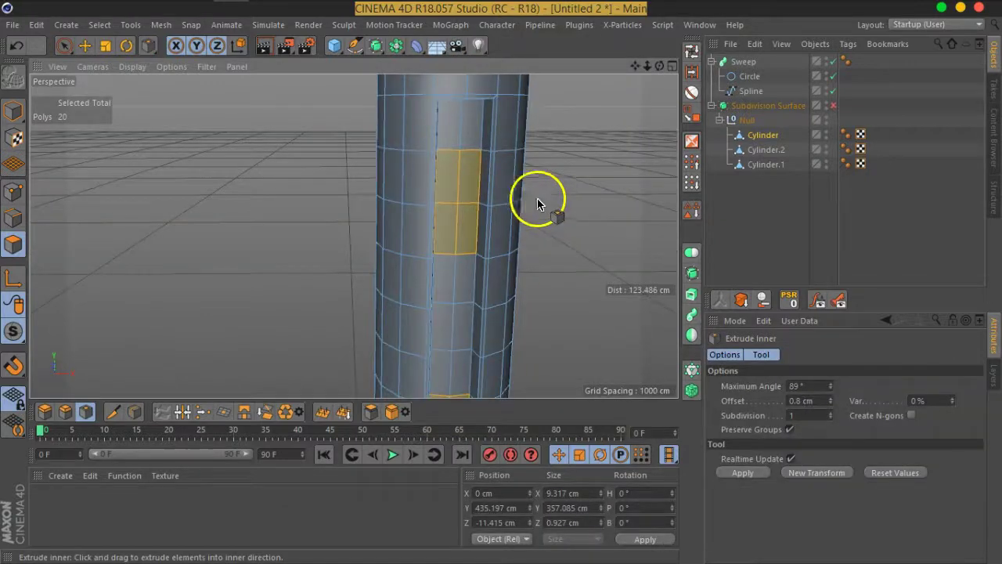
scroll(593, 216, "up", 3)
left_click_drag(591, 217, 552, 219)
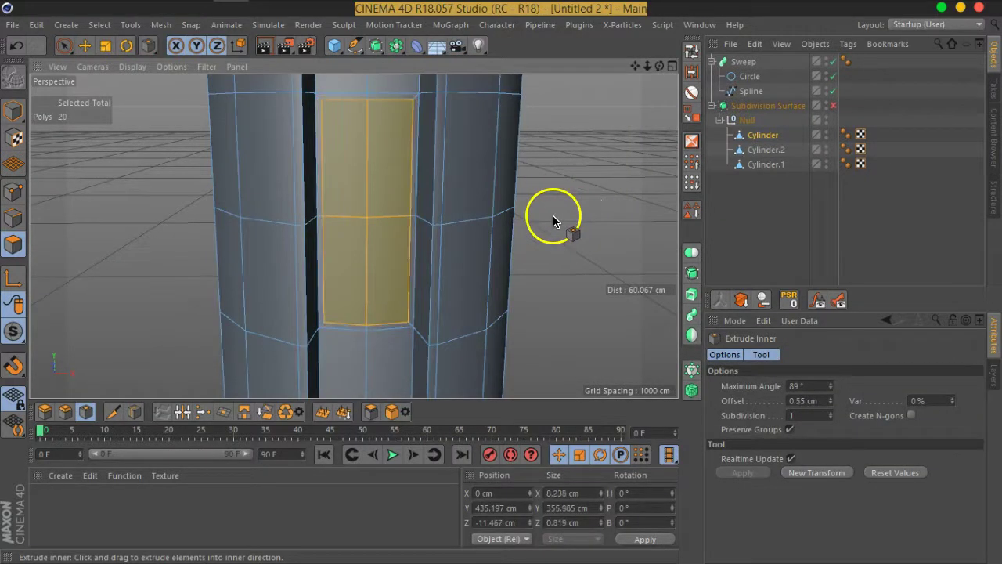
right_click(555, 219)
left_click(611, 298)
mouse_move(548, 287)
left_mouse_down("alt")
mouse_move(602, 289)
mouse_move(539, 287)
left_mouse_up("alt")
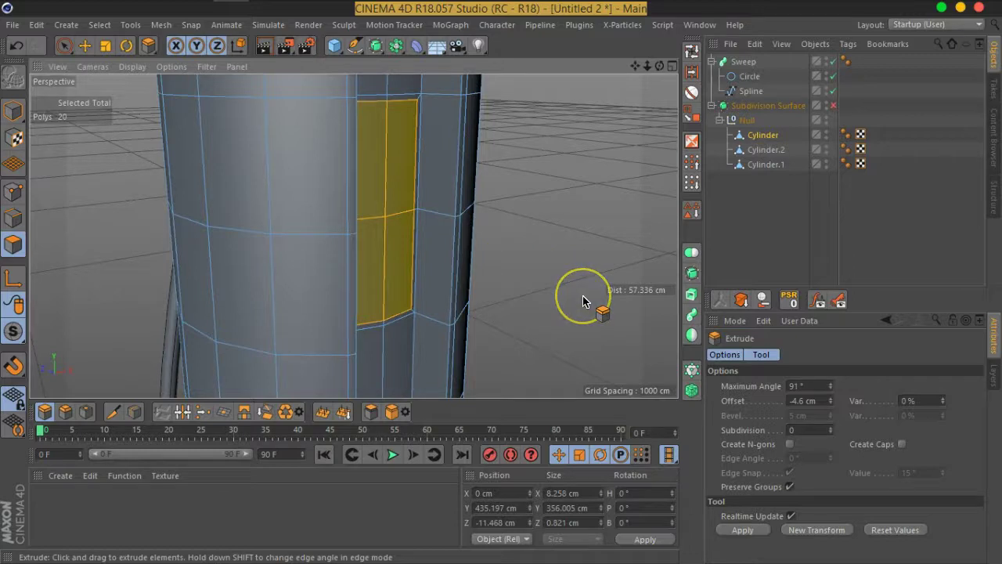
mouse_move(578, 302)
left_mouse_down()
mouse_move(530, 284)
mouse_move(452, 279)
mouse_move(553, 275)
left_mouse_up()
- Inset the recessed faces and extrude them outward 7 cm into a connector tab
right_click(553, 276)
left_click(603, 315)
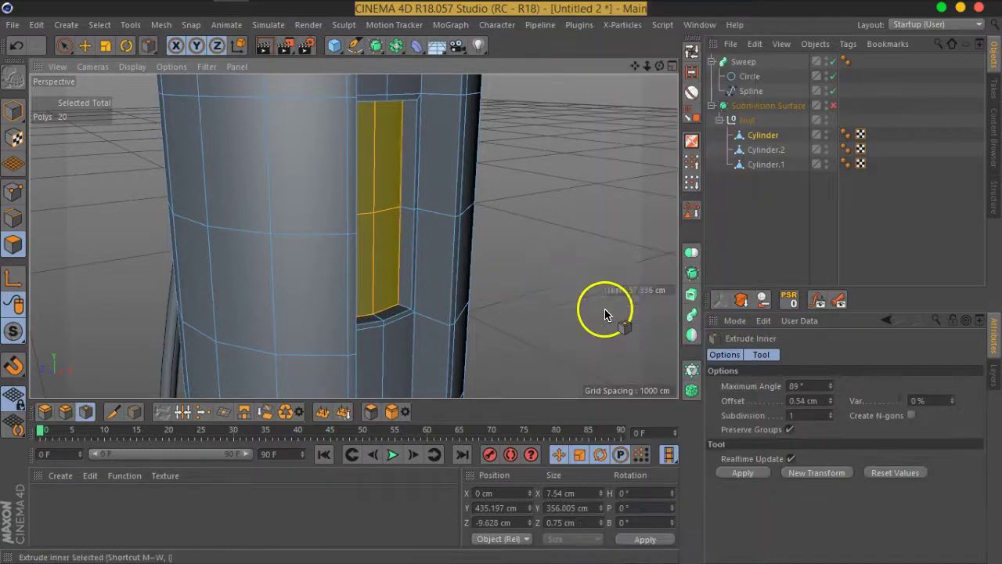
right_click(547, 304)
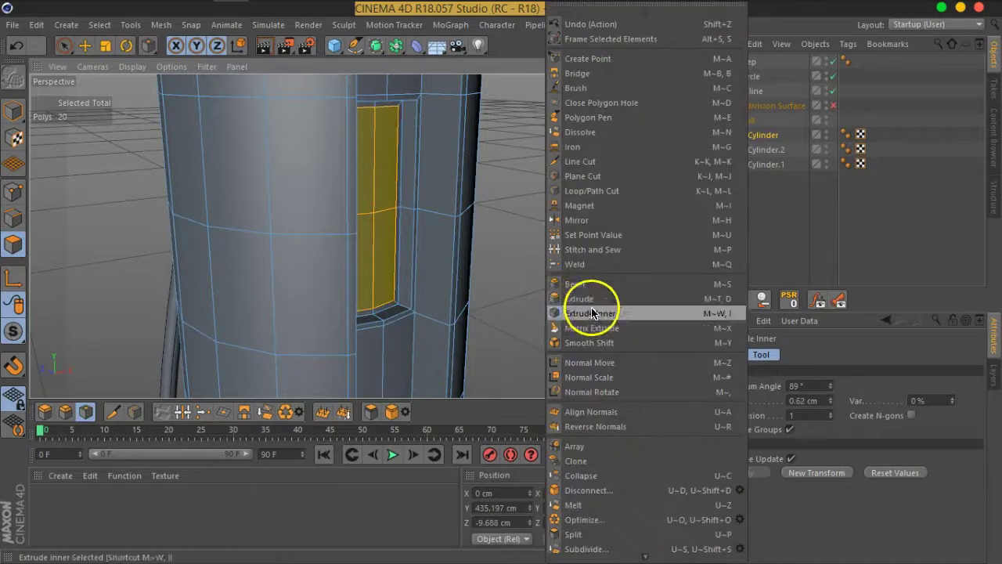
left_click(600, 318)
mouse_move(559, 297)
left_mouse_down()
mouse_move(636, 321)
mouse_move(987, 380)
left_mouse_up()
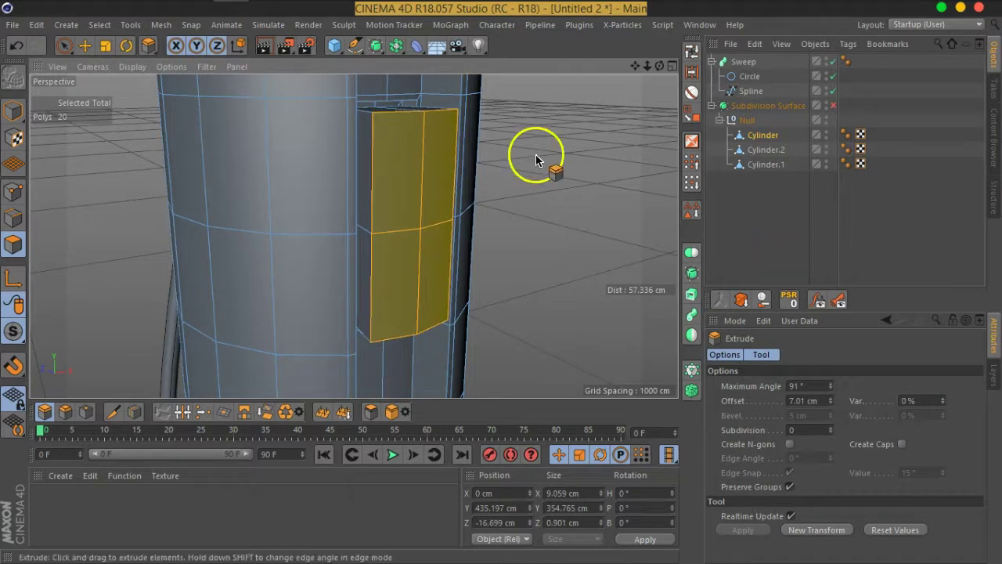
left_click_drag(538, 157, 477, 217, "alt")
- Inset the tab's front face by 1.2 cm and turn Subdivision Surface back on
right_click(595, 259)
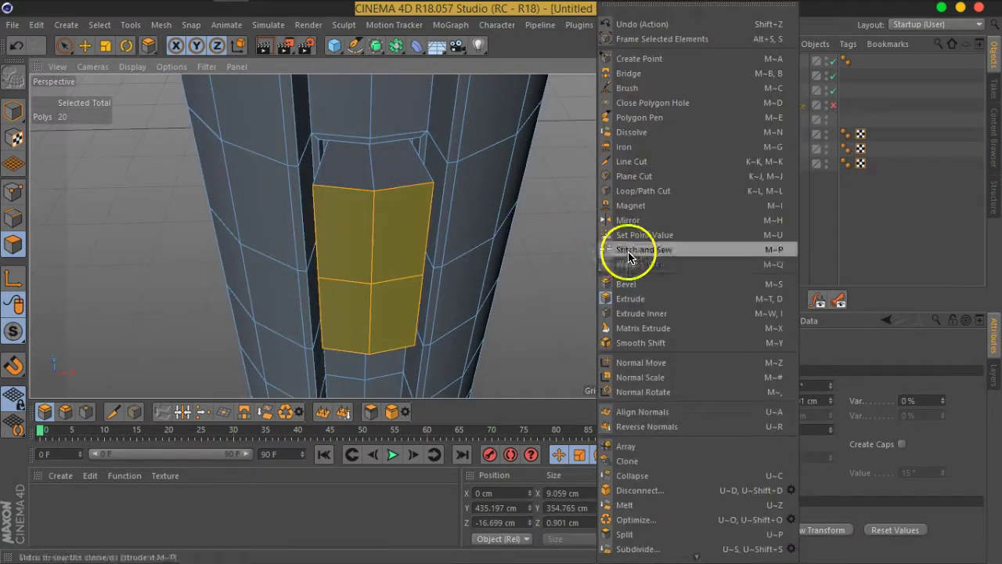
left_click(660, 315)
left_click_drag(612, 263, 539, 291)
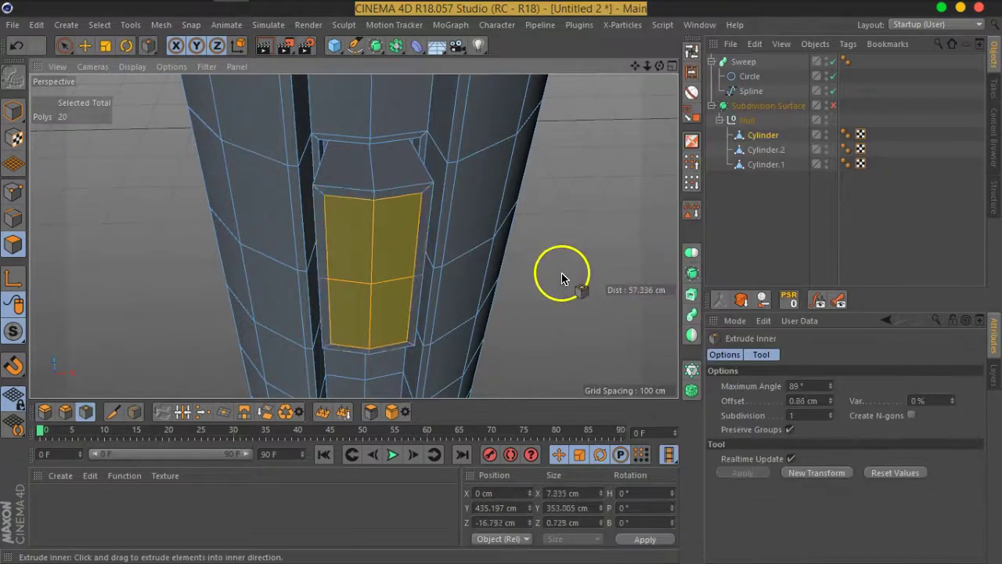
left_click(832, 106)
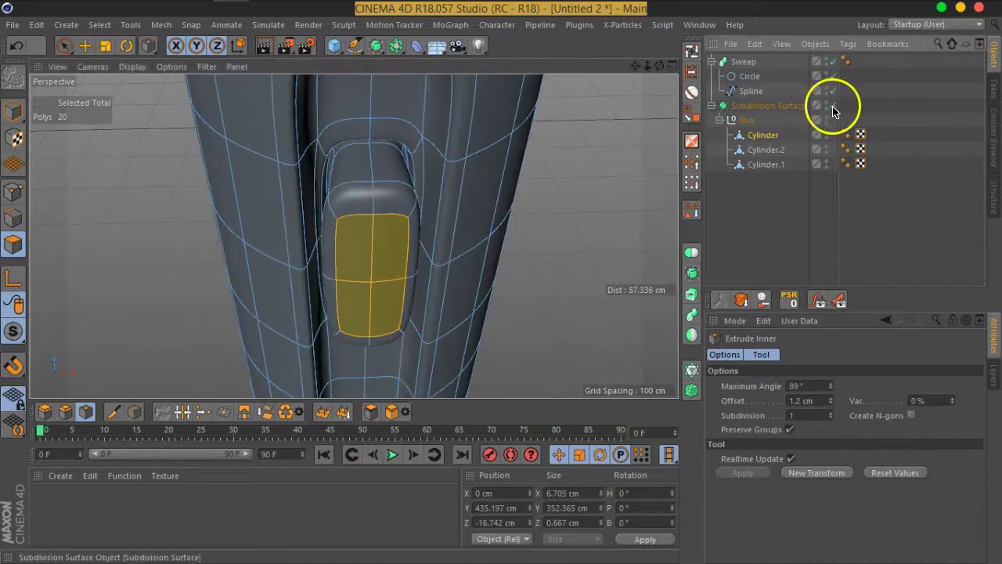
left_click(731, 207)
scroll(465, 197, "down", 3)
mouse_move(465, 196)
left_mouse_down("alt")
mouse_move(489, 250)
mouse_move(434, 221)
left_mouse_up("alt")
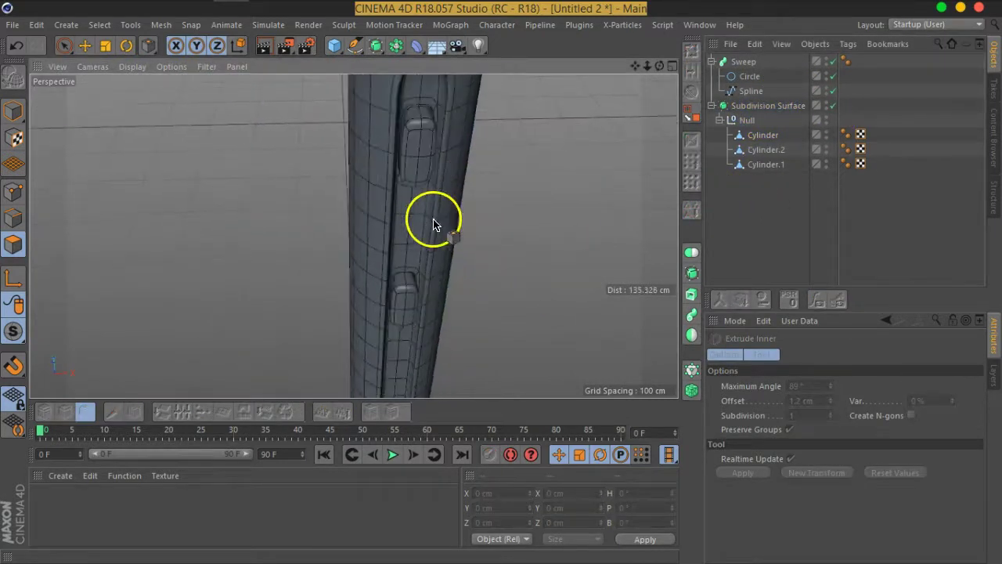
scroll(533, 178, "down", 3)
mouse_move(533, 179)
left_mouse_down("alt")
mouse_move(474, 170)
mouse_move(397, 206)
mouse_move(569, 208)
mouse_move(477, 280)
mouse_move(496, 190)
mouse_move(507, 253)
mouse_move(436, 269)
mouse_move(530, 284)
mouse_move(537, 258)
left_mouse_up("alt")
scroll(475, 168, "down", 3)
scroll(481, 201, "down", 2)
scroll(569, 208, "down", 2)
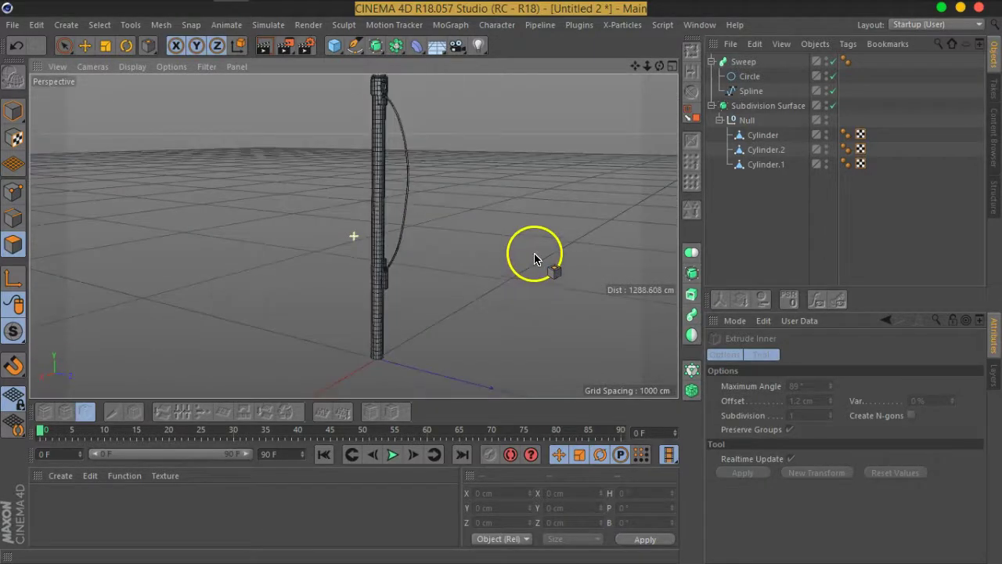
scroll(414, 200, "up", 5)
scroll(413, 200, "up", 2)
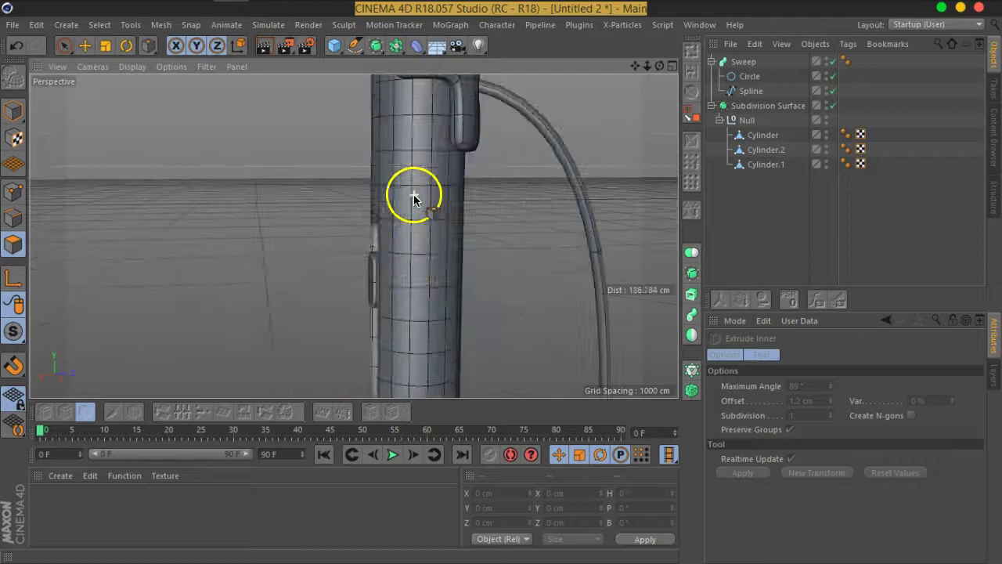
- Select a polygon block on the column and inset it slightly with Extrude Inner
left_click(66, 47)
left_click(778, 140)
left_click_drag(501, 212, 443, 202, "alt")
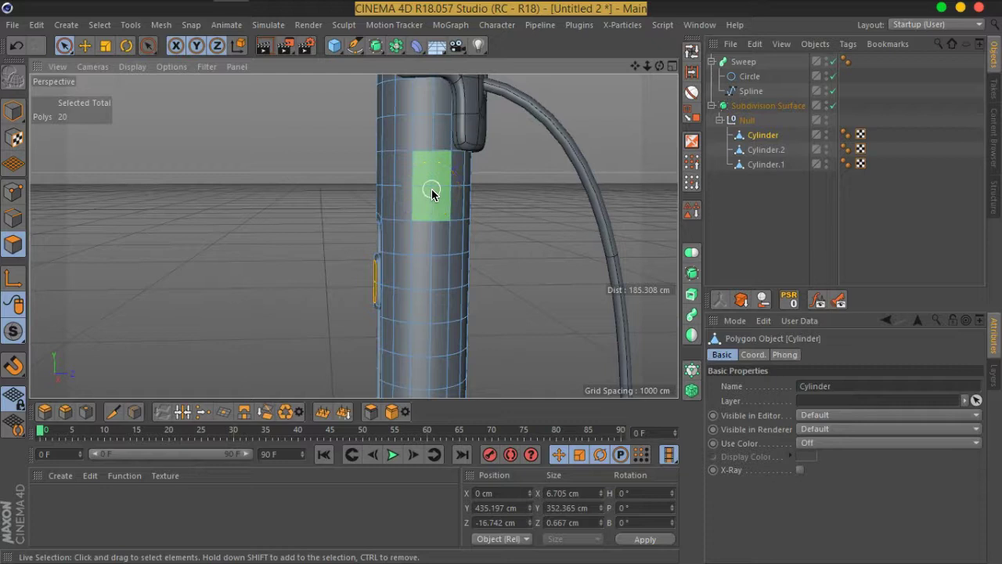
left_click_drag(408, 236, 447, 242, "alt")
scroll(433, 224, "up", 3)
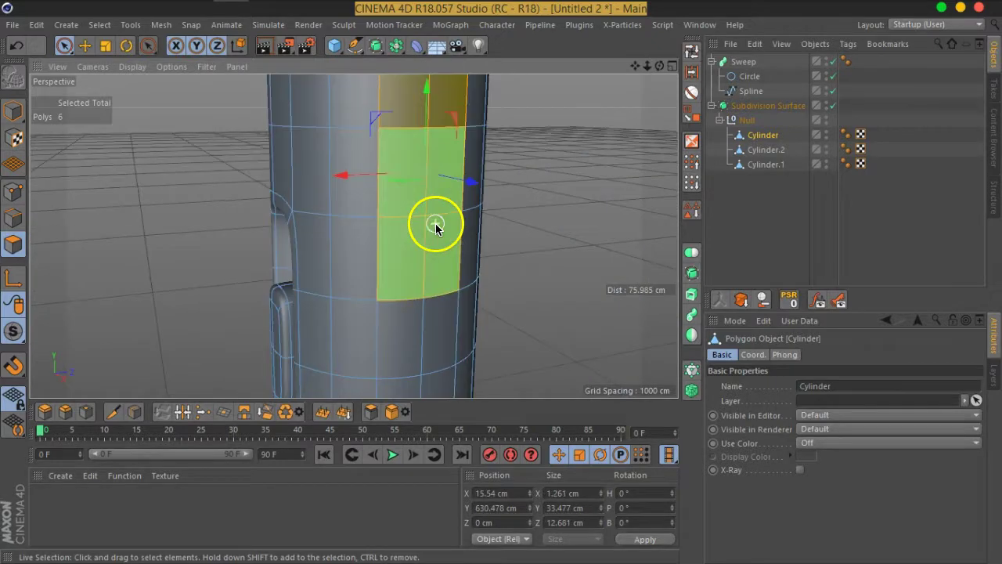
right_click(419, 248)
left_click(506, 313)
mouse_move(506, 313)
left_mouse_down("alt")
mouse_move(416, 224)
mouse_move(458, 317)
left_mouse_up("alt")
scroll(477, 274, "up", 3)
left_click_drag(593, 215, 557, 230)
- Disable smoothing, nudge the inset amount, and select a 2x2 polygon block for the panel
left_click(833, 106)
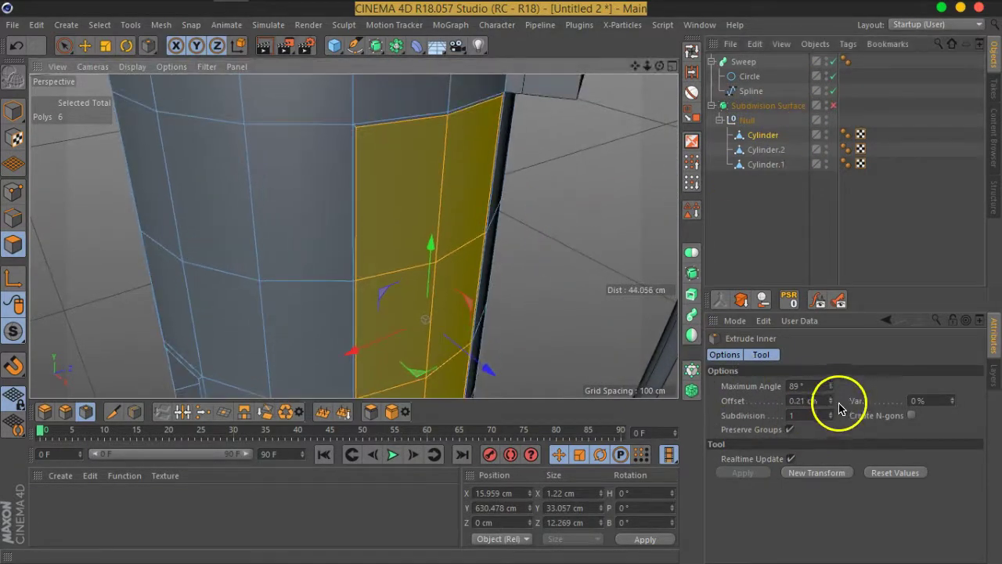
left_click_drag(832, 403, 832, 398)
left_click(833, 106)
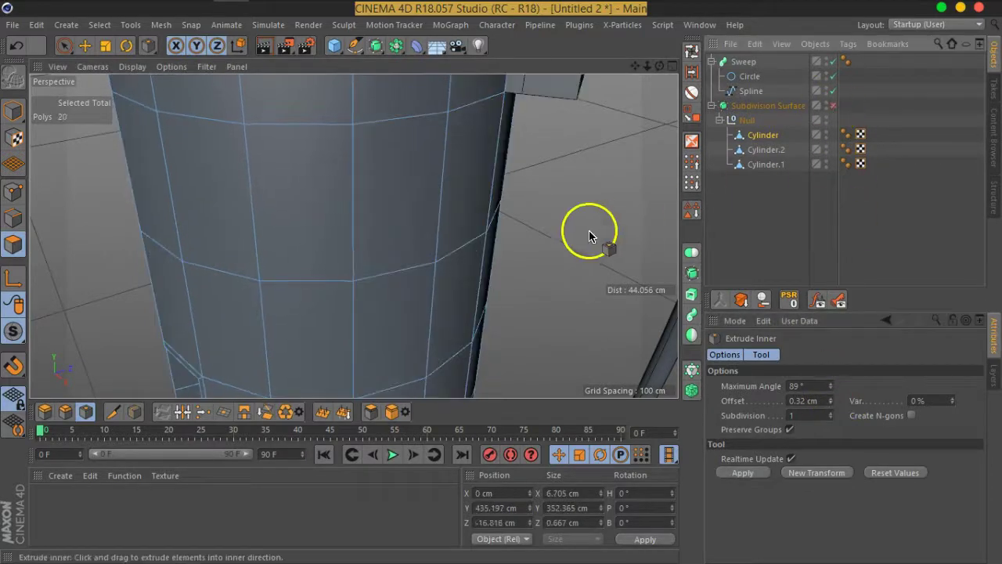
left_click(410, 223)
left_click(456, 215, "shift")
left_click(426, 317, "shift")
scroll(439, 298, "down", 5)
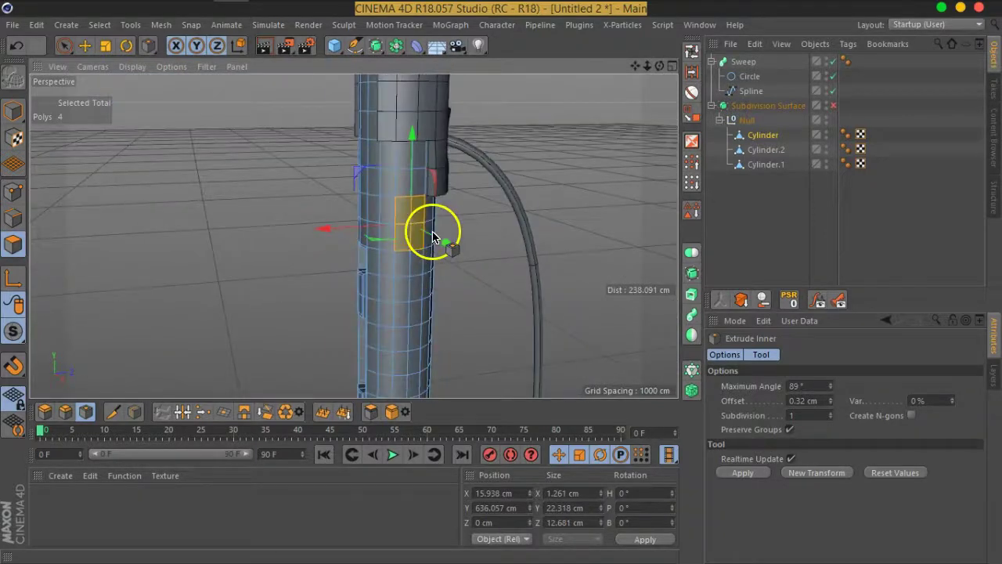
scroll(433, 236, "up", 3)
left_click(427, 217)
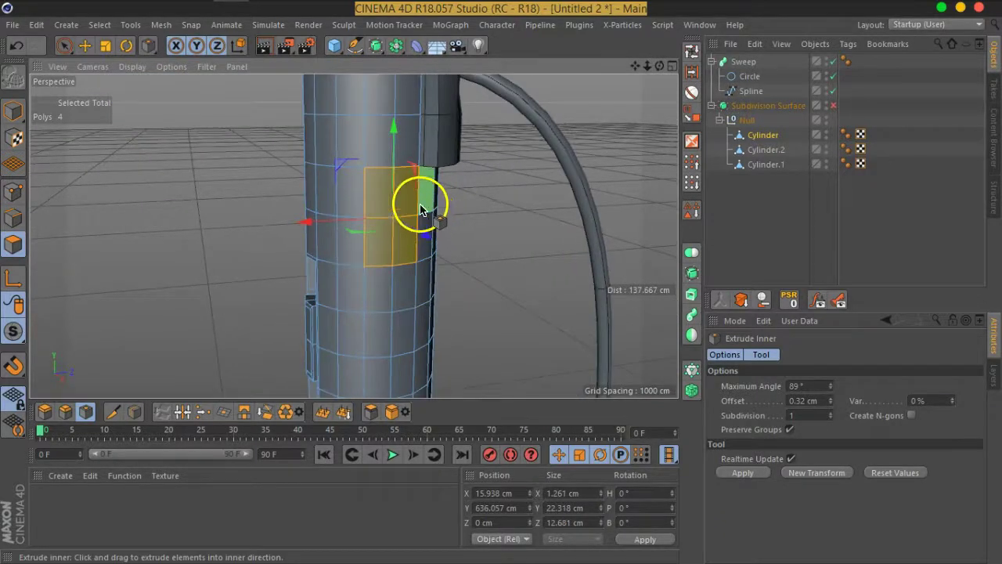
scroll(403, 288, "up", 4)
- Inset the 2x2 block 0.55 cm and sink its loop-selected border ring 1.16 cm
right_click(399, 280)
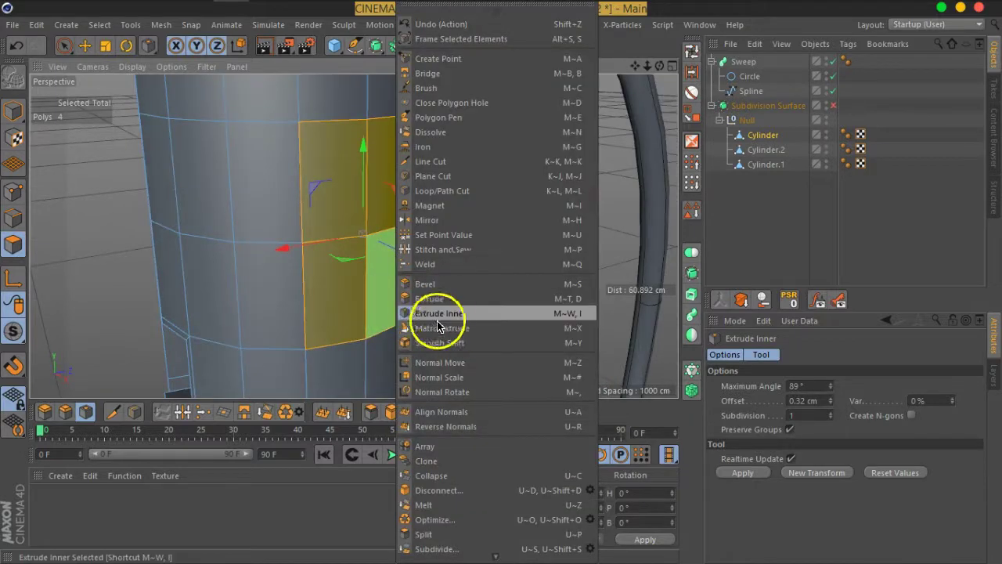
left_click(392, 317)
mouse_move(391, 318)
left_mouse_down("alt")
mouse_move(437, 282)
mouse_move(405, 292)
mouse_move(413, 290)
left_mouse_up("alt")
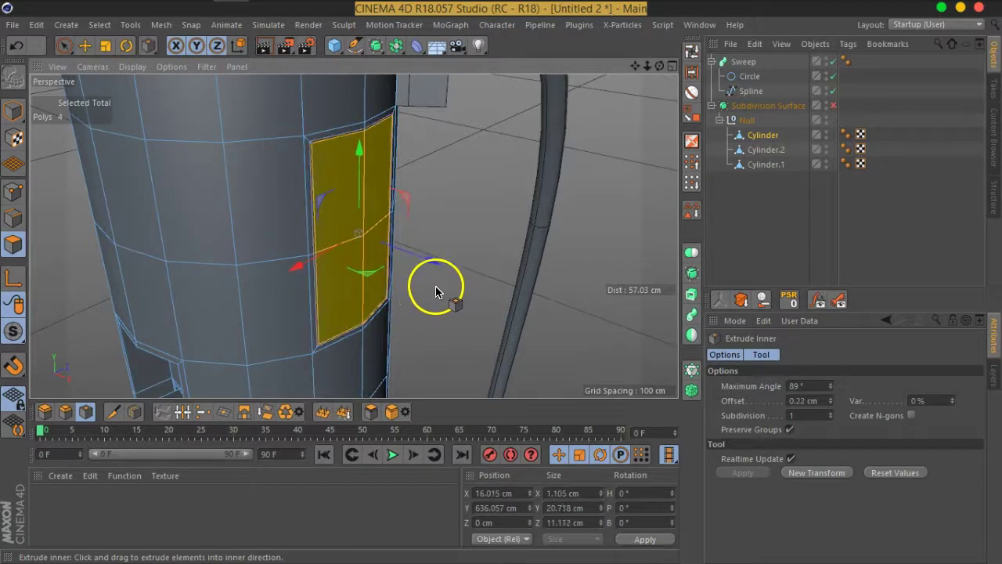
left_click(692, 51)
left_click(320, 151, "shift")
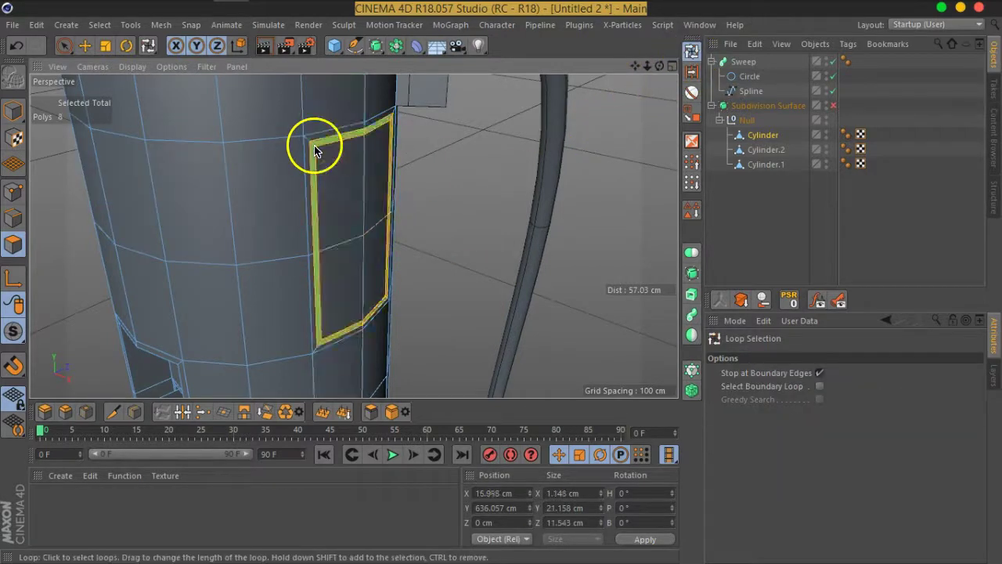
right_click(314, 153)
left_click(348, 299)
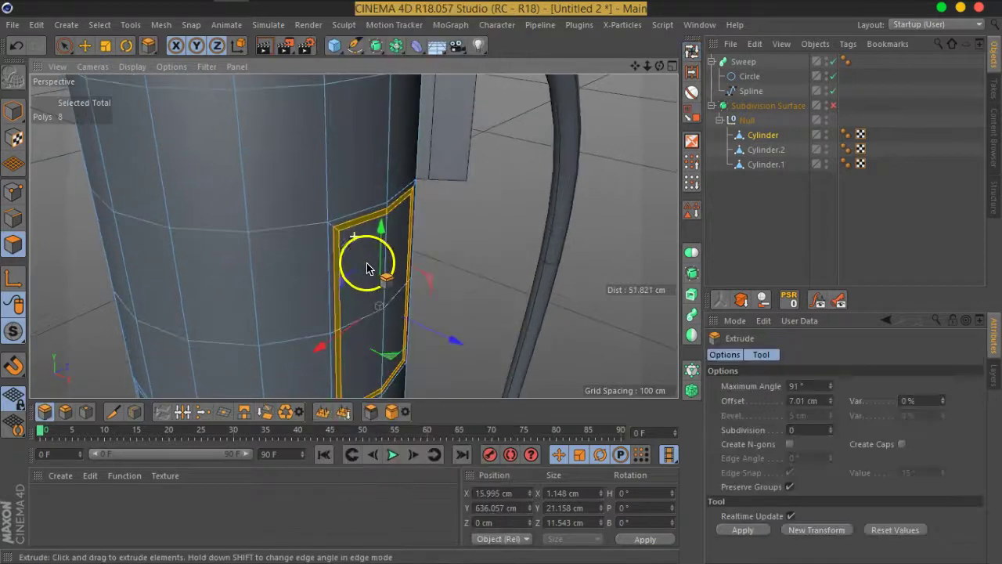
left_click_drag(452, 260, 408, 255)
- Turn smoothing back on, reselect the Cylinder, and select a polygon block on the opposite side
left_click(760, 197)
scroll(320, 239, "down", 5)
mouse_move(320, 240)
left_mouse_down("alt")
mouse_move(387, 230)
mouse_move(348, 219)
mouse_move(45, 253)
left_mouse_up("alt")
left_click(761, 135)
mouse_move(626, 228)
left_mouse_down("alt")
mouse_move(459, 284)
mouse_move(483, 250)
left_mouse_up("alt")
left_click(64, 44)
scroll(392, 217, "up", 4)
mouse_move(392, 217)
left_mouse_down()
mouse_move(418, 250)
mouse_move(397, 255)
left_mouse_up()
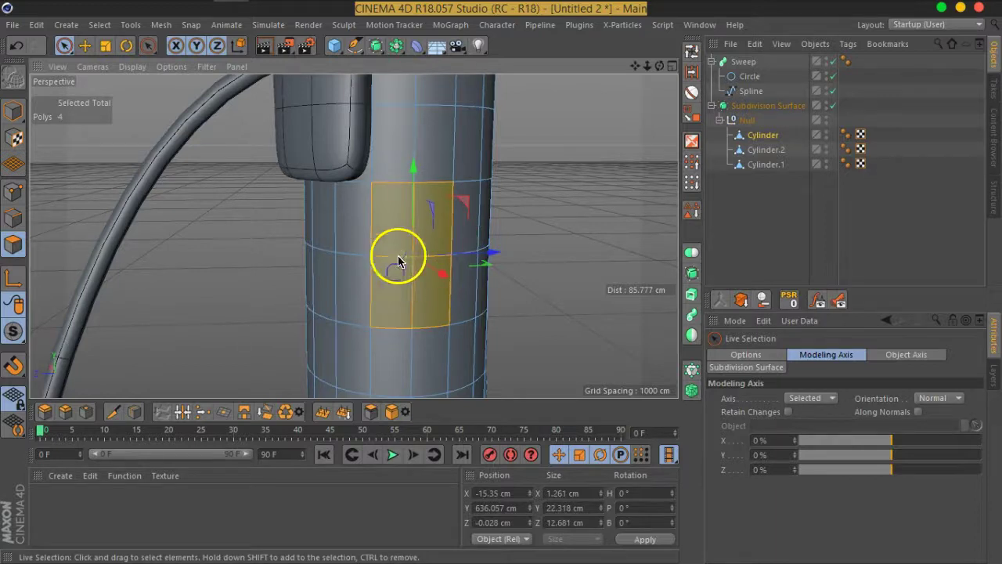
- Inset the selected panel polygons into a rounded inner pad
right_click(423, 280)
left_click(587, 307)
mouse_move(470, 320)
left_mouse_down("alt")
mouse_move(441, 284)
mouse_move(343, 284)
mouse_move(431, 287)
mouse_move(447, 277)
mouse_move(431, 239)
left_mouse_up("alt")
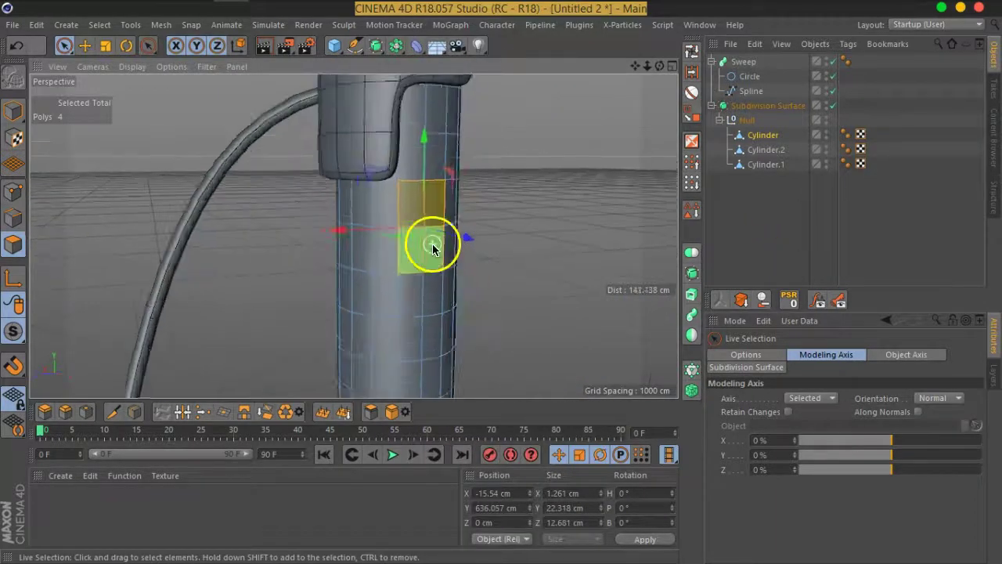
right_click(432, 248)
left_click(501, 314)
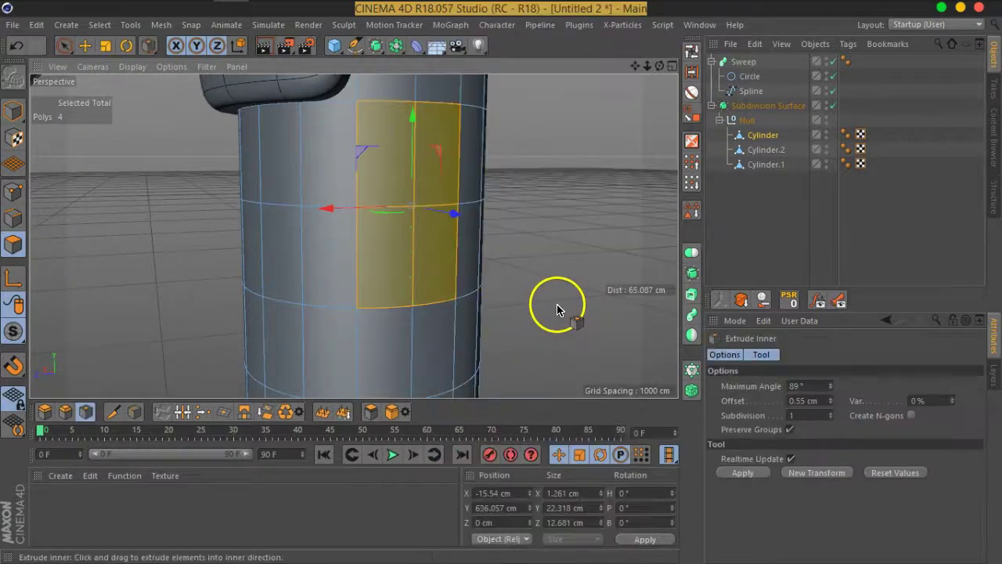
left_click_drag(560, 303, 540, 314)
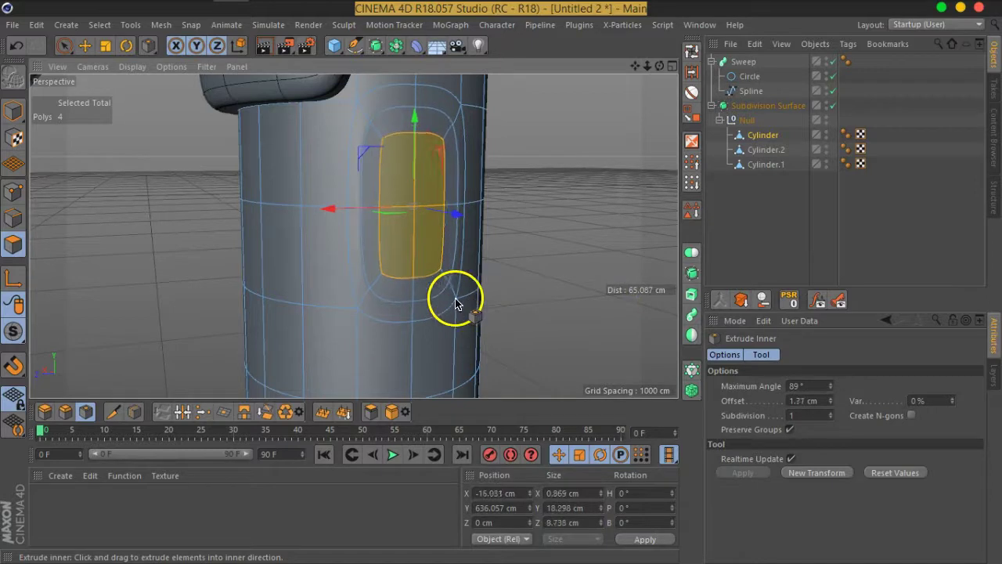
- Loop-select the polygon ring around the insert and extrude it, then orbit to check the pole
left_click(693, 53)
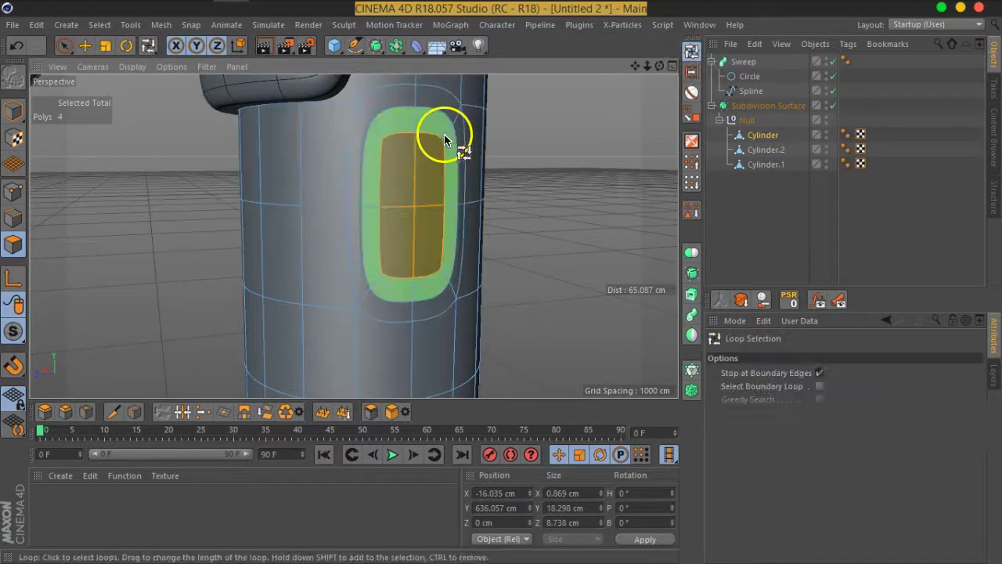
left_click(445, 134)
right_click(447, 131)
left_click(481, 298)
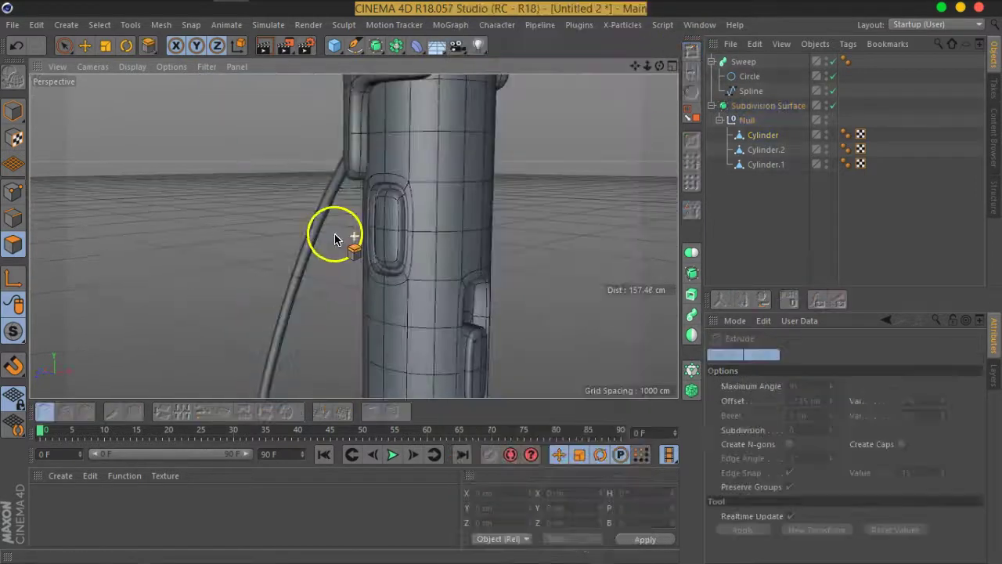
scroll(333, 239, "down", 3)
scroll(543, 232, "down", 3)
scroll(559, 262, "down", 3)
scroll(559, 246, "down", 2)
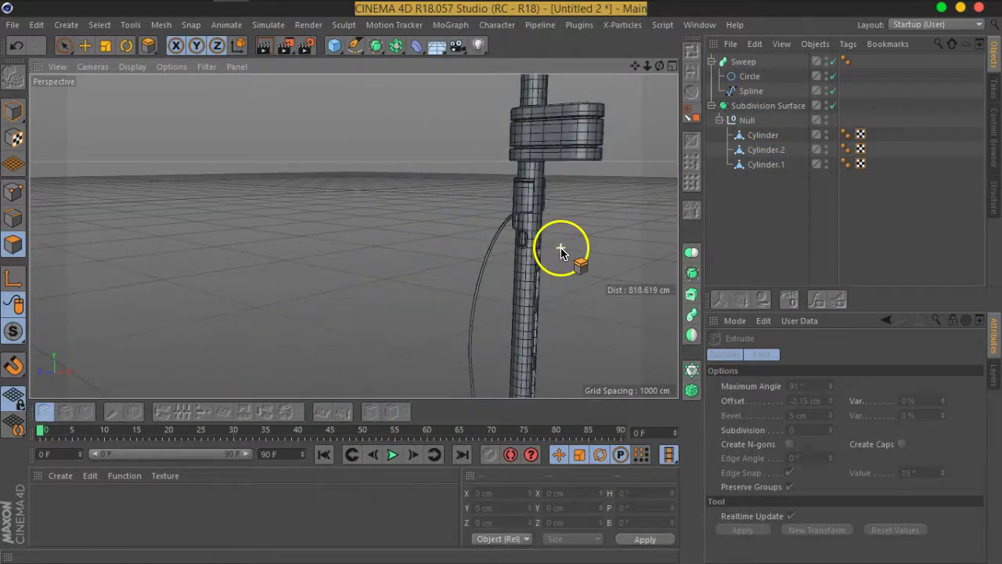
mouse_move(481, 253)
left_mouse_down("alt")
mouse_move(462, 275)
mouse_move(494, 249)
mouse_move(462, 338)
mouse_move(462, 233)
mouse_move(447, 242)
mouse_move(445, 273)
mouse_move(497, 335)
mouse_move(456, 220)
mouse_move(313, 255)
mouse_move(223, 251)
left_mouse_up("alt")
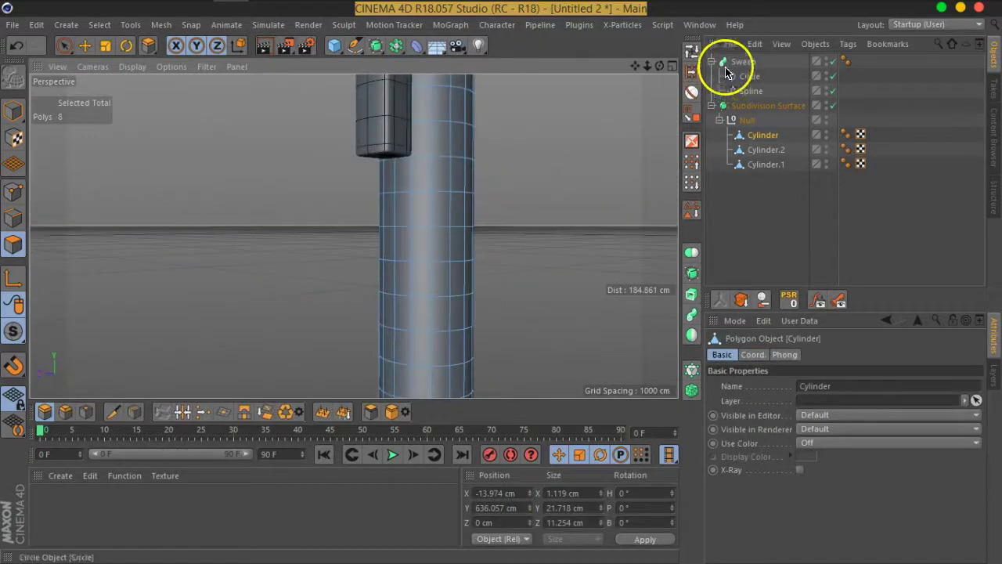
- Loop-select two horizontal polygon loops on the cylinder and switch from Inner Extrude to Extrude
left_click(693, 60)
left_click(447, 213)
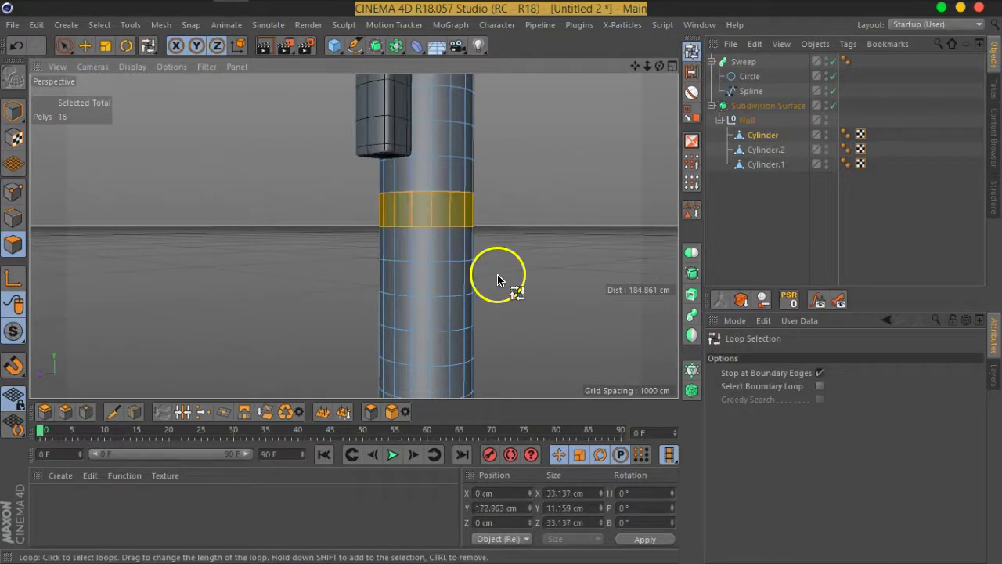
left_click_drag(496, 277, 523, 235, "alt")
left_click(465, 274, "shift")
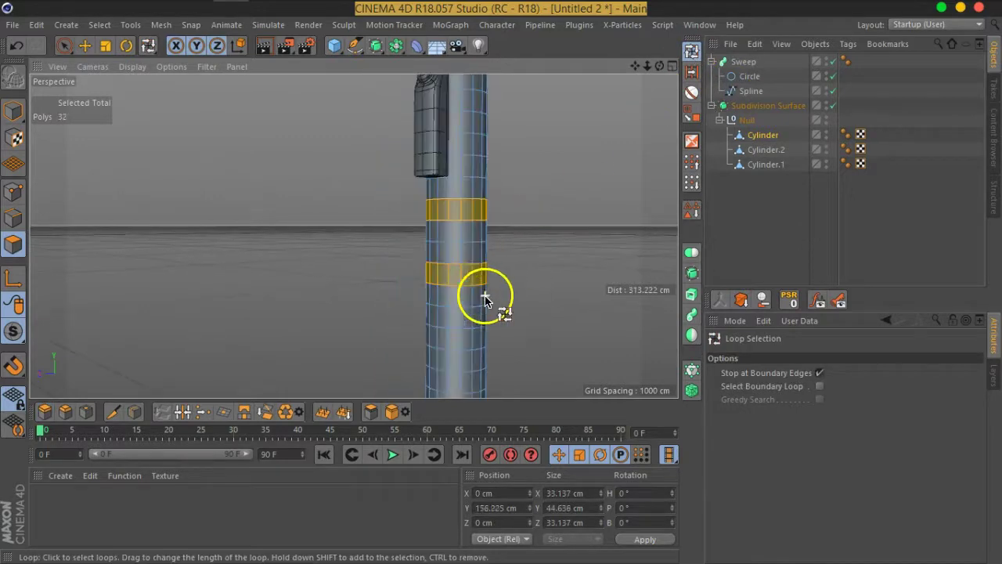
right_click(481, 291)
left_click(519, 313)
right_click(153, 204)
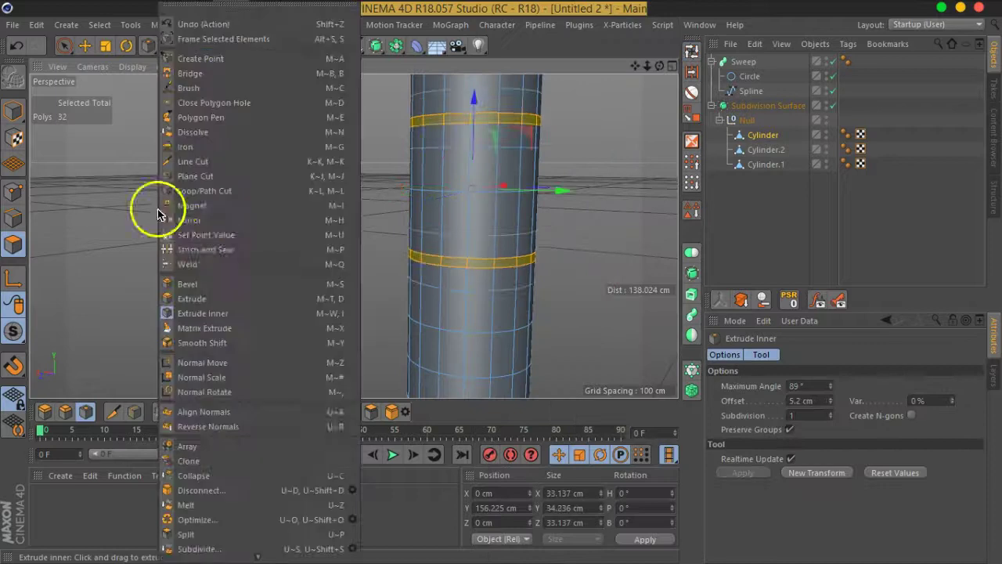
left_click(197, 299)
scroll(496, 274, "down", 5)
scroll(505, 258, "down", 3)
- Turn off subdivision smoothing and loop-select a wide band of polygons on the Cylinder
left_click(832, 105)
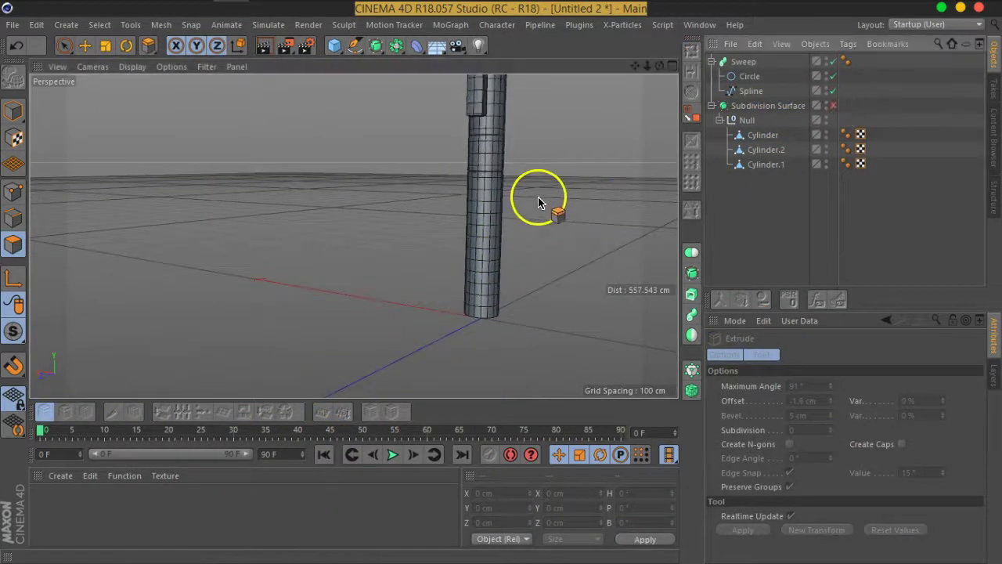
left_click_drag(537, 196, 305, 349, "alt")
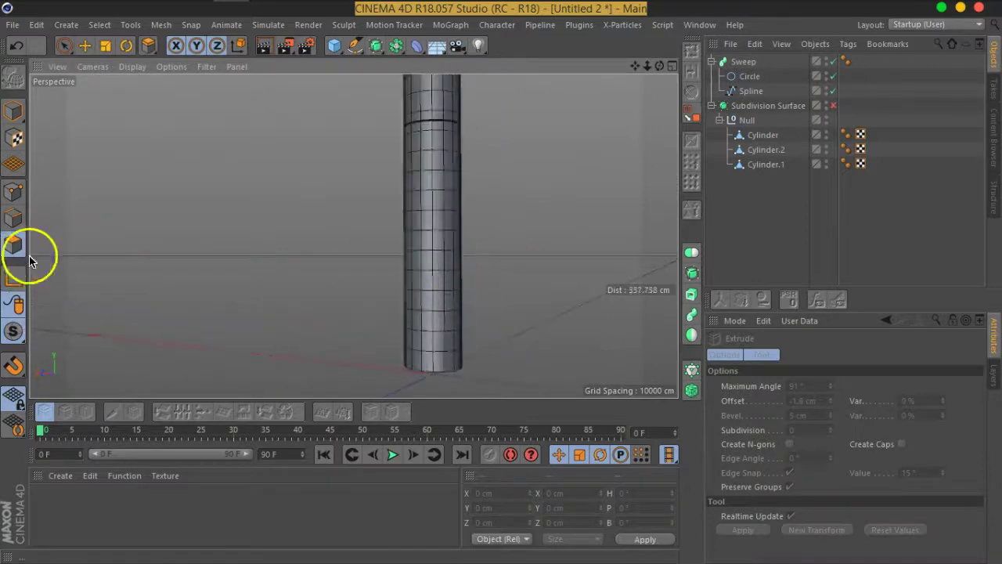
left_click(757, 139)
key("u")
key("l")
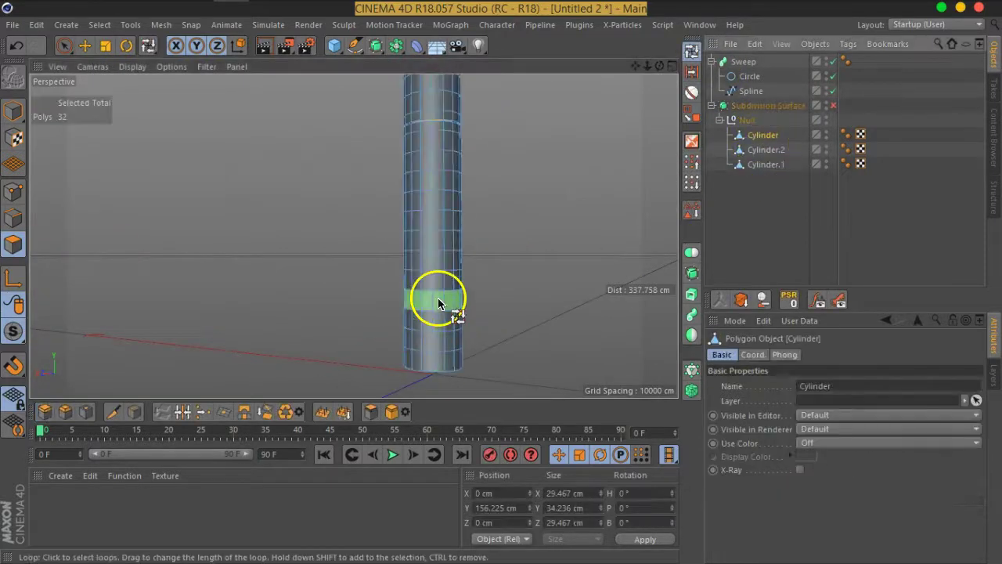
scroll(470, 321, "up", 3)
scroll(501, 338, "up", 1)
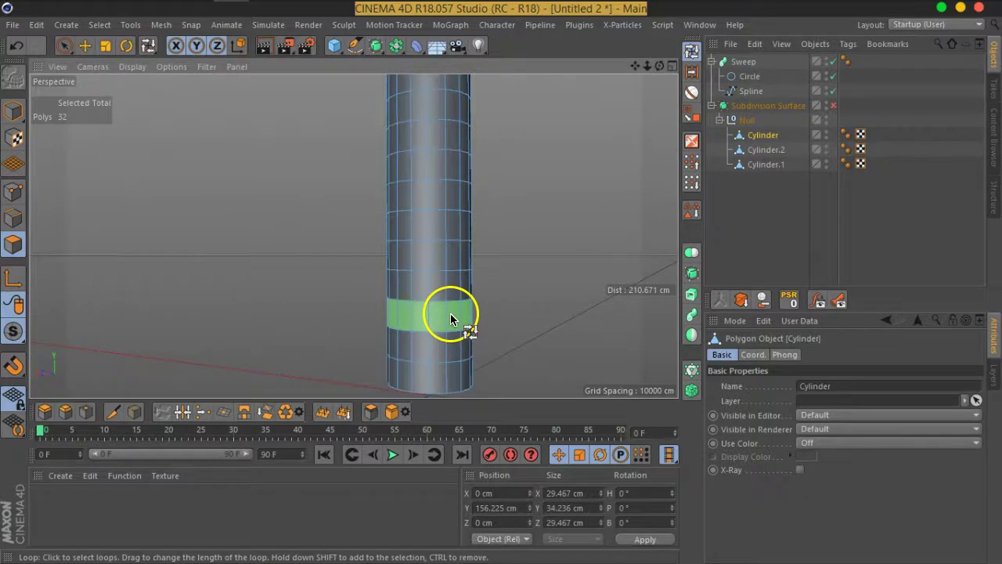
left_click_drag(451, 314, 450, 235)
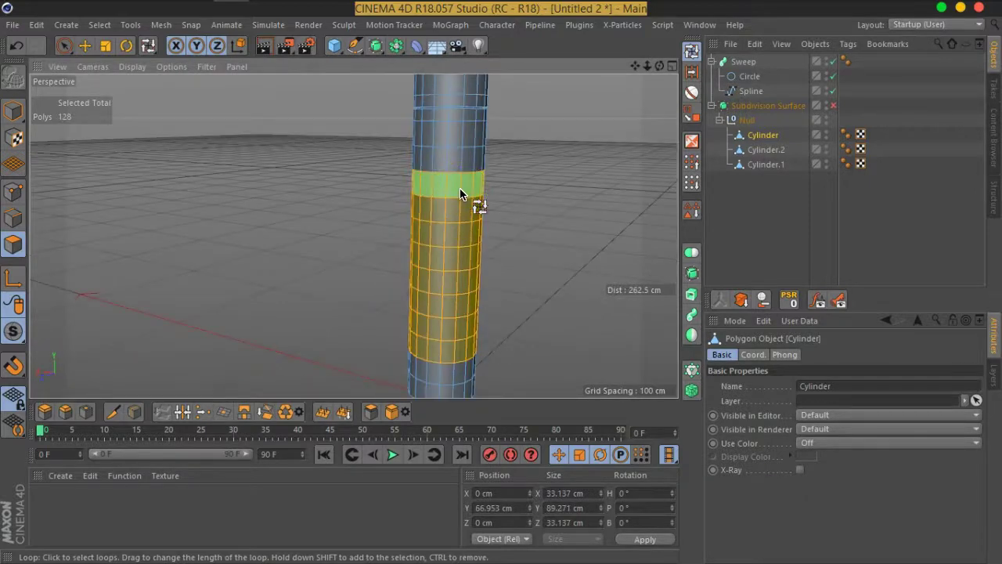
left_click(459, 163, "shift")
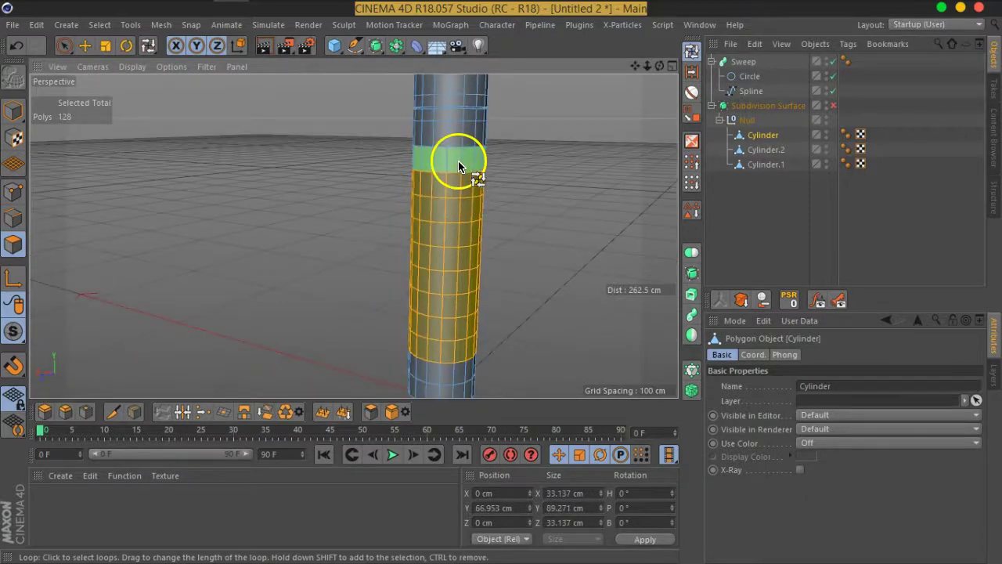
- Extrude the selected band outward about 9 cm into a thick collar
right_click(447, 246)
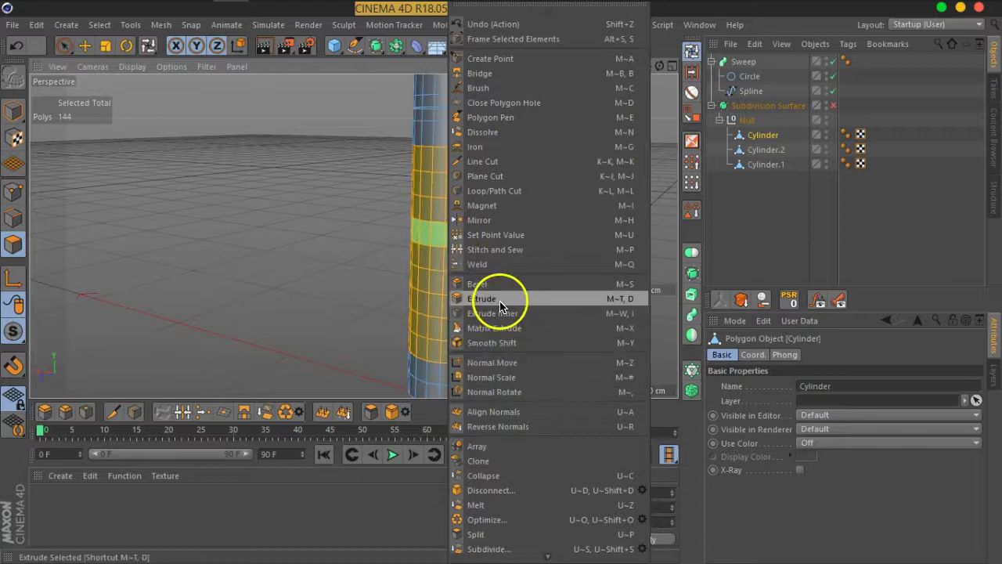
left_click(477, 298)
left_click_drag(481, 307, 691, 258)
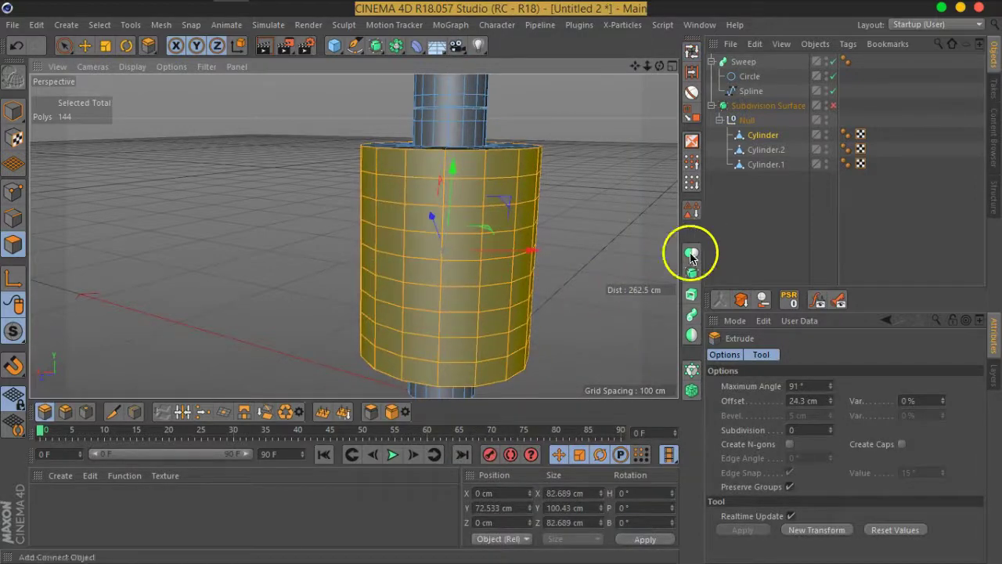
left_click_drag(569, 303, 514, 287)
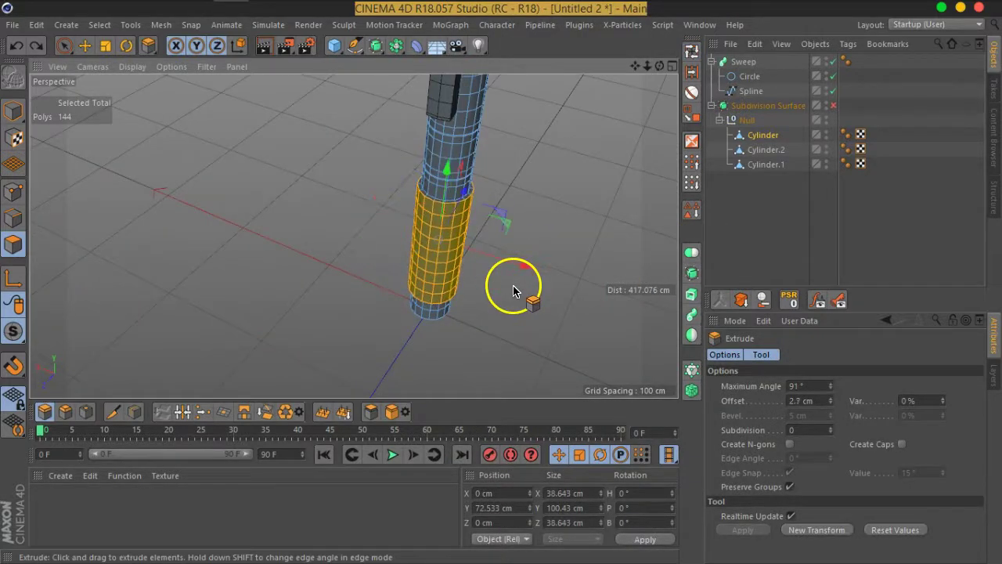
left_click_drag(492, 327, 559, 257)
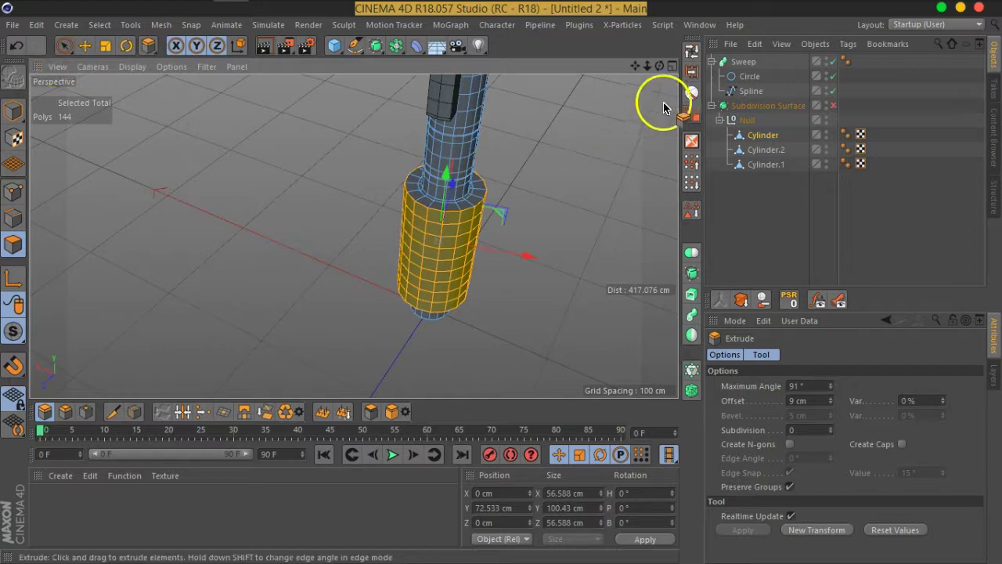
left_click(689, 65)
left_click_drag(559, 253, 496, 183, "alt")
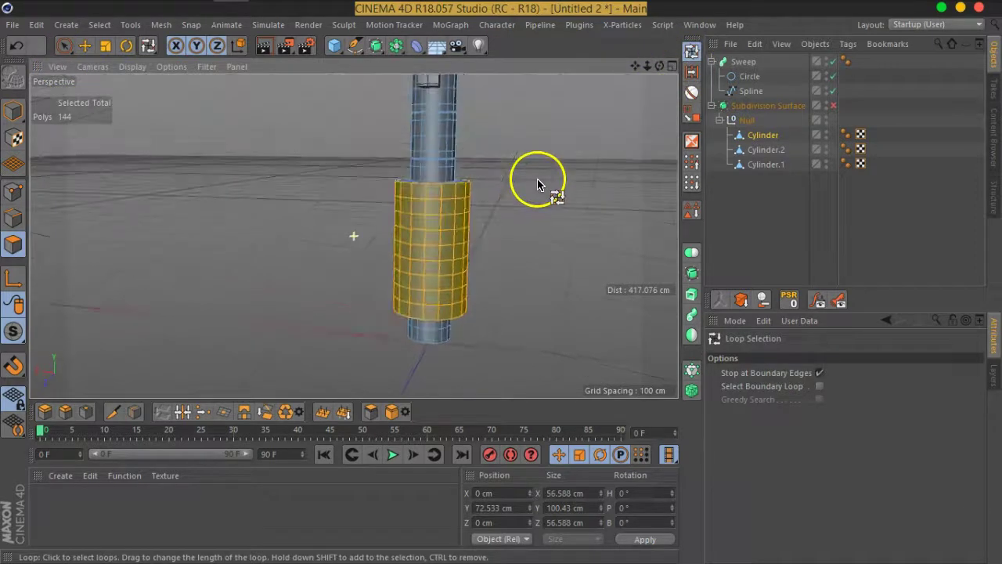
- Deselect the upper loops of the collar, leaving only the lower band selected
scroll(495, 183, "up", 5)
left_click(394, 235, "ctrl")
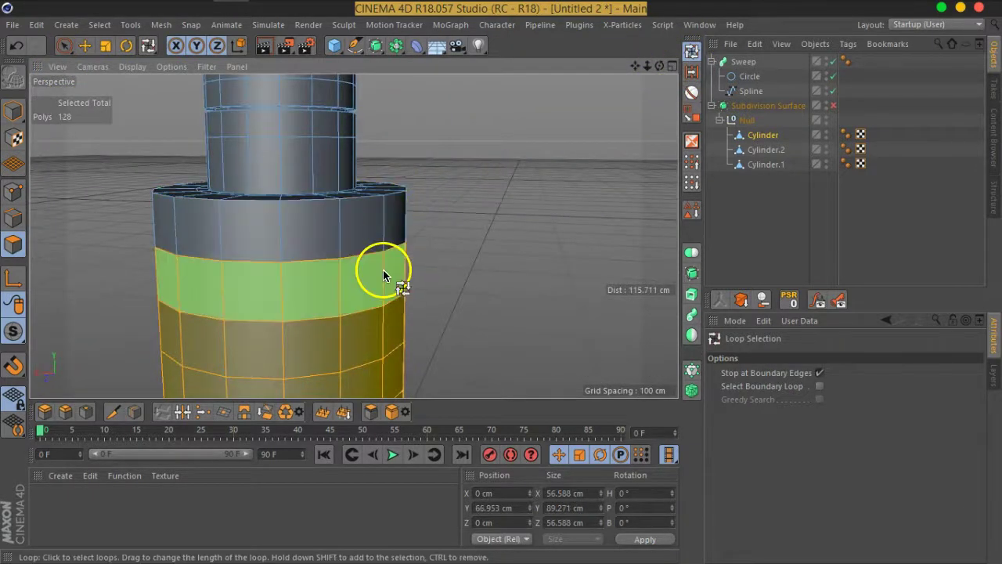
left_click(375, 324, "ctrl")
scroll(374, 324, "down", 3)
scroll(504, 226, "down", 3)
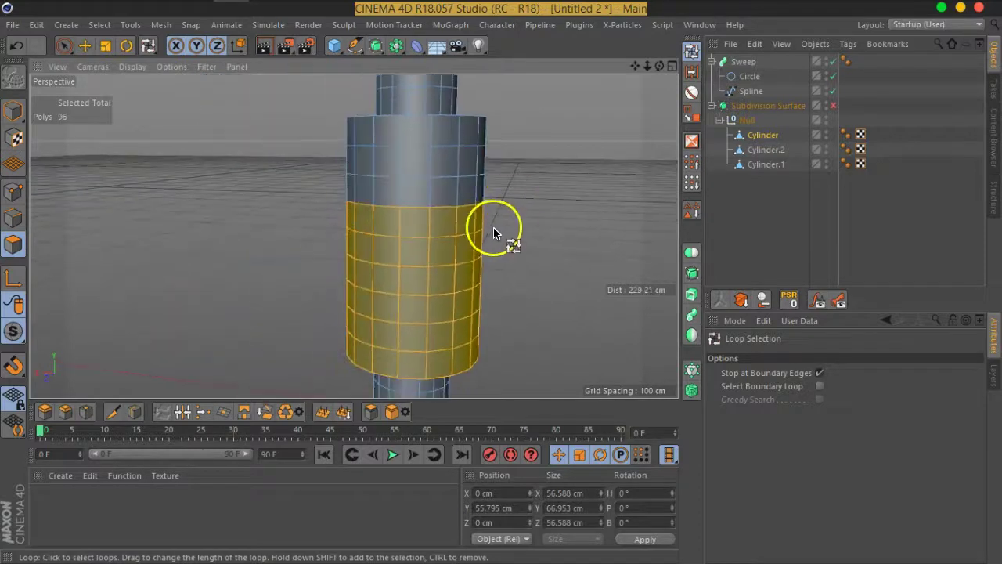
left_click(474, 231, "ctrl")
left_click(466, 258, "ctrl")
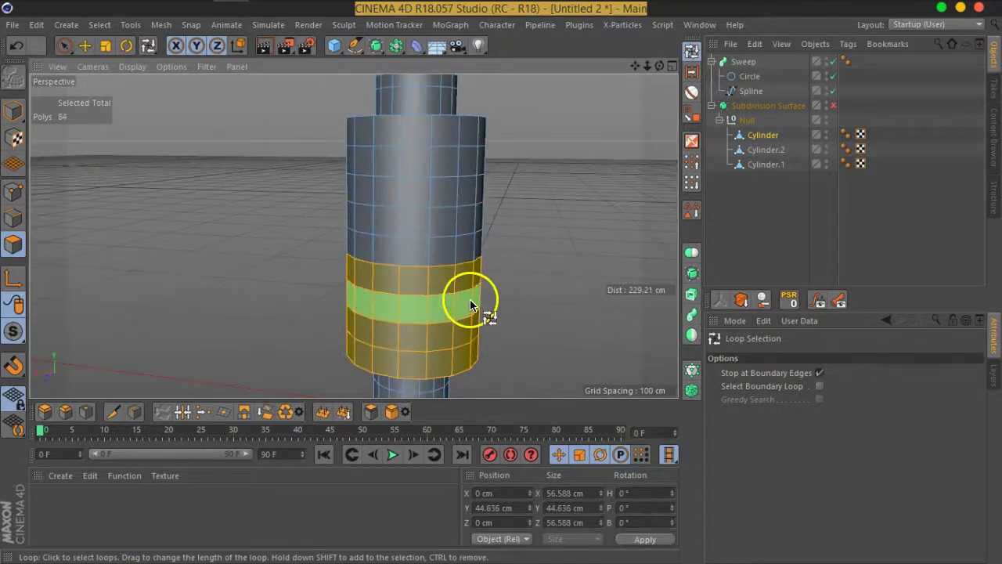
- Extrude the lower band out to 14.7 cm, deselect, and re-enable subdivision smoothing
right_click(470, 304)
left_click(479, 298)
mouse_move(522, 307)
left_mouse_down()
mouse_move(594, 225)
mouse_move(496, 298)
mouse_move(425, 252)
mouse_move(479, 317)
left_mouse_up()
left_click(811, 105)
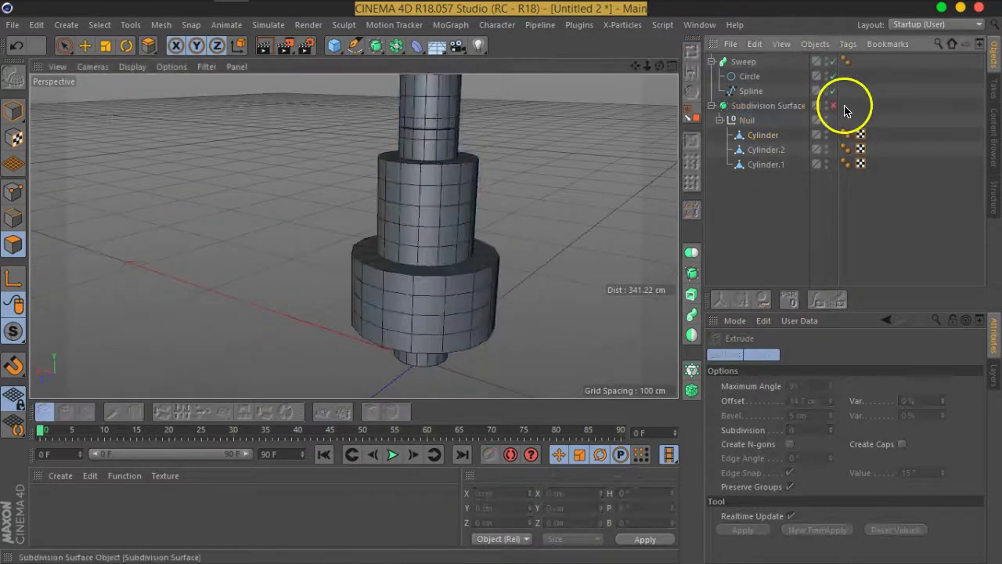
left_click(834, 105)
mouse_move(441, 286)
left_mouse_down("alt")
mouse_move(399, 241)
mouse_move(340, 233)
mouse_move(464, 251)
left_mouse_up("alt")
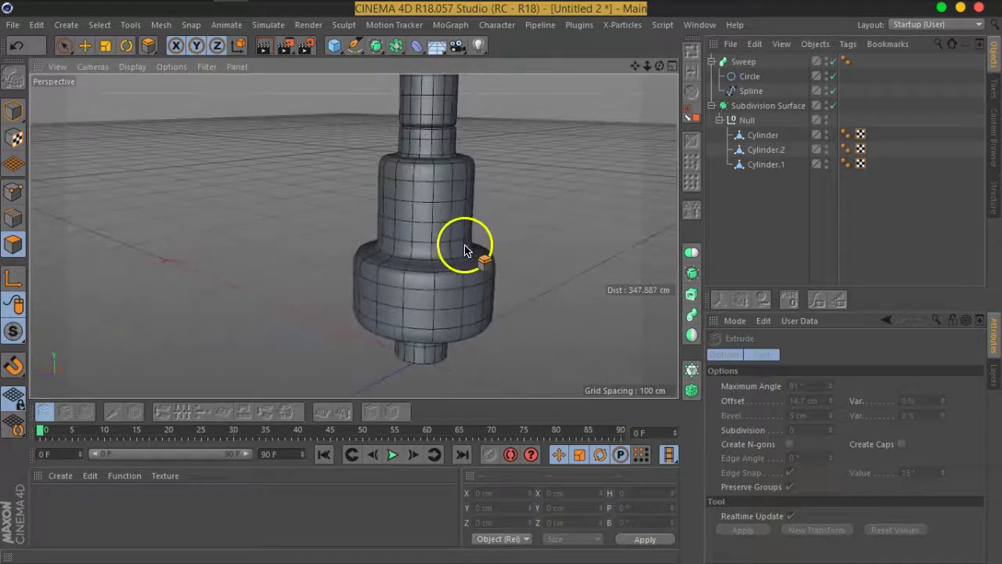
- On the base Cylinder, turn off smoothing and add a Loop/Path Cut near the base's top
left_click(766, 149)
left_click(762, 137)
right_click(517, 254)
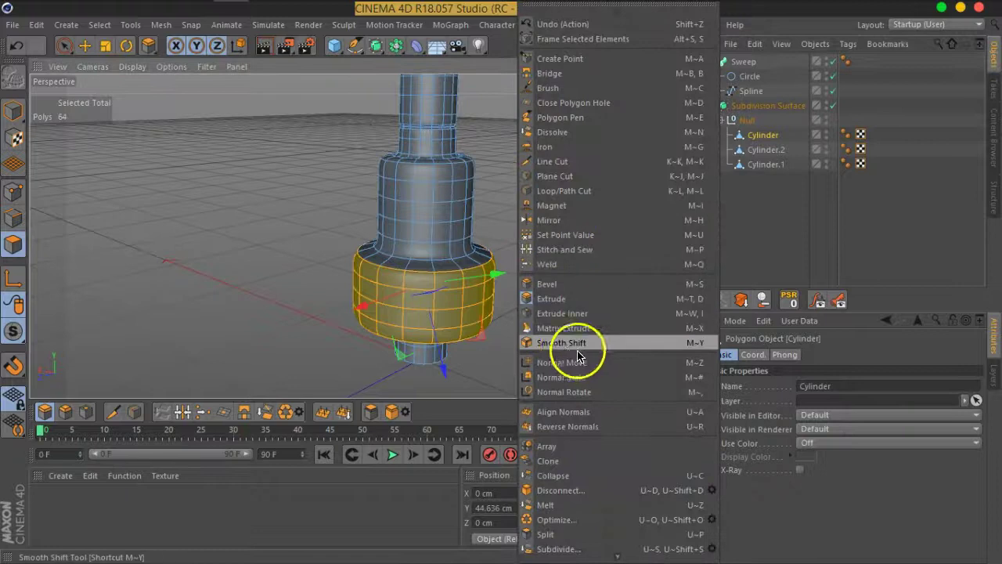
left_click(576, 198)
scroll(528, 223, "up", 2)
scroll(517, 232, "up", 2)
scroll(506, 240, "up", 3)
left_click(833, 105)
scroll(523, 232, "down", 1)
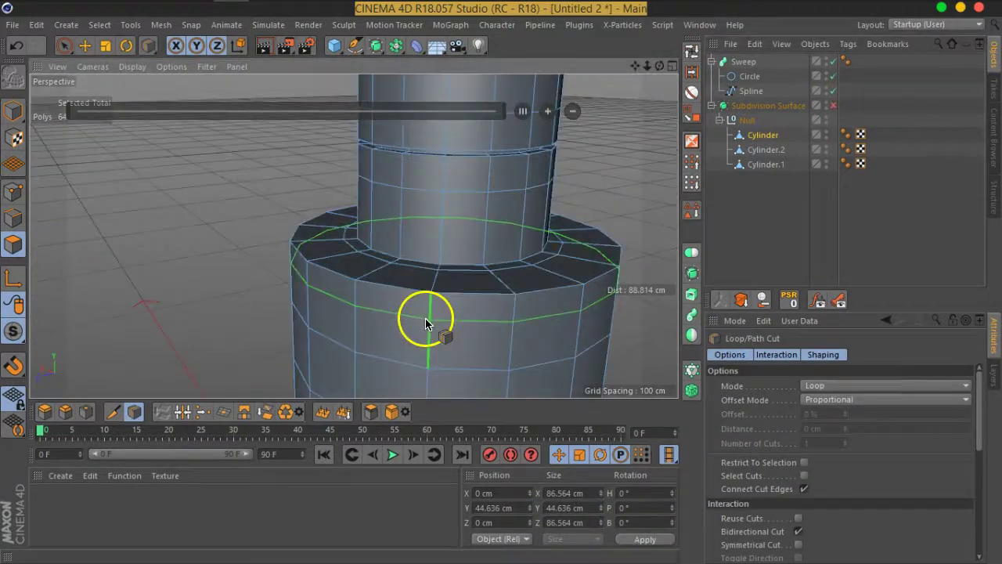
left_click(436, 292)
- Add another loop cut near the upper bevel edge, deselect, and select Cylinder.2
scroll(440, 313, "up", 3)
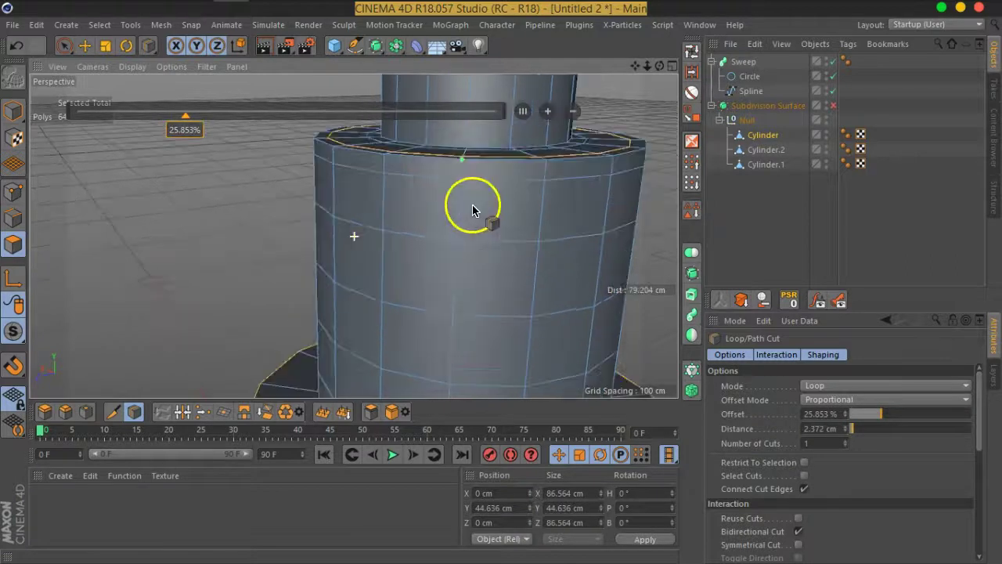
scroll(470, 205, "down", 3)
left_click_drag(470, 306, 448, 264, "alt")
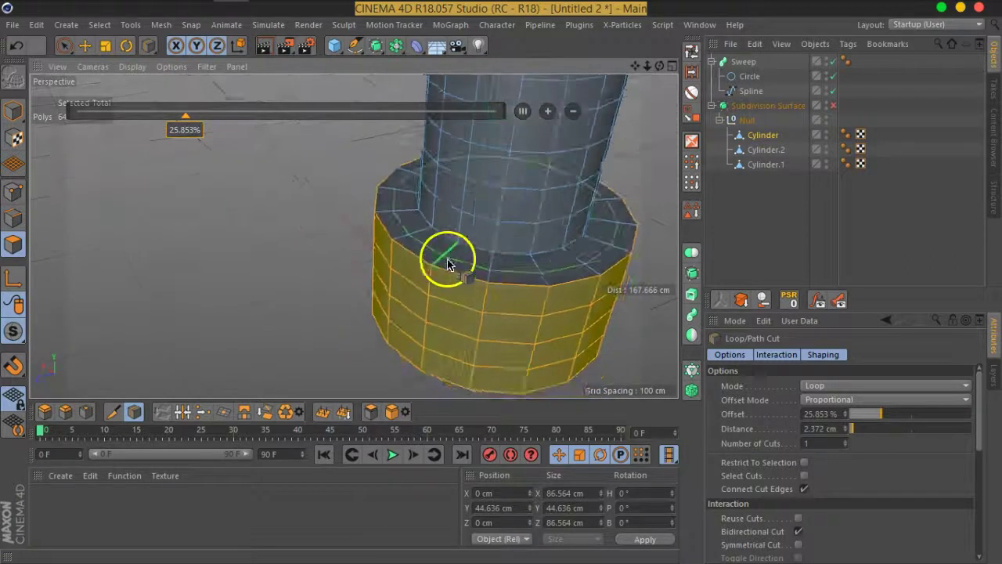
scroll(448, 264, "up", 2)
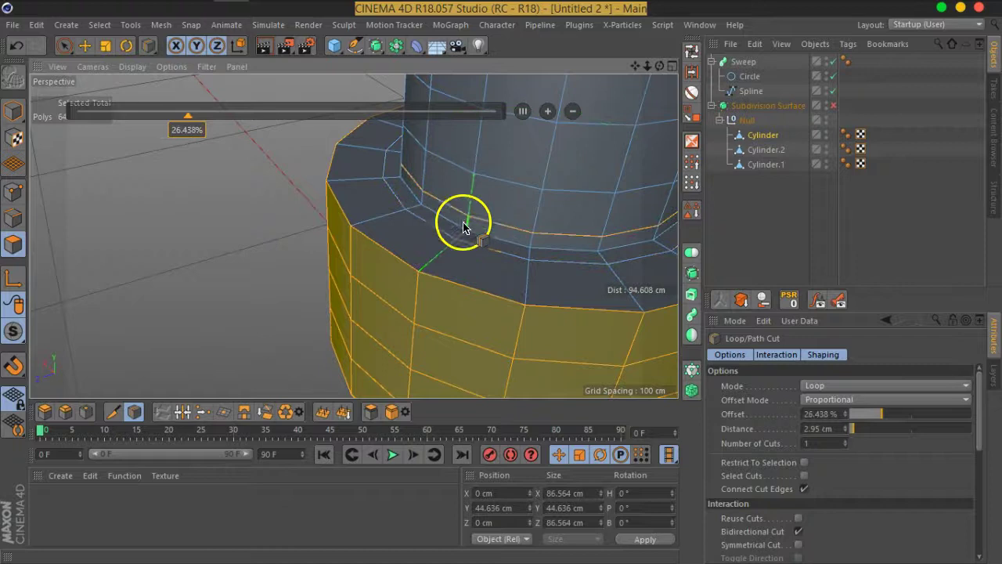
left_click_drag(463, 227, 458, 271, "alt")
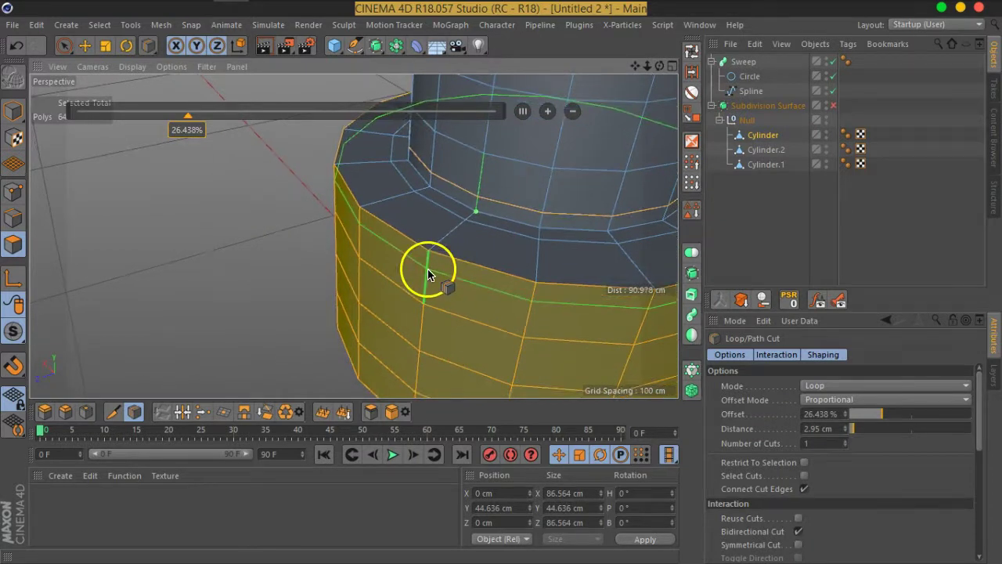
left_click(438, 235)
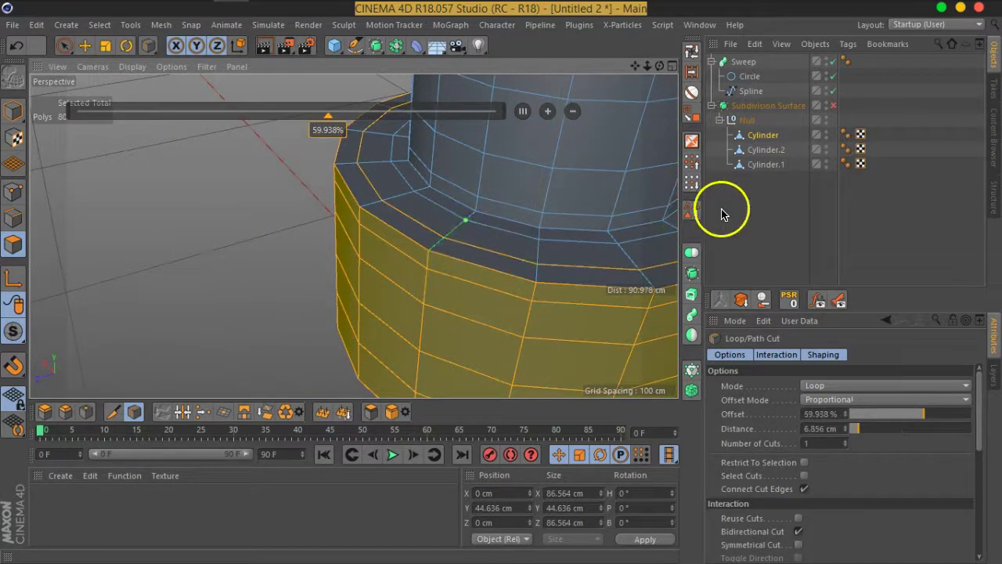
left_click(722, 214)
scroll(485, 335, "down", 2)
scroll(478, 290, "down", 2)
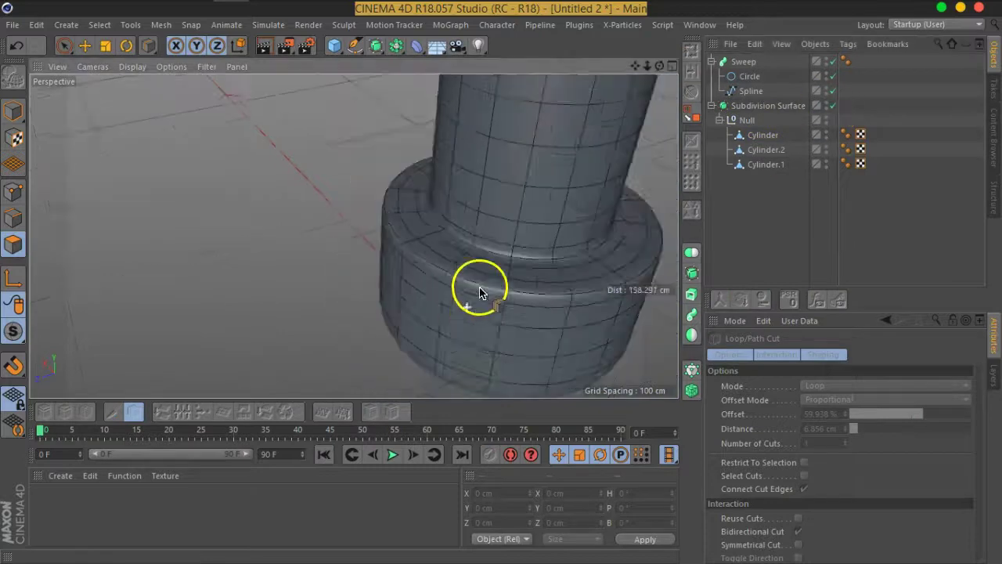
scroll(544, 246, "down", 2)
scroll(397, 282, "down", 2)
mouse_move(397, 282)
left_mouse_down("alt")
mouse_move(496, 212)
mouse_move(464, 337)
mouse_move(454, 279)
mouse_move(486, 208)
left_mouse_up("alt")
scroll(450, 268, "up", 4)
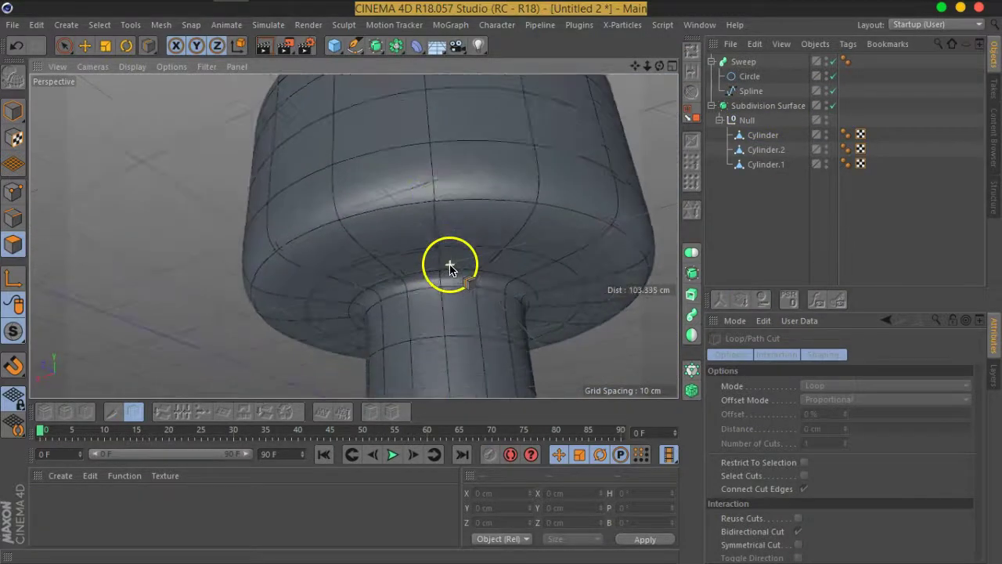
left_click(762, 150)
- Select an edge loop on the main Cylinder and bevel it into a thin band
left_click(764, 138)
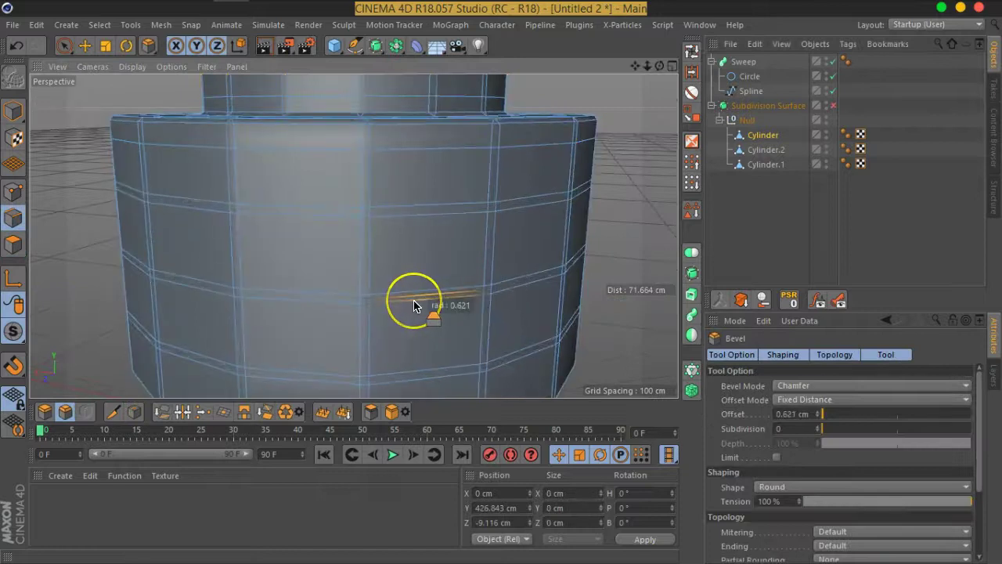
left_click(772, 253)
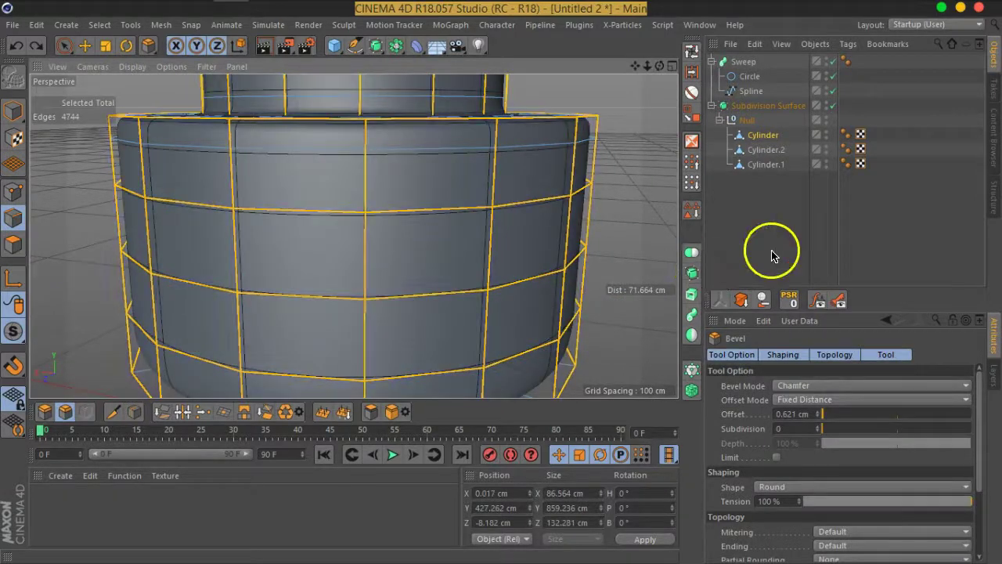
key("q")
left_click(760, 138)
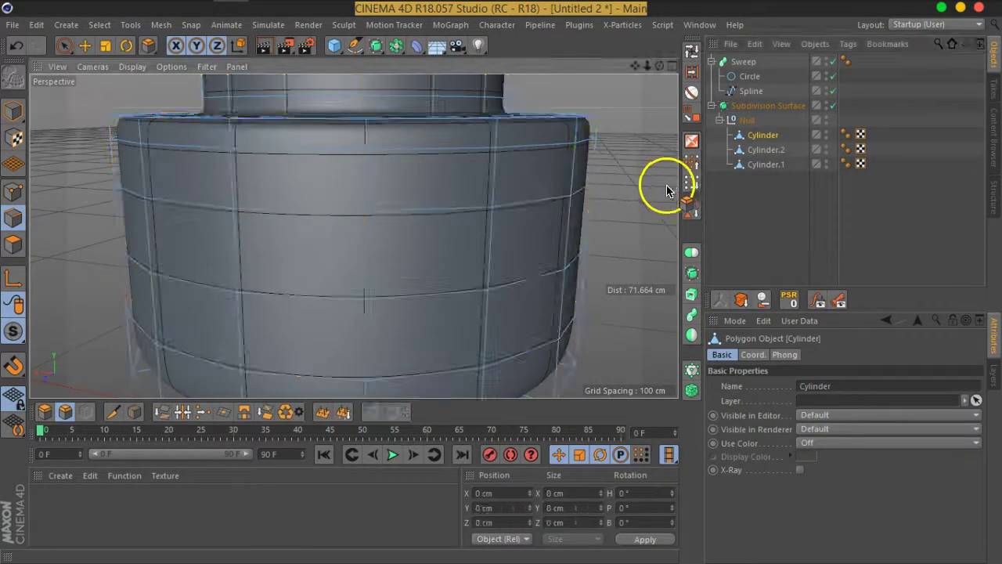
left_click(436, 296)
mouse_move(405, 326)
left_mouse_down("alt")
mouse_move(428, 298)
mouse_move(415, 307)
left_mouse_up("alt")
scroll(415, 300, "up", 2)
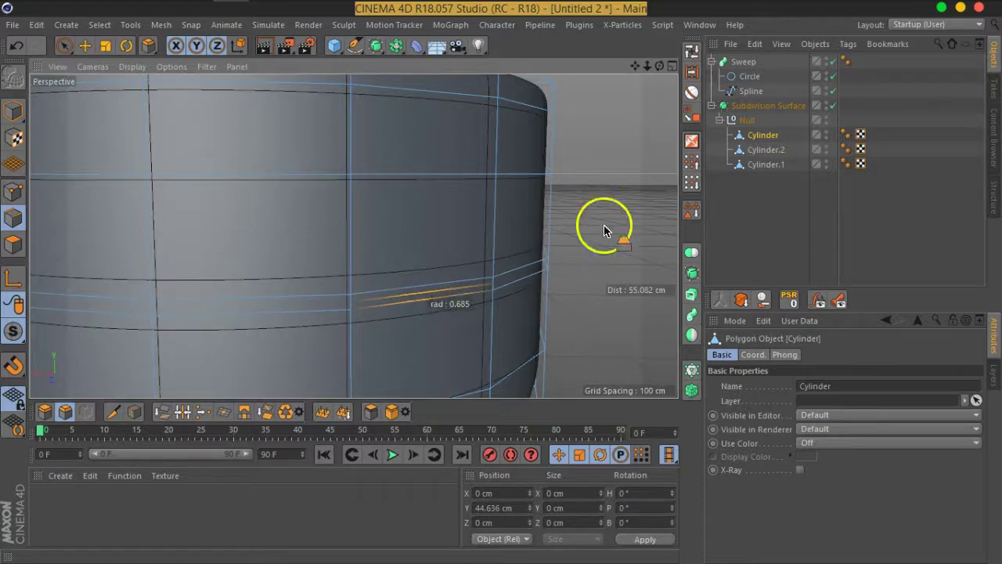
left_click_drag(604, 230, 605, 229)
- With smoothing off, bevel two more edge loops, including the lower one, into paired edges
left_click(831, 110)
left_click_drag(503, 251, 460, 212, "alt")
left_click(458, 209)
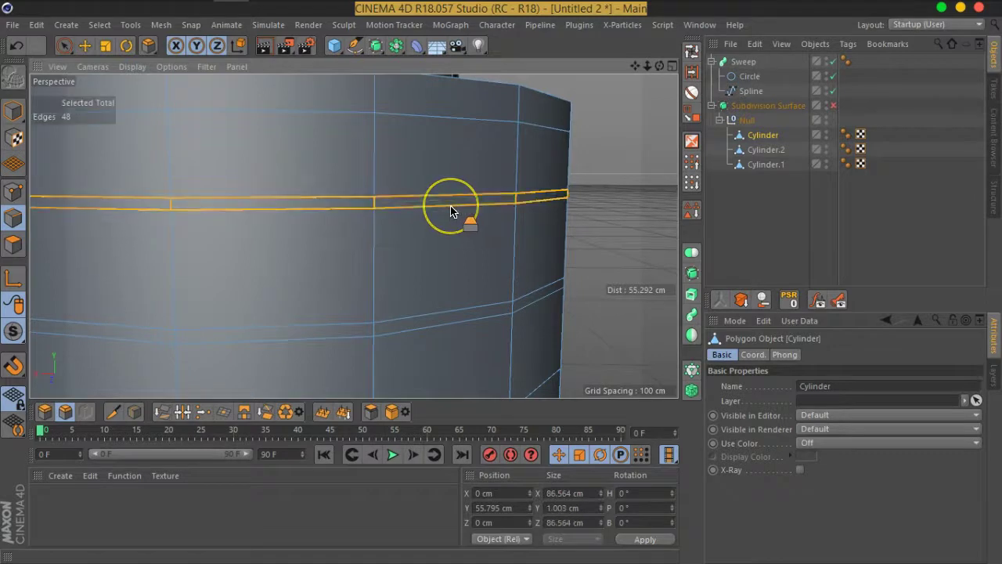
scroll(461, 213, "down", 5)
scroll(462, 215, "down", 3)
left_click_drag(491, 246, 483, 305, "alt")
scroll(410, 256, "up", 5)
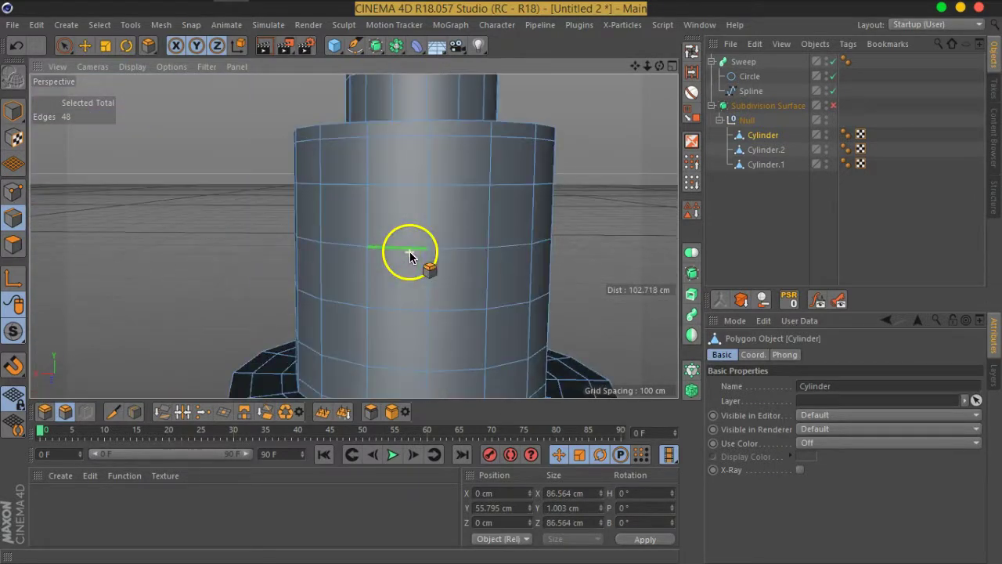
left_click_drag(443, 257, 447, 258)
scroll(496, 235, "up", 3)
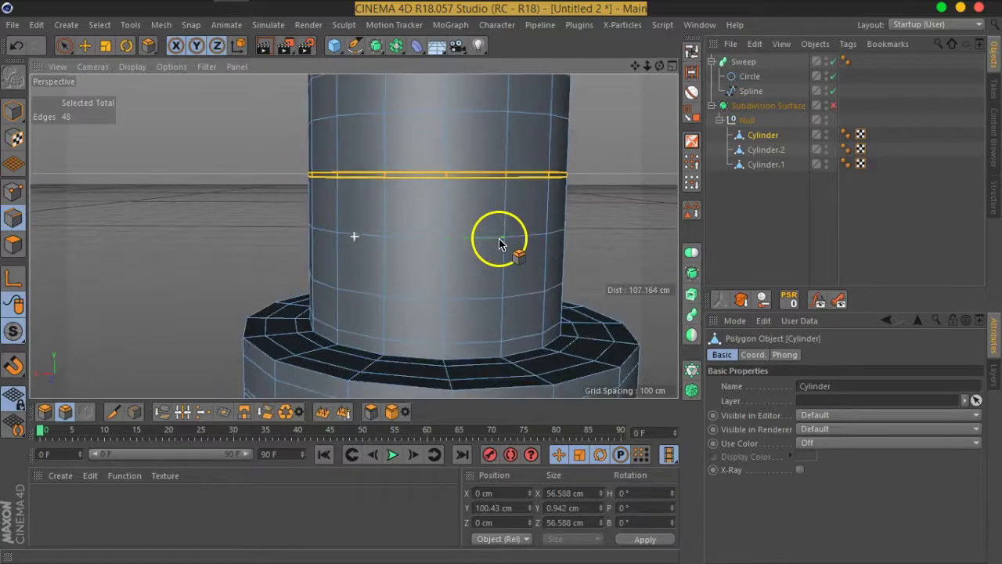
scroll(465, 304, "up", 1)
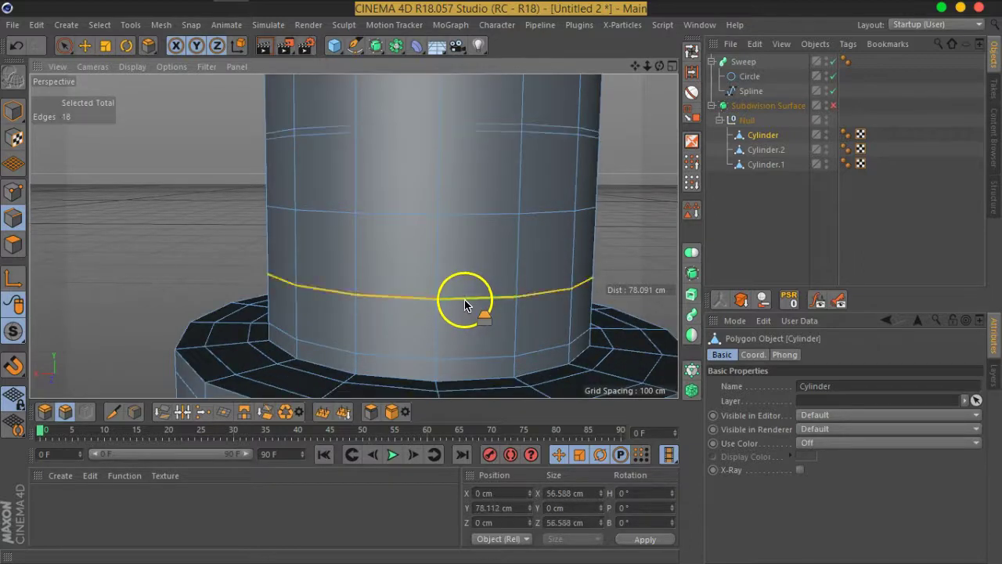
left_click_drag(466, 307, 469, 307)
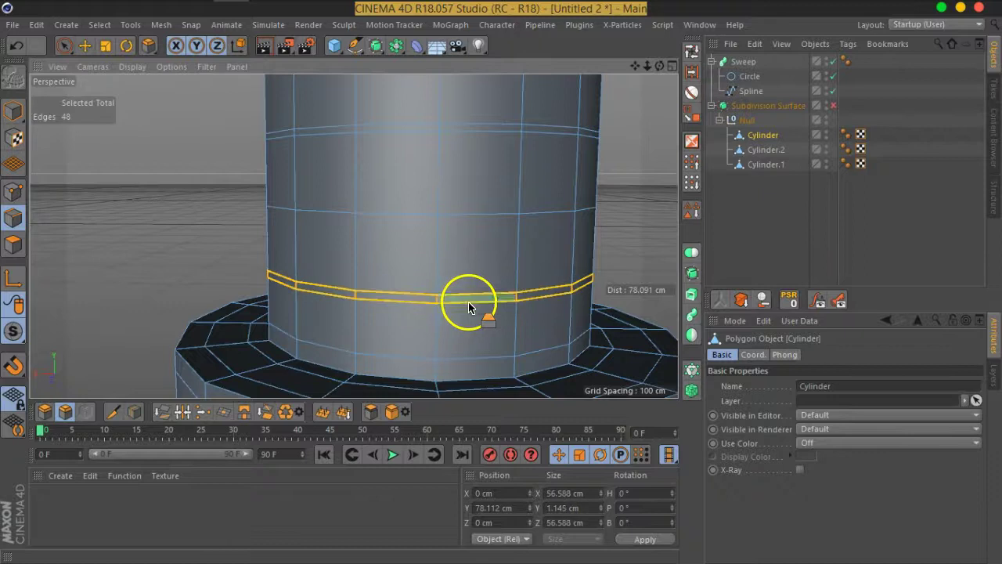
- Loop-select the upper and lower thin bands and extrude them inward by -2.2 cm into grooves
left_click(691, 51)
left_click(13, 244)
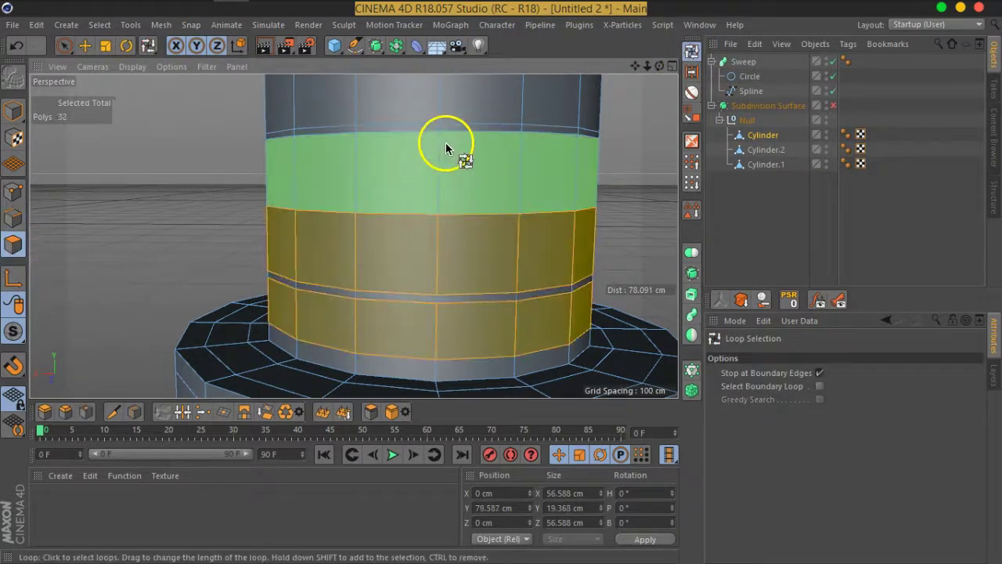
left_click(439, 128)
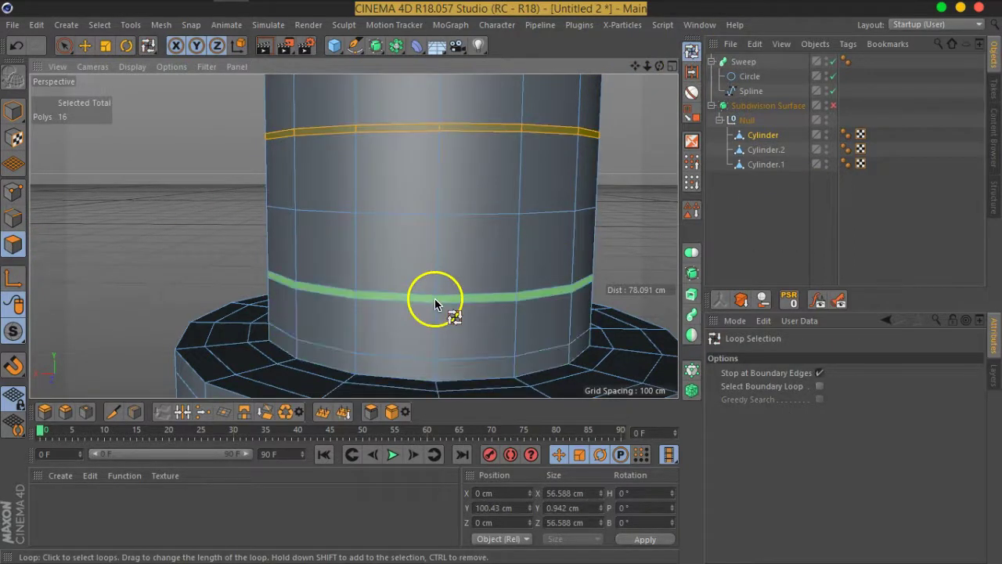
middle_click_drag(435, 305, 543, 216, "alt")
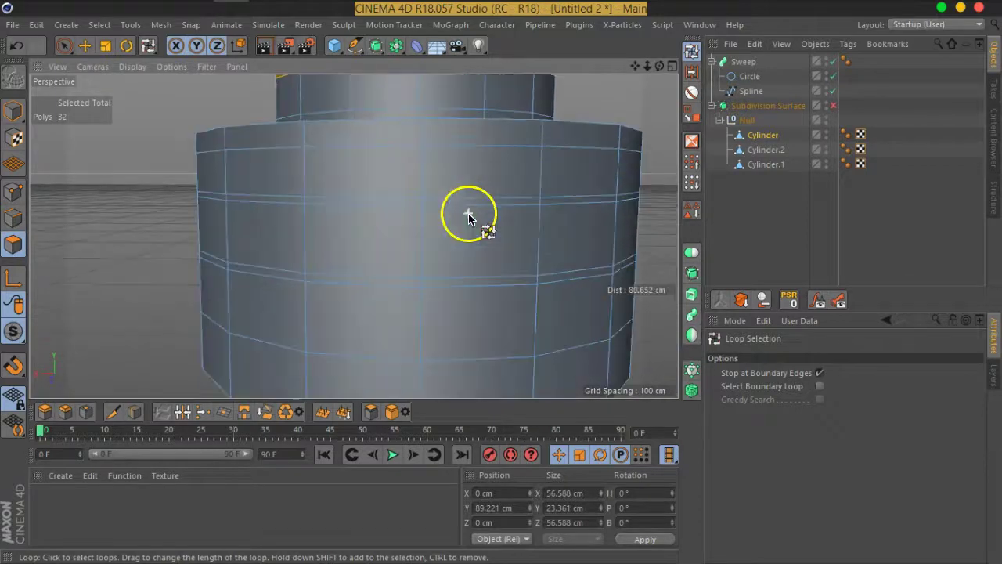
left_click(540, 199, "shift")
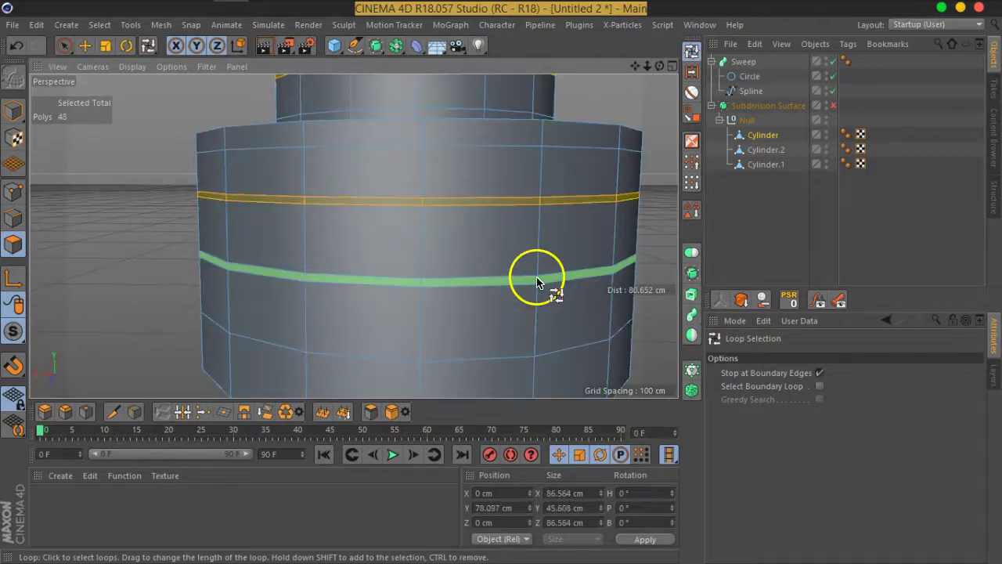
right_click(537, 283)
left_click(600, 290)
scroll(349, 233, "down", 2)
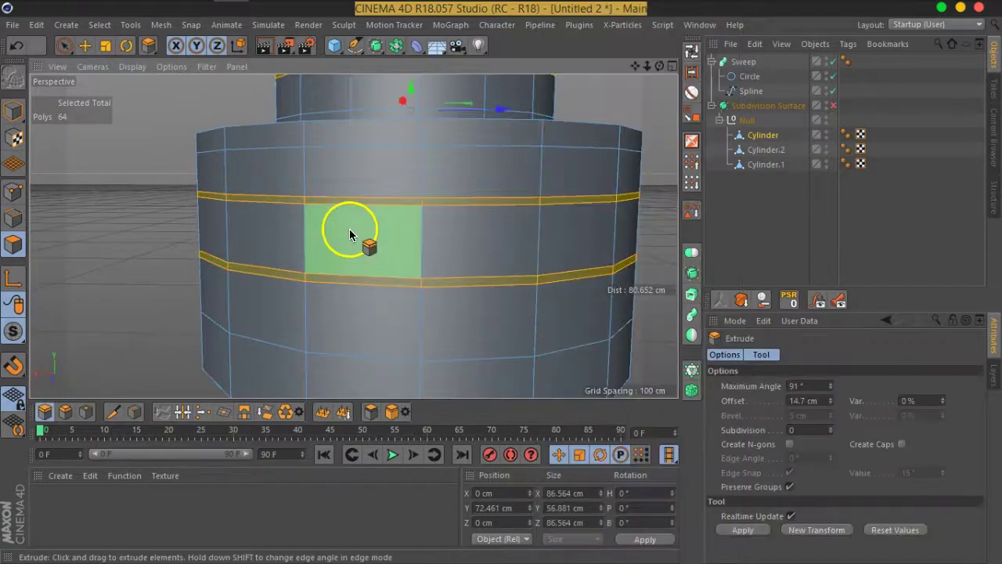
scroll(298, 200, "down", 2)
scroll(369, 217, "up", 2)
scroll(385, 230, "up", 5)
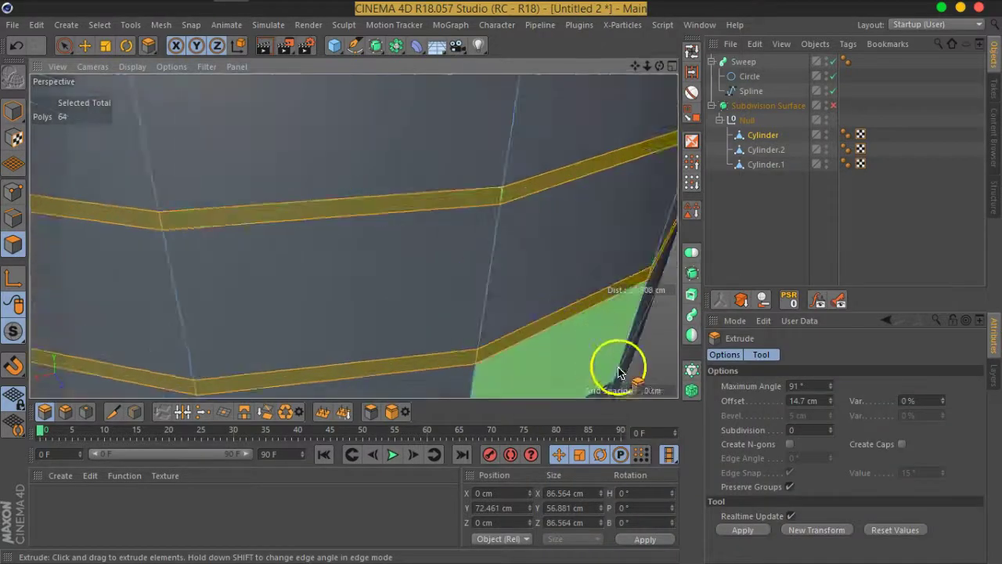
left_click_drag(580, 361, 461, 318)
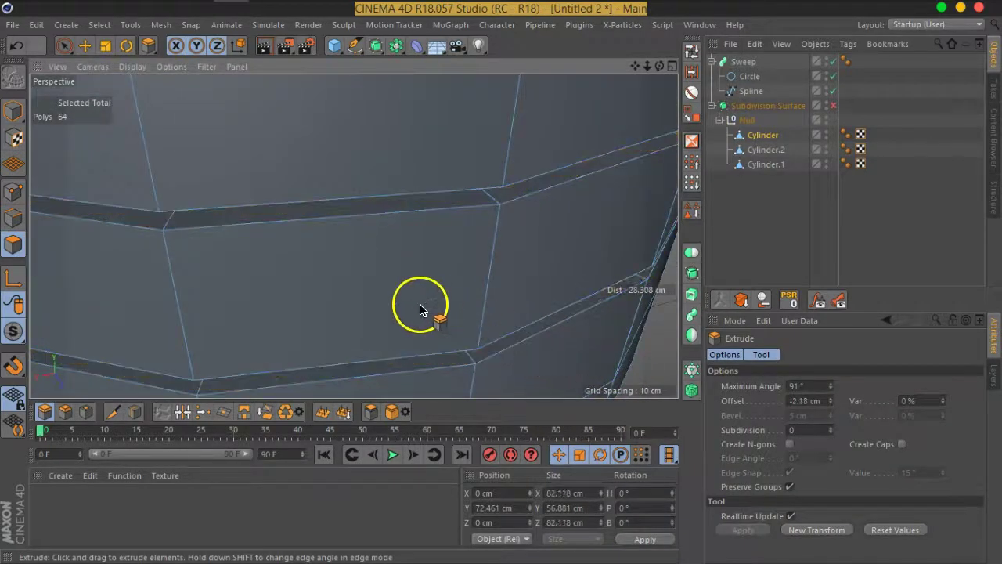
left_click(842, 180)
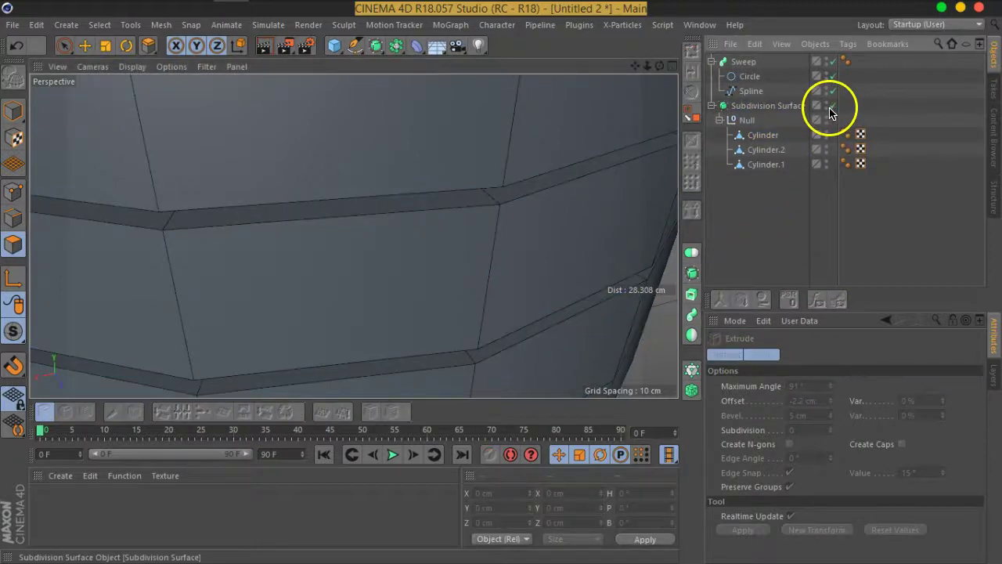
scroll(490, 257, "down", 5)
scroll(519, 150, "down", 5)
scroll(436, 240, "down", 2)
scroll(592, 194, "down", 2)
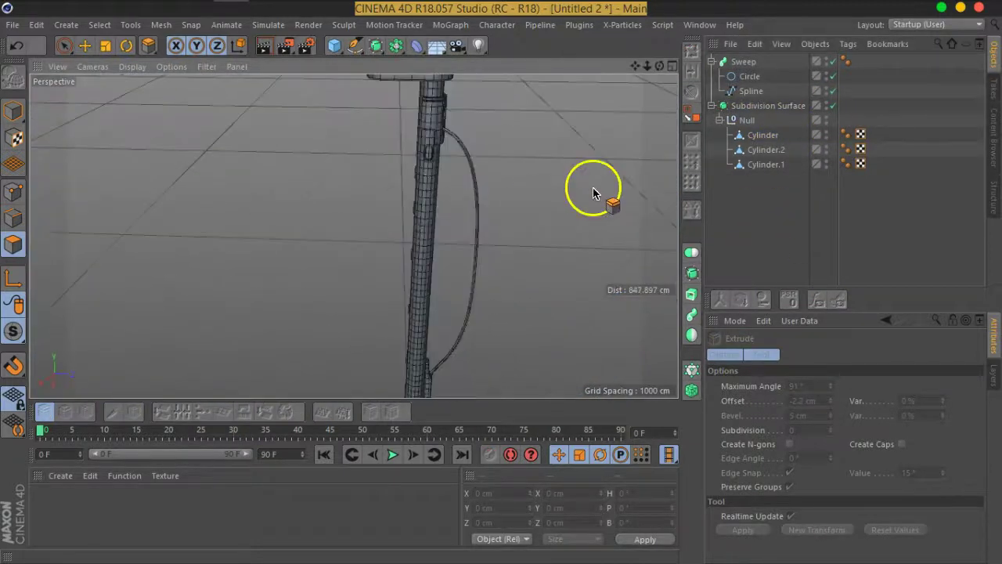
left_click(775, 76)
left_click(822, 414)
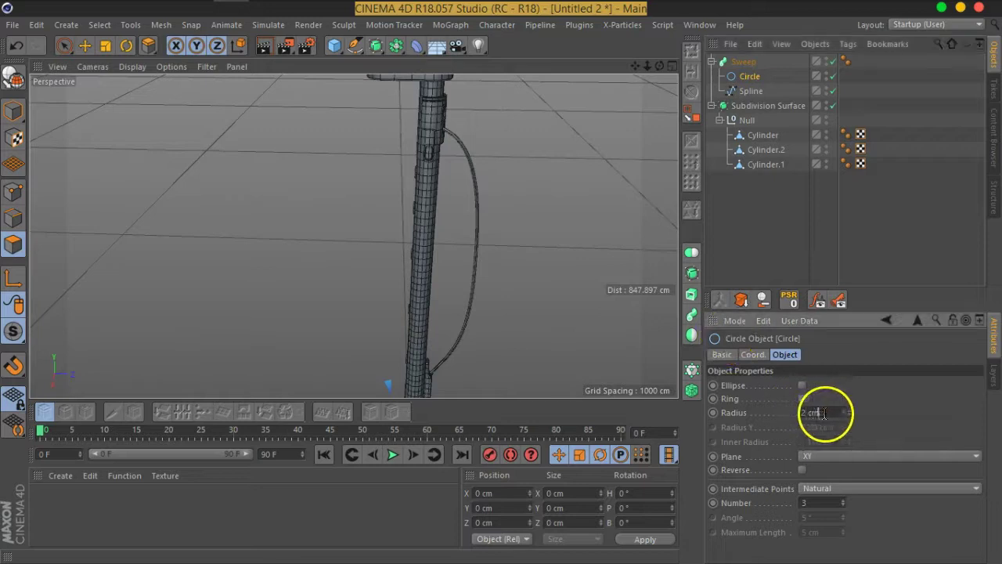
mouse_move(497, 282)
left_mouse_down("alt")
mouse_move(380, 282)
mouse_move(472, 324)
mouse_move(474, 264)
mouse_move(559, 251)
mouse_move(470, 269)
mouse_move(531, 221)
left_mouse_up("alt")
scroll(436, 287, "up", 2)
scroll(430, 201, "up", 2)
scroll(439, 217, "up", 1)
scroll(488, 188, "up", 2)
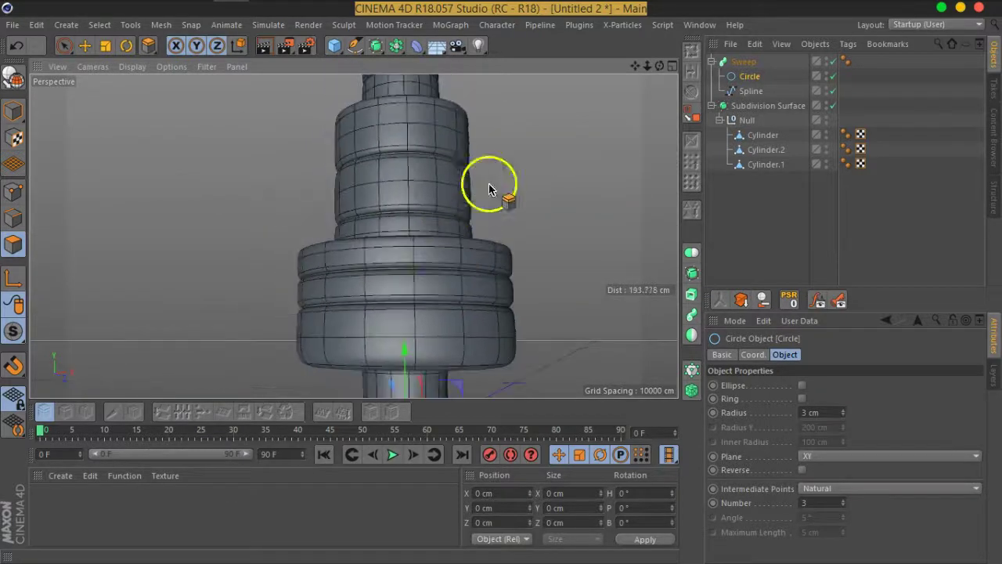
- Turn off smoothing and paint-select a ring of wall polygons on the main Cylinder's upper section
left_click(833, 106)
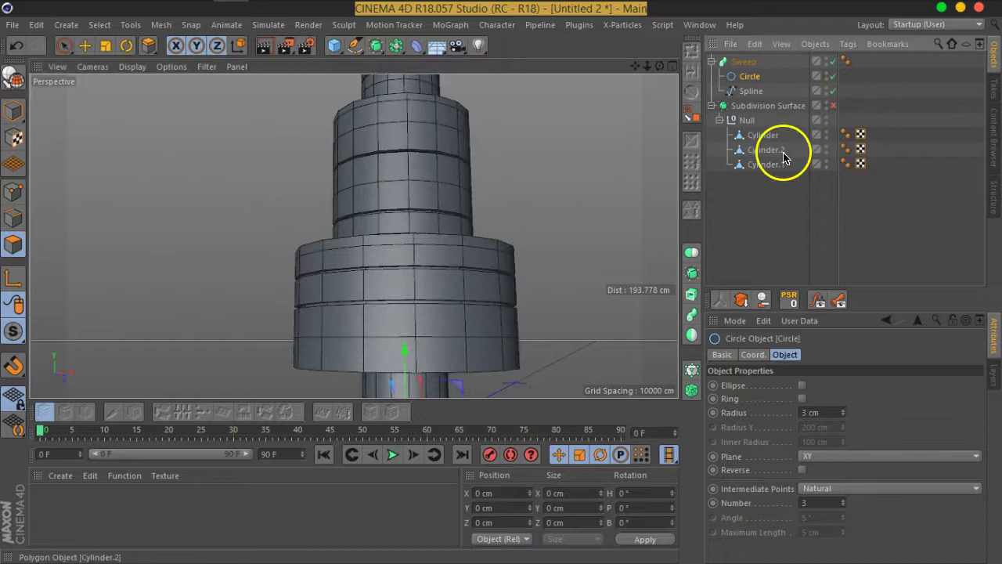
left_click(777, 151)
left_click(764, 140)
left_click(18, 249)
left_click(64, 46)
mouse_move(398, 197)
left_mouse_down("alt")
mouse_move(465, 204)
mouse_move(436, 239)
left_mouse_up("alt")
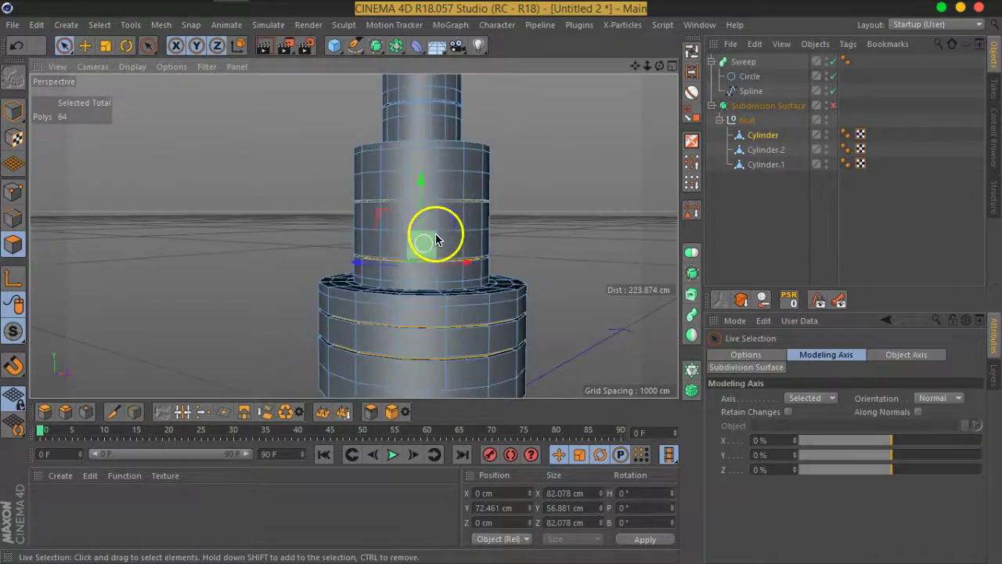
scroll(436, 239, "up", 5)
mouse_move(451, 201)
left_mouse_down("alt")
mouse_move(488, 259)
mouse_move(387, 287)
mouse_move(351, 230)
mouse_move(426, 246)
mouse_move(261, 227)
mouse_move(309, 231)
left_mouse_up("alt")
mouse_move(309, 231)
left_mouse_down("shift")
mouse_move(217, 224)
mouse_move(238, 245)
mouse_move(311, 202)
mouse_move(360, 215)
mouse_move(383, 237)
mouse_move(447, 241)
mouse_move(446, 217)
mouse_move(391, 213)
mouse_move(323, 250)
mouse_move(506, 242)
mouse_move(306, 235)
mouse_move(333, 235)
mouse_move(347, 264)
mouse_move(486, 264)
mouse_move(260, 271)
mouse_move(459, 275)
mouse_move(304, 262)
mouse_move(410, 232)
mouse_move(327, 269)
left_mouse_up("shift")
left_click(329, 214, "shift")
scroll(325, 268, "up", 5)
- Inset the selected polygons by 3.23 cm, delete them, and re-enable smoothing
right_click(325, 268)
left_click(395, 313)
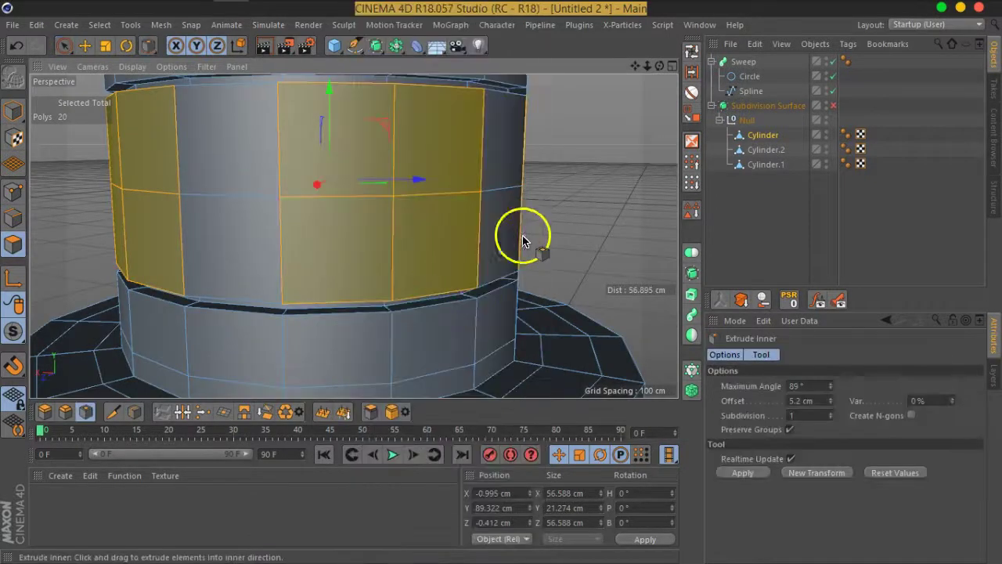
left_click_drag(567, 233, 409, 253)
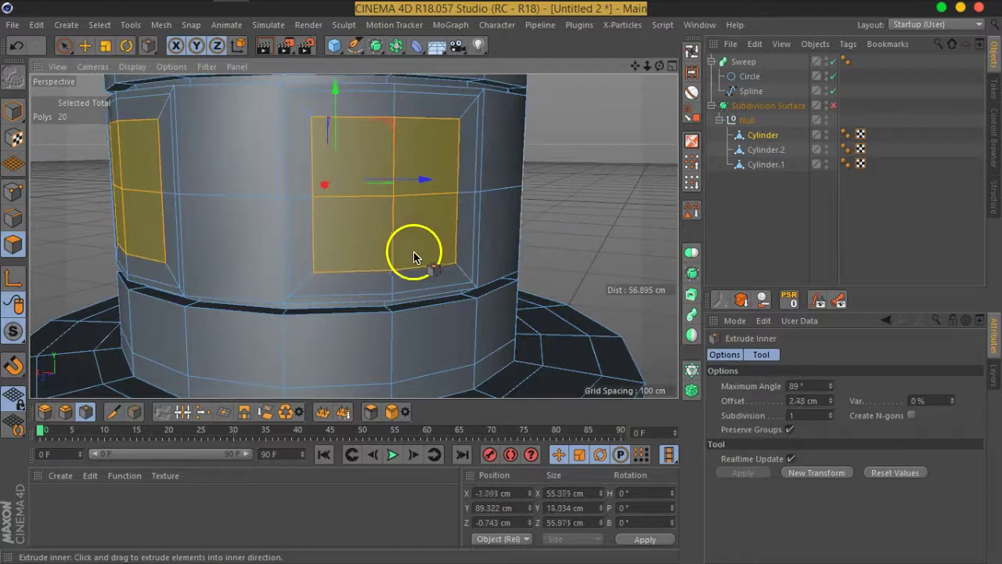
key("Delete")
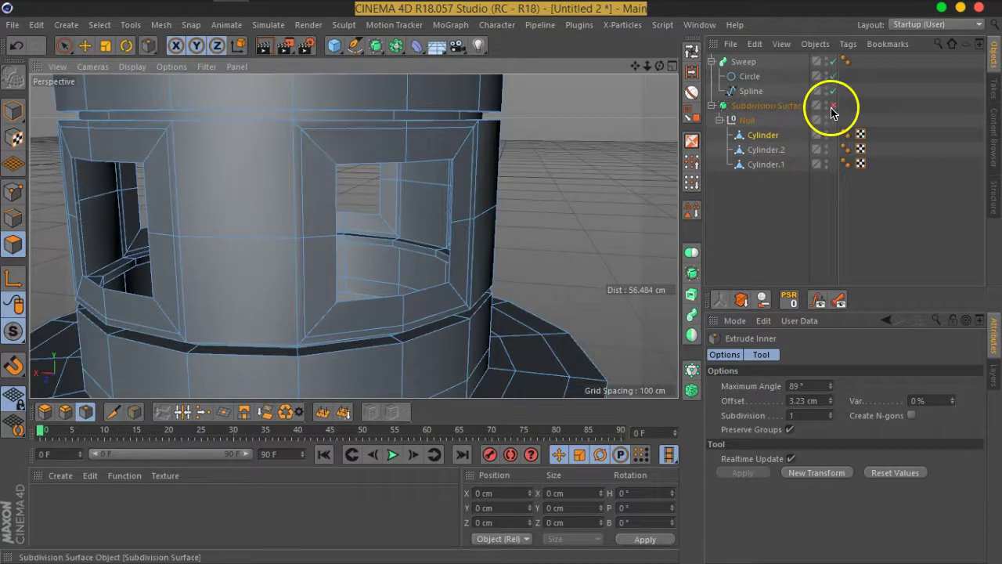
left_click(832, 106)
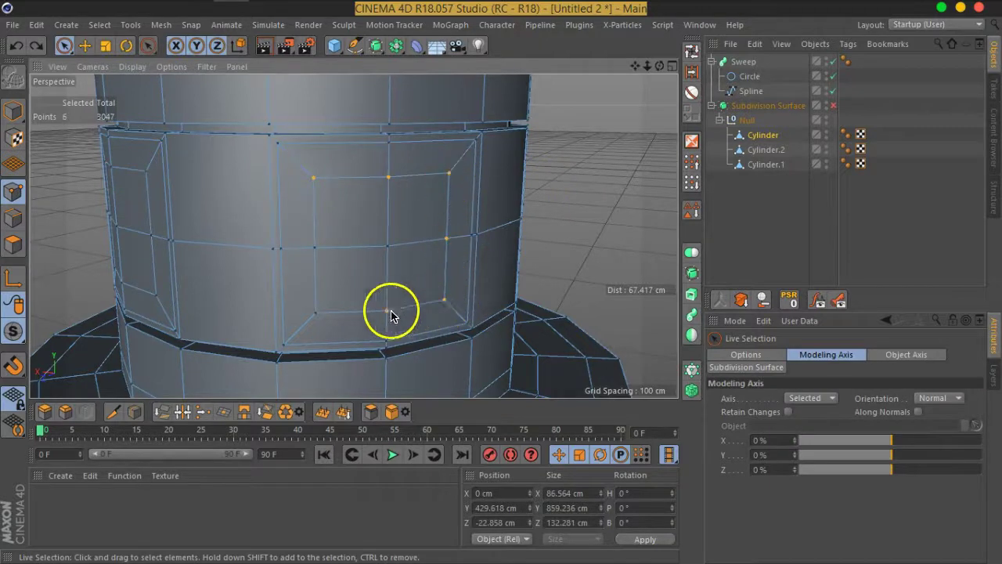
- Delete the selected polygons to open the holes and enable Loop Selection with Stop at Boundary Edges off
left_click(662, 25)
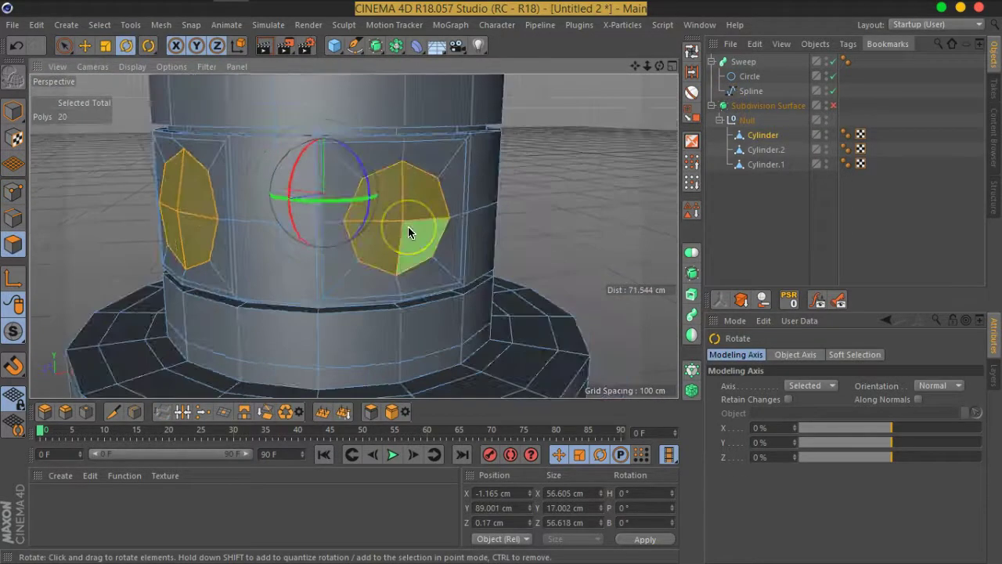
key("Delete")
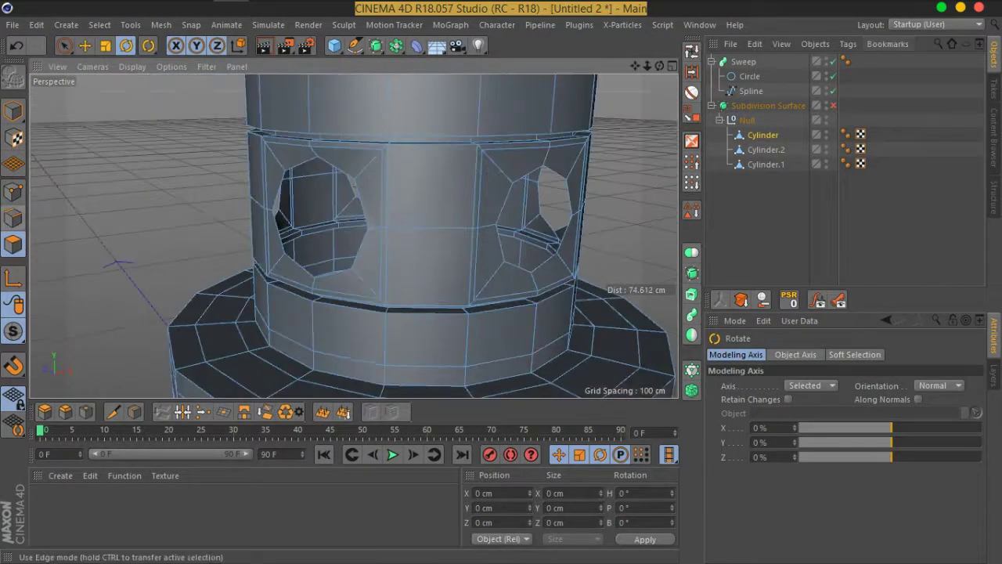
left_click(12, 218)
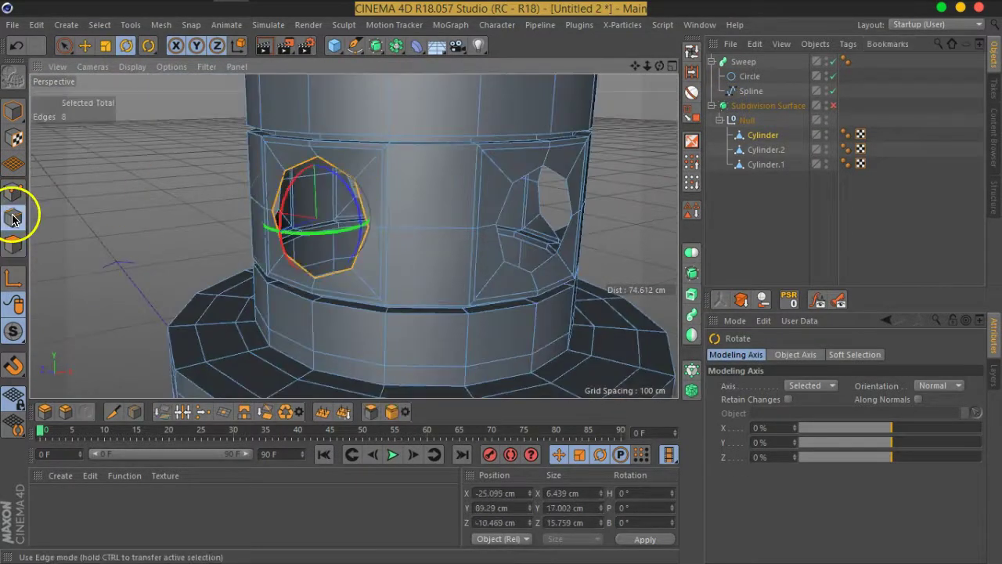
left_click(692, 51)
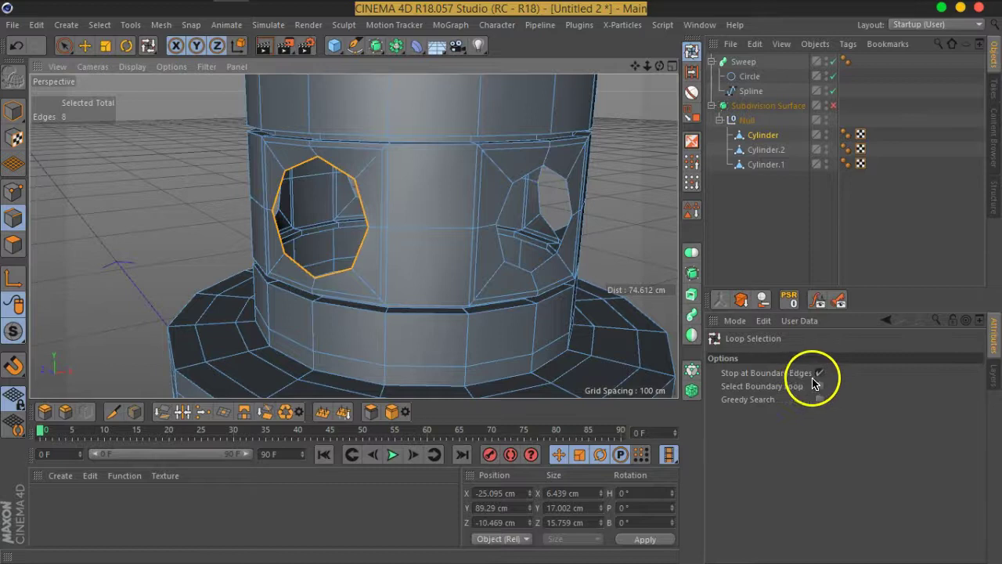
left_click(818, 373)
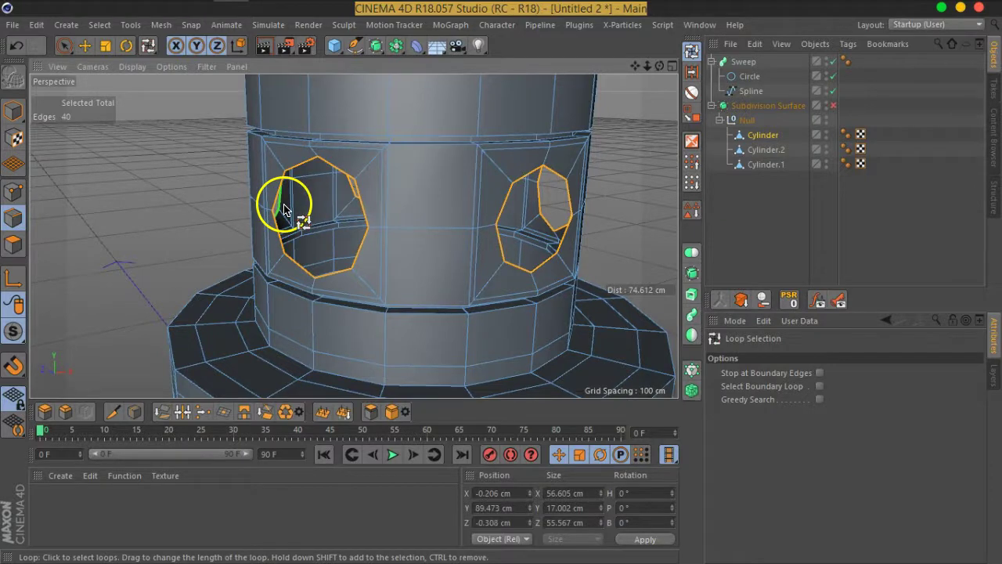
- Scale the edge loops around both round holes down to about 91%
scroll(283, 209, "down", 5)
mouse_move(439, 209)
left_mouse_down("alt")
mouse_move(331, 217)
mouse_move(336, 201)
mouse_move(364, 210)
mouse_move(123, 195)
left_mouse_up("alt")
scroll(447, 219, "up", 3)
left_click_drag(447, 219, 459, 212, "alt")
left_click(105, 46)
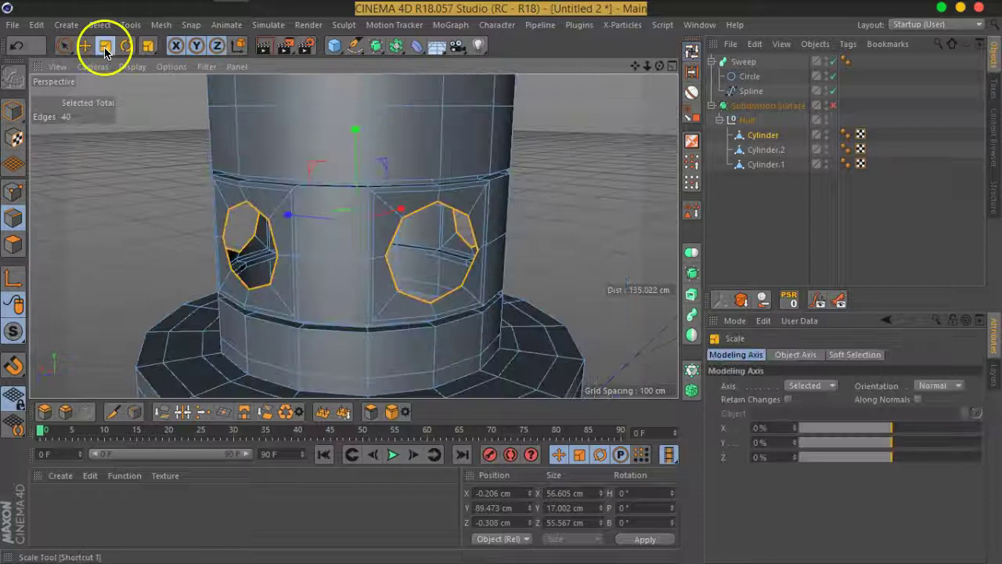
mouse_move(541, 245)
left_mouse_down()
mouse_move(433, 245)
mouse_move(559, 248)
mouse_move(545, 250)
mouse_move(580, 274)
mouse_move(529, 259)
mouse_move(639, 269)
mouse_move(488, 255)
left_mouse_up()
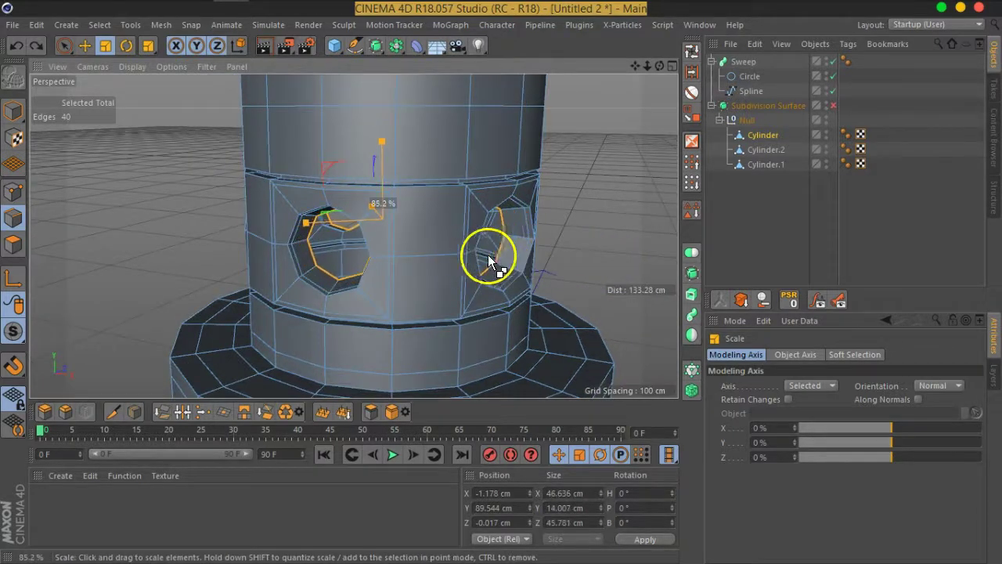
mouse_move(400, 251)
left_mouse_down()
mouse_move(367, 248)
mouse_move(565, 252)
mouse_move(605, 263)
mouse_move(460, 247)
left_mouse_up()
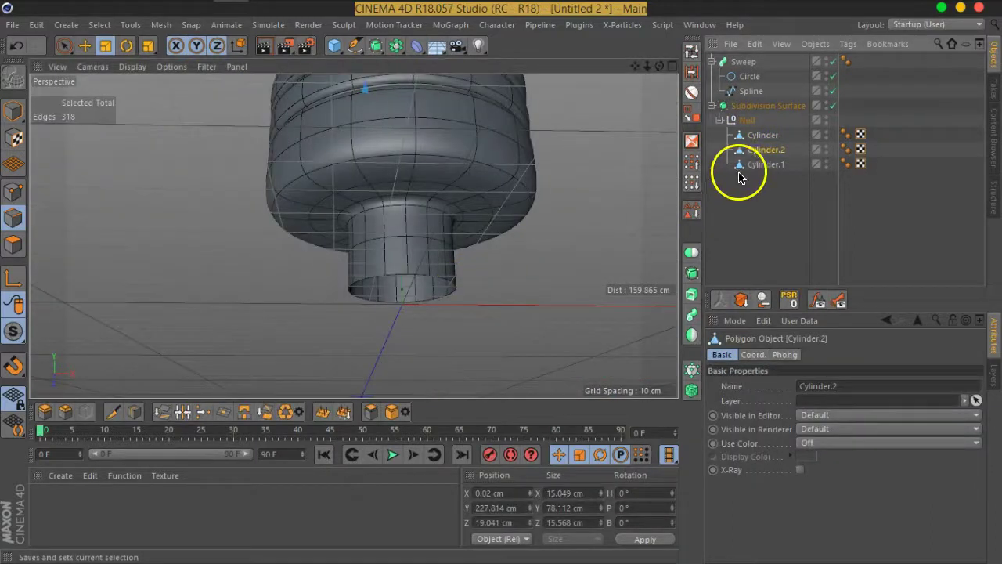
- Scale the Cylinder's bottom edge loop down to about 18.5 cm
left_click(761, 134)
left_click_drag(653, 219, 412, 369, "alt")
scroll(444, 328, "up", 3)
left_click_drag(530, 330, 456, 331)
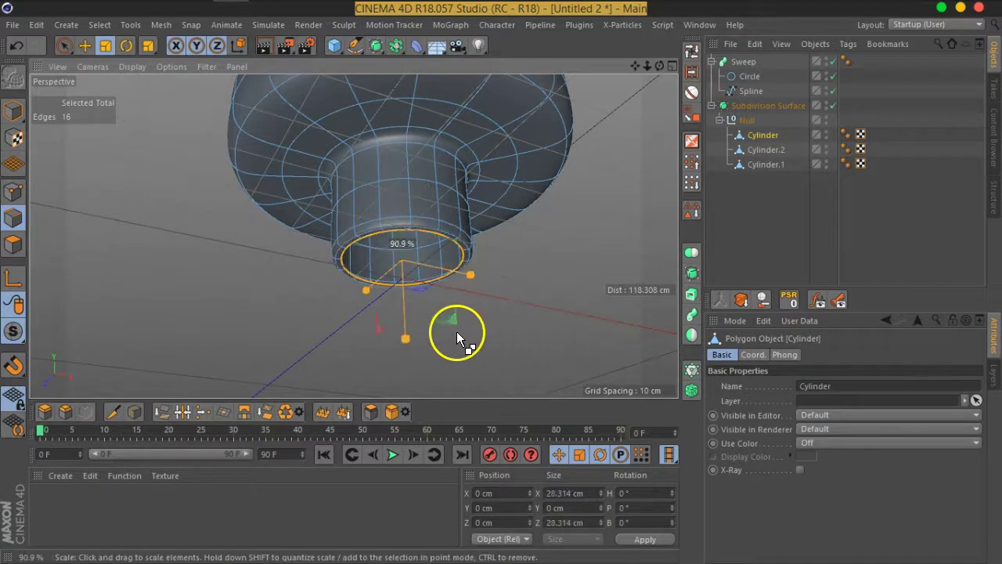
left_click_drag(457, 332, 262, 329)
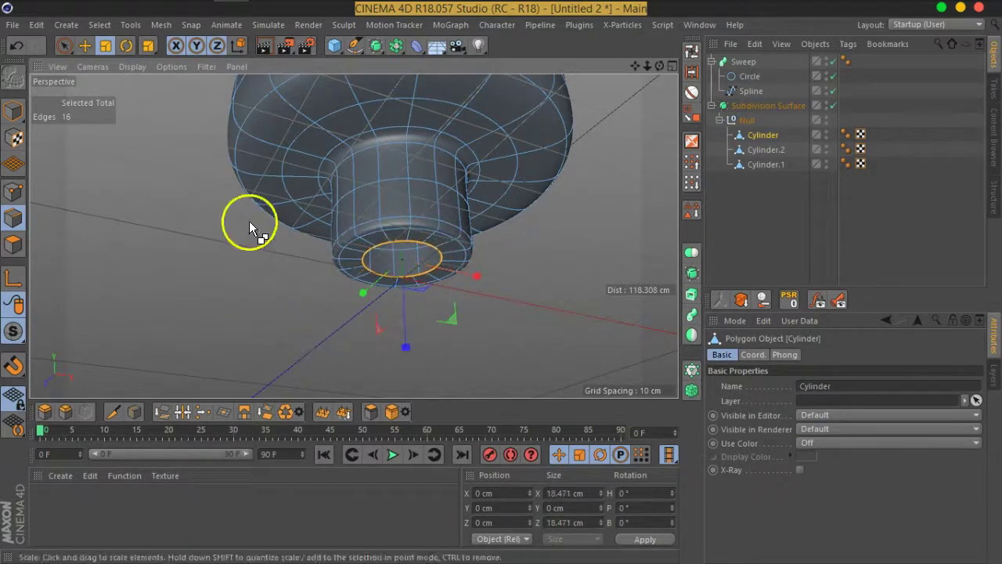
- Pull the bottom loop about 10.6 cm lower into a narrow tip about 8.9 cm wide
left_click(84, 45)
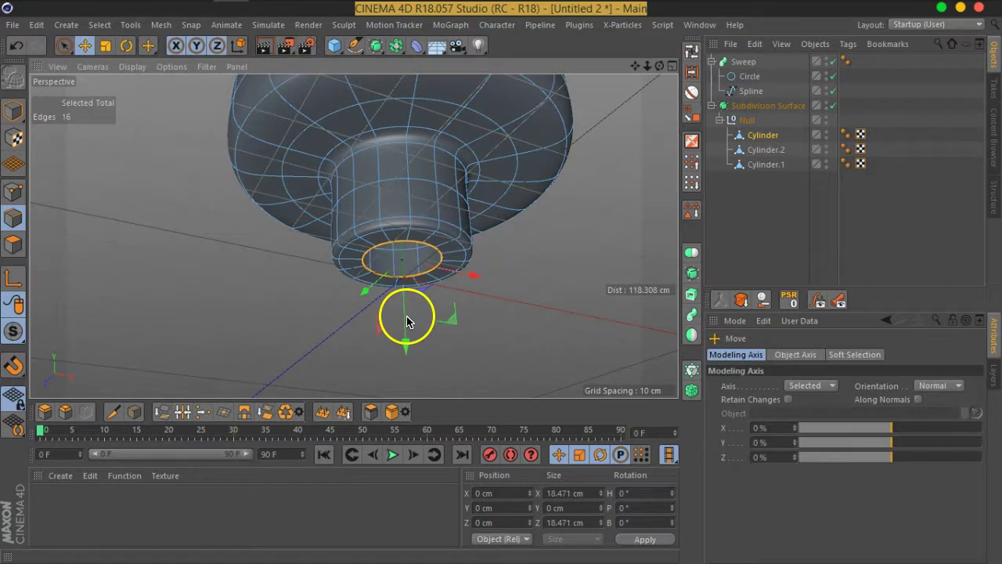
left_click_drag(408, 316, 403, 323)
left_click_drag(405, 361, 409, 377)
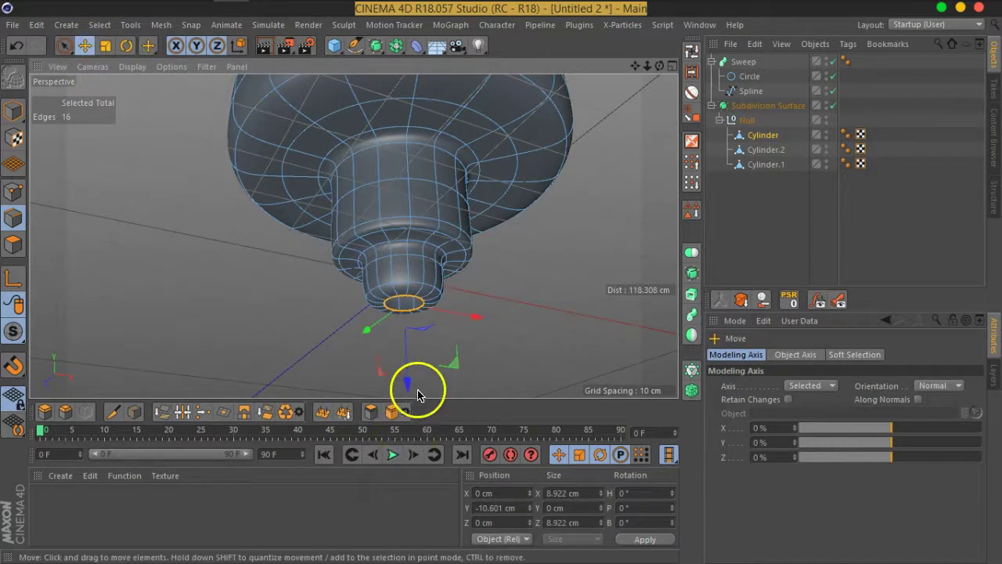
left_click(763, 251)
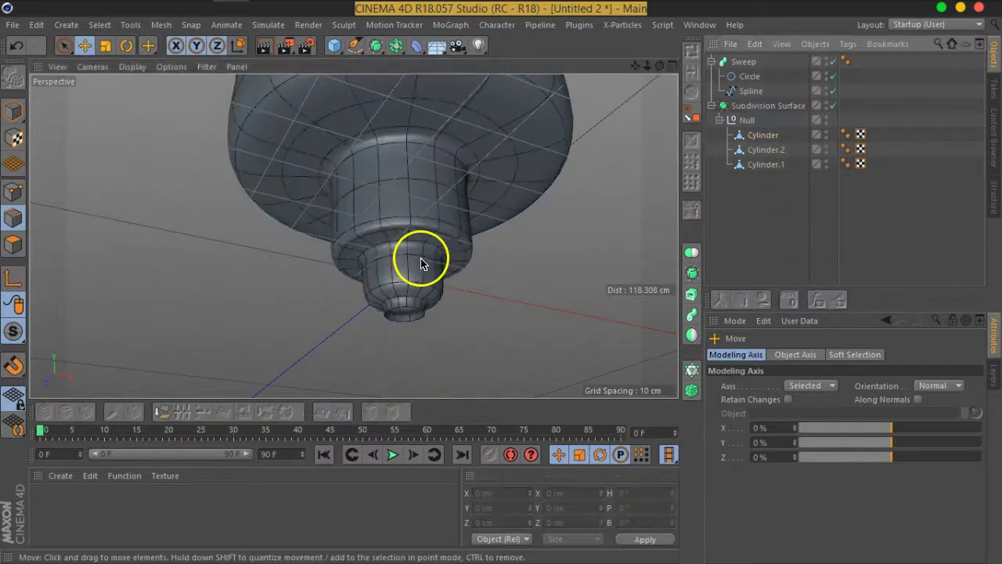
mouse_move(420, 263)
left_mouse_down("alt")
mouse_move(443, 263)
mouse_move(450, 212)
mouse_move(425, 280)
mouse_move(416, 242)
mouse_move(445, 163)
mouse_move(447, 219)
mouse_move(419, 170)
mouse_move(472, 179)
mouse_move(447, 127)
left_mouse_up("alt")
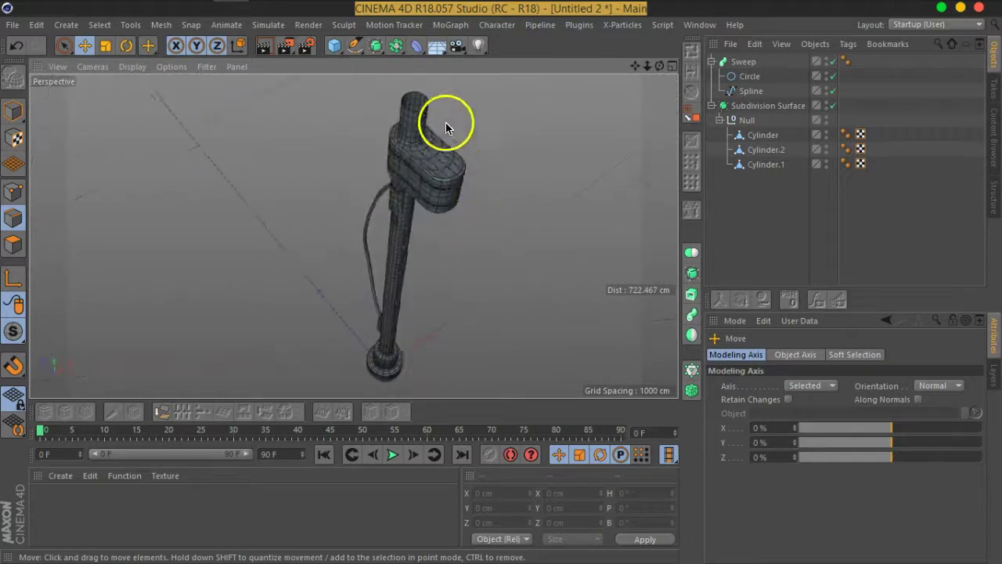
left_click(765, 153)
left_click(765, 142)
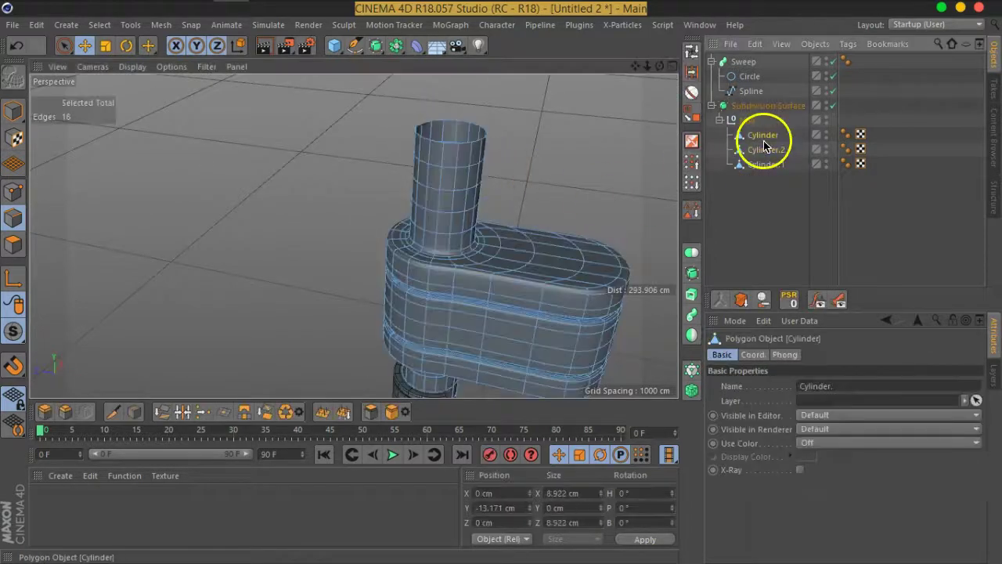
- Loop-select two polygon bands around the upper tube in Polygon mode
key("u")
key("l")
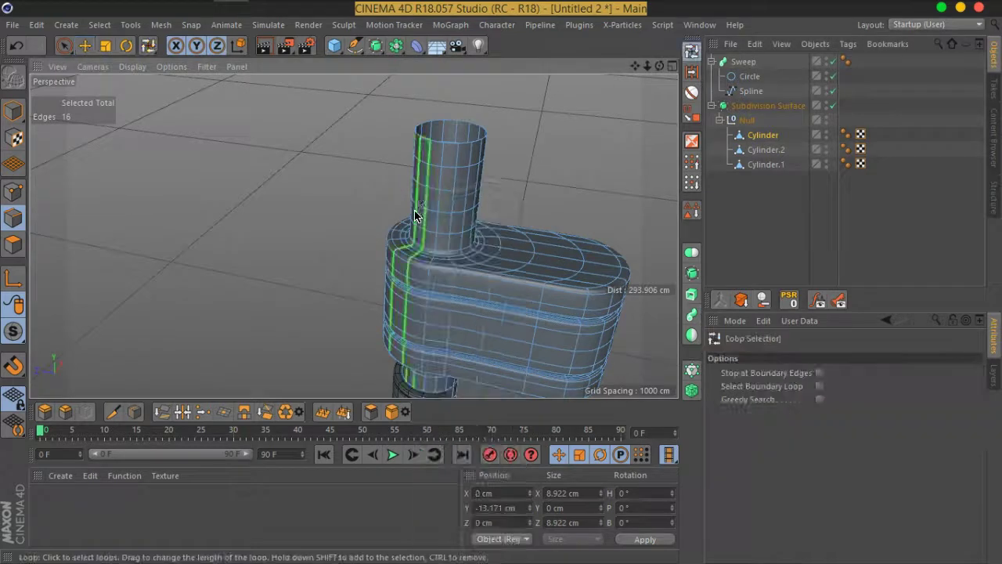
left_click(8, 225)
left_click(14, 249)
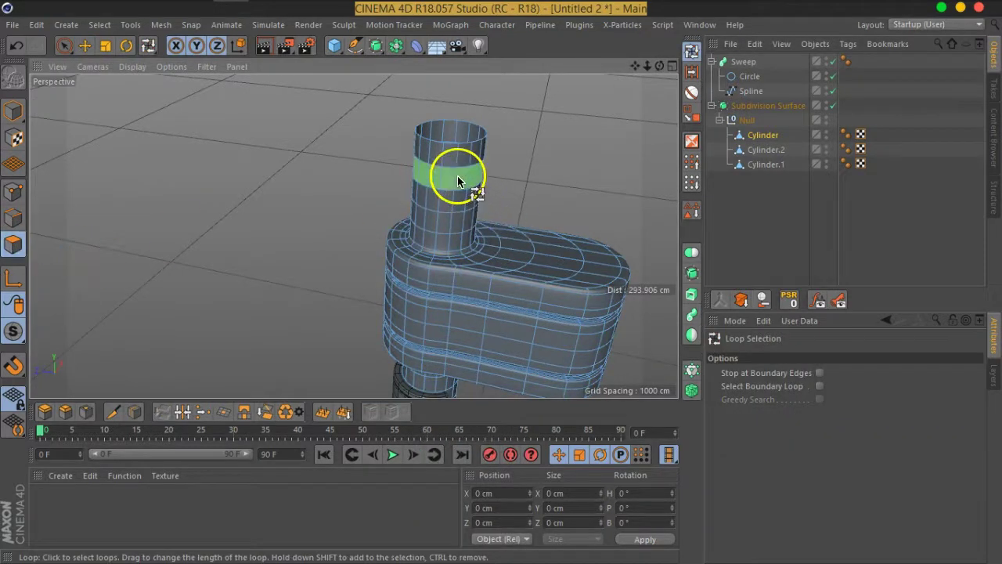
left_click(461, 197)
- Extrude the two bands outward 9.3 cm into raised rings
right_click(471, 205)
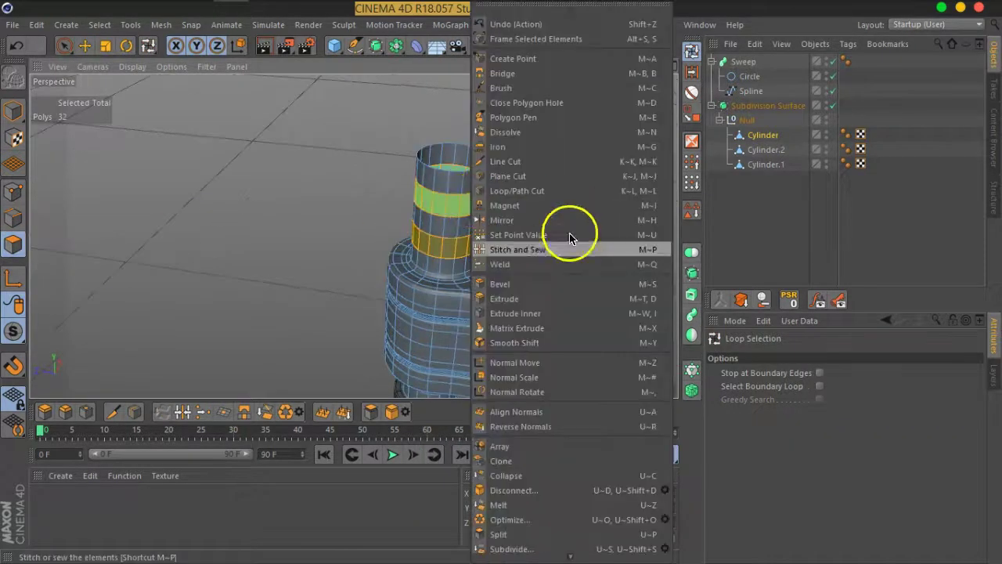
left_click(543, 299)
scroll(451, 186, "up", 3)
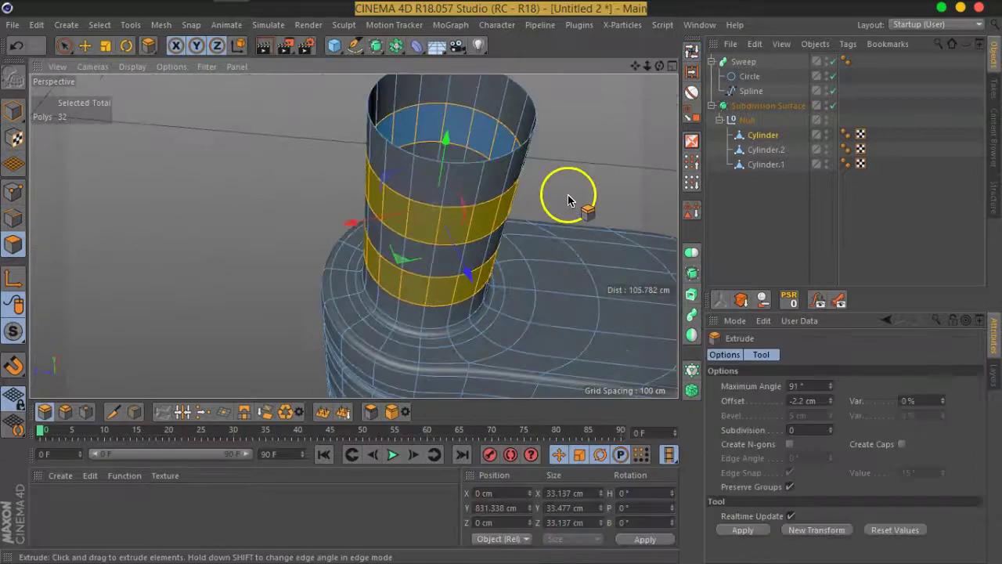
left_click_drag(568, 196, 579, 201)
left_click(833, 105)
mouse_move(485, 224)
left_mouse_down()
mouse_move(560, 262)
mouse_move(436, 242)
mouse_move(291, 290)
mouse_move(264, 332)
mouse_move(351, 258)
mouse_move(402, 245)
left_mouse_up()
scroll(561, 262, "down", 3)
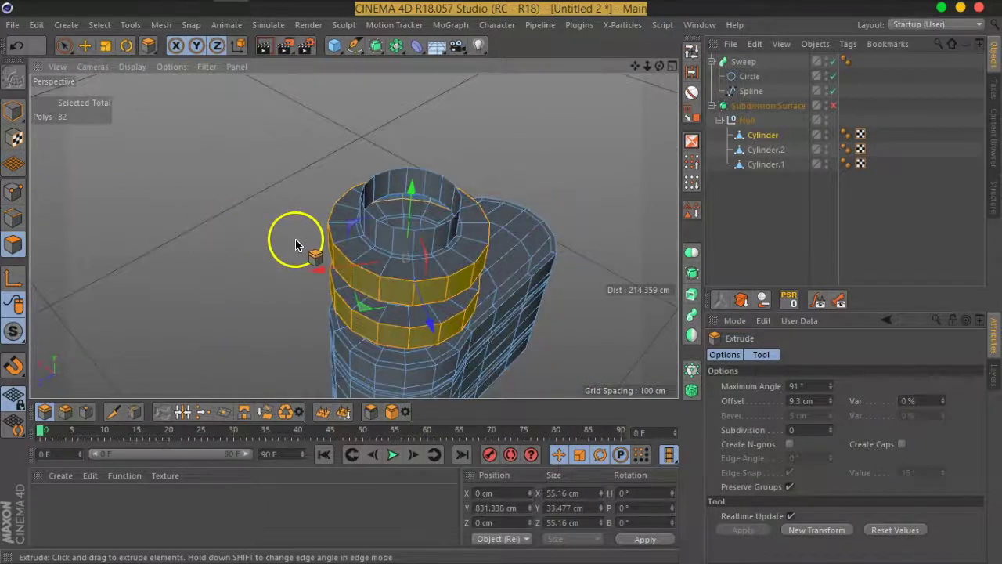
- Add loop cuts across the rings with Loop/Path Cut
key("s")
right_click(463, 253)
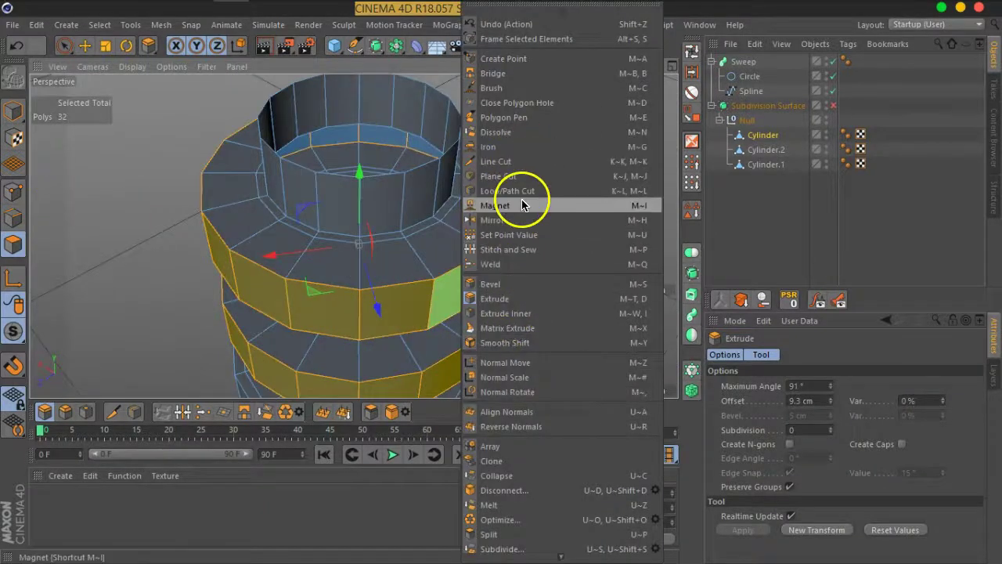
left_click(519, 191)
left_click(834, 107)
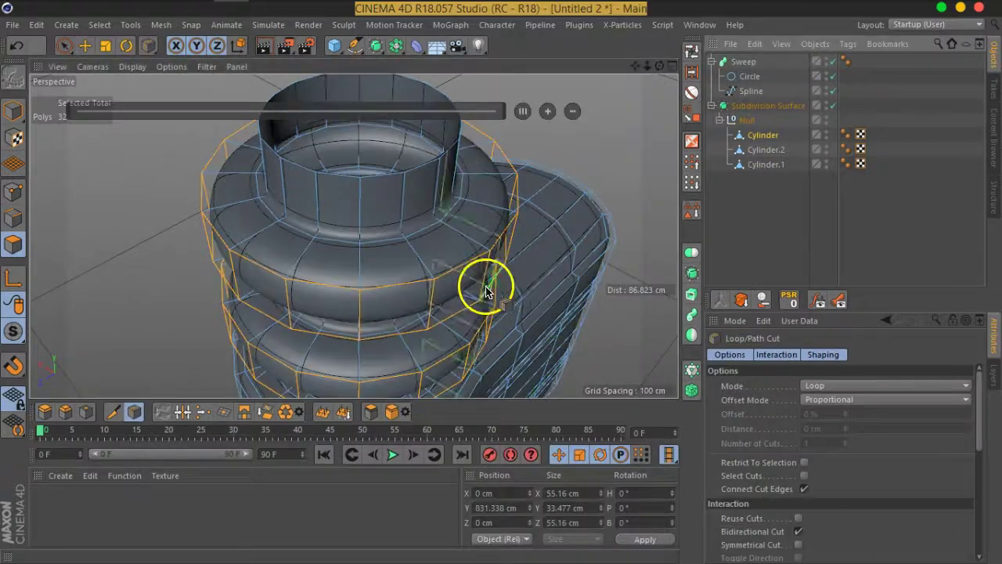
left_click(462, 287)
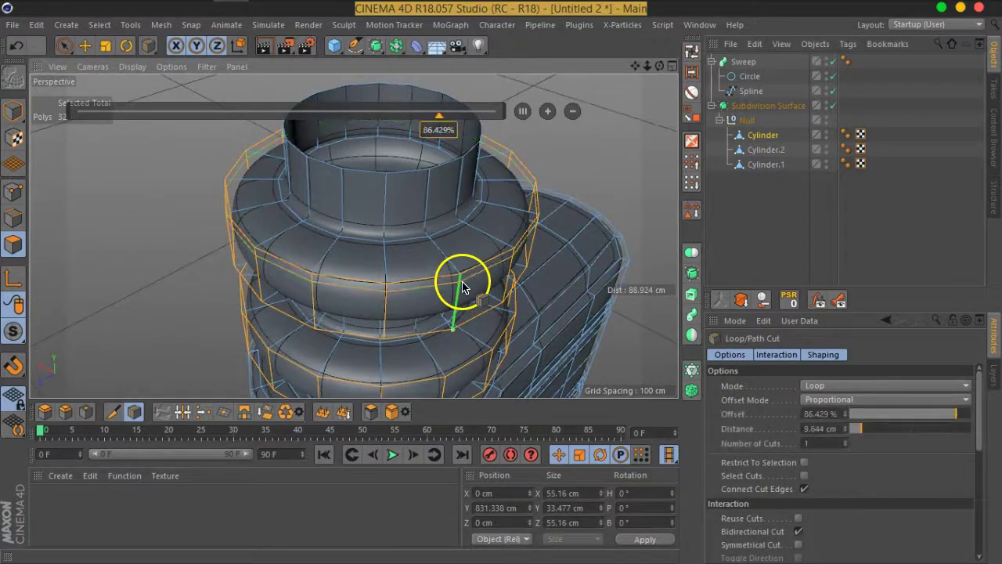
left_click_drag(475, 303, 480, 281, "alt")
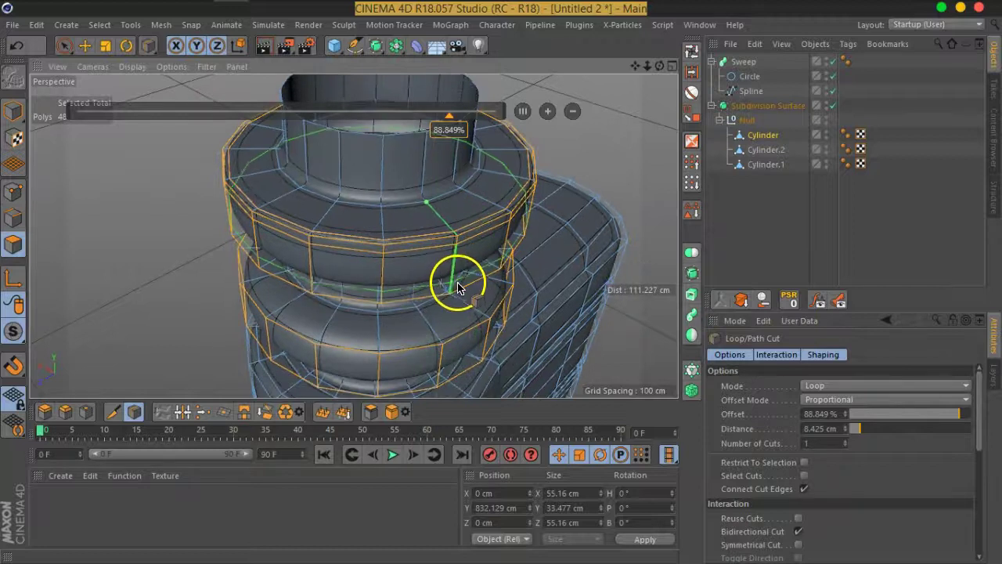
left_click(458, 288)
- Add another loop cut near the ring's edge
scroll(470, 286, "up", 3)
scroll(400, 313, "up", 3)
scroll(404, 345, "up", 2)
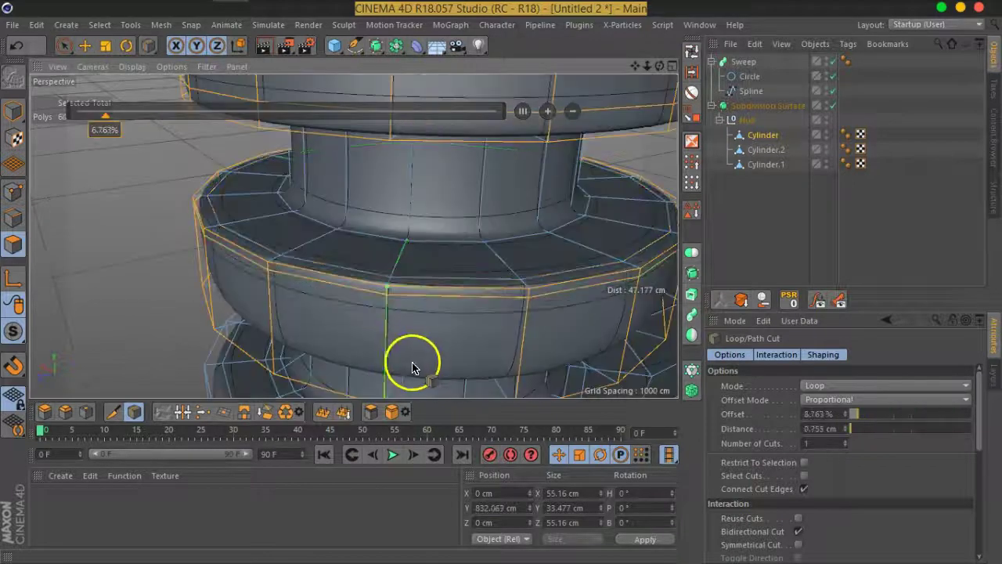
left_click_drag(413, 368, 439, 217, "alt")
left_click(429, 266)
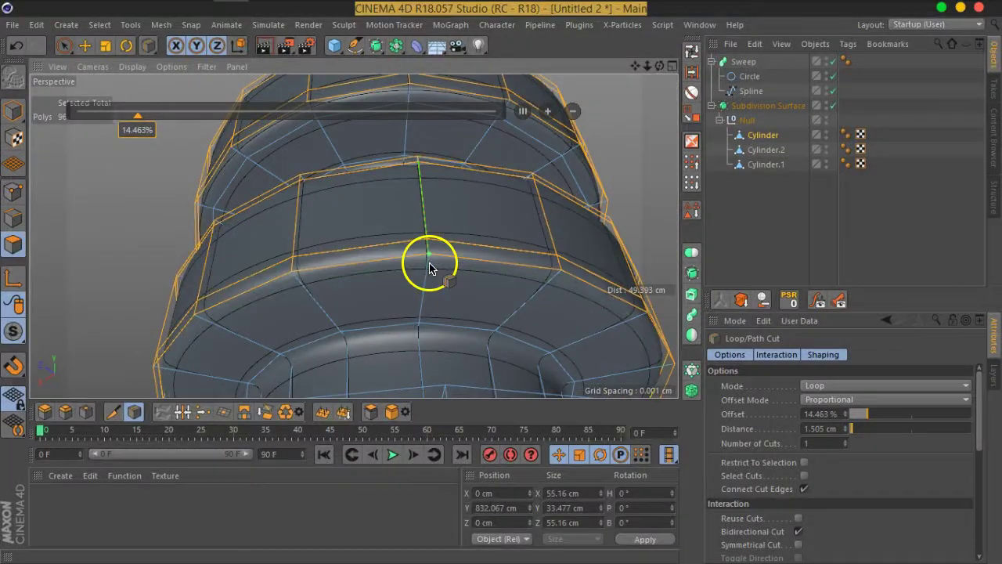
scroll(439, 251, "down", 5)
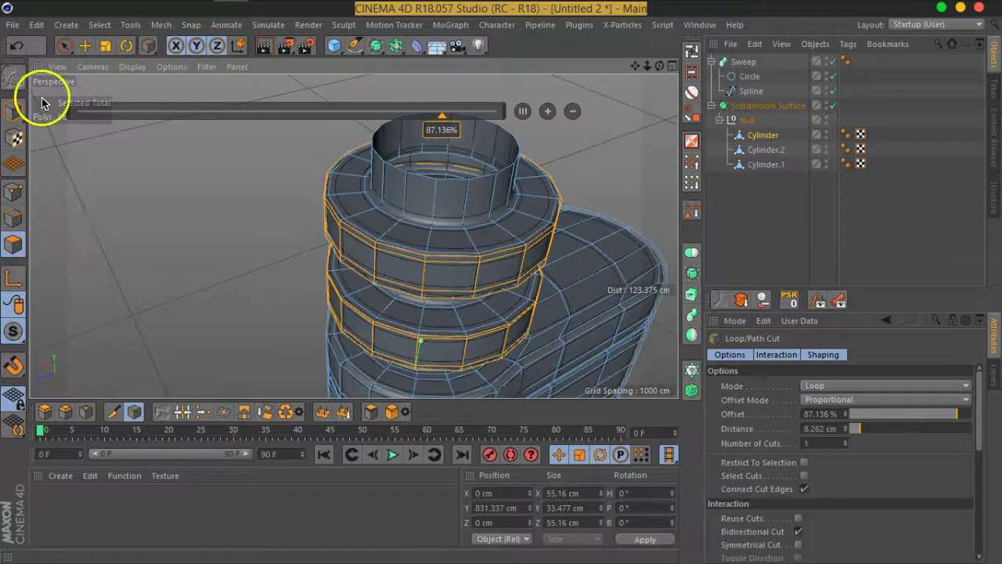
left_click(65, 46)
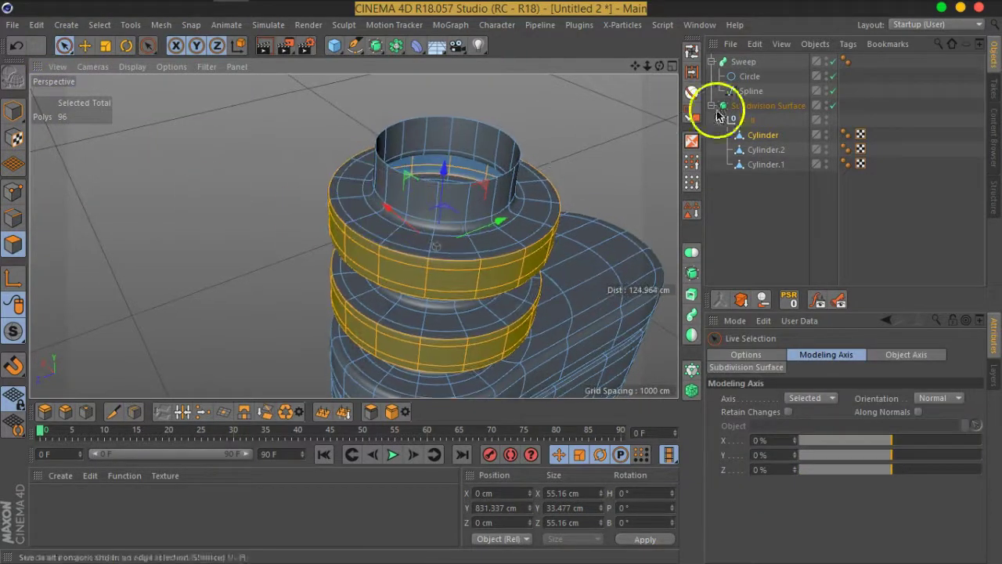
- Turn off subdivision smoothing and set the axis orientation to Axis
left_click(833, 105)
scroll(324, 175, "down", 6)
left_click(938, 398)
left_click(939, 409)
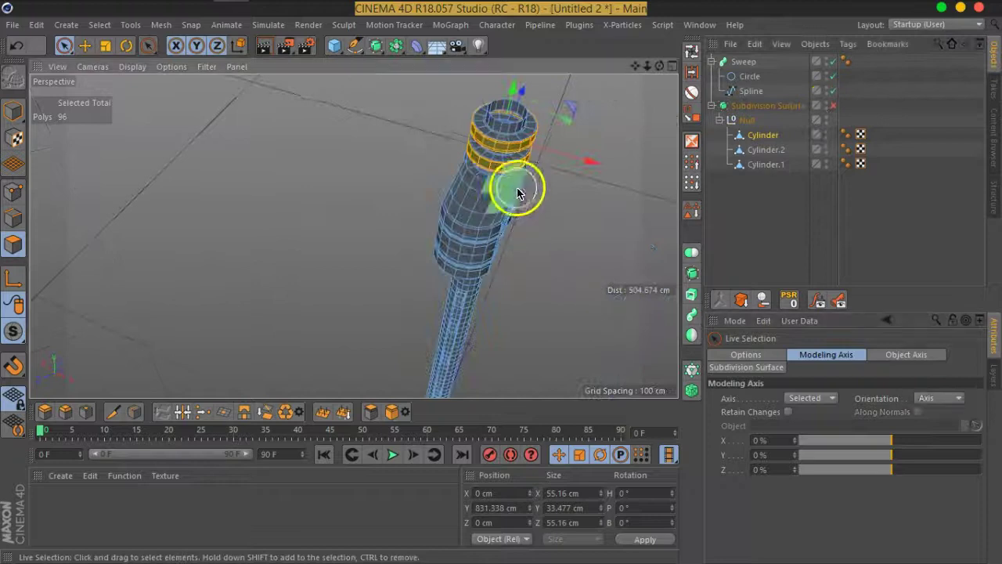
left_click_drag(521, 190, 421, 196, "alt")
scroll(423, 196, "up", 3)
scroll(447, 196, "up", 3)
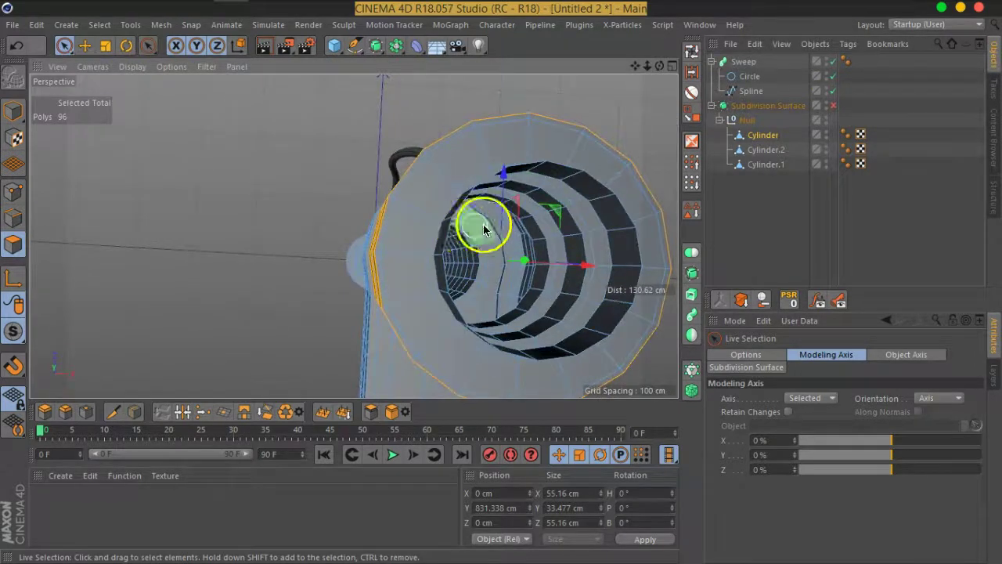
left_click_drag(481, 224, 440, 245, "alt")
scroll(441, 244, "up", 4)
- Select the top ring polygons and give them a very slight Extrude Inner
left_click(409, 192)
left_click(356, 194, "shift")
mouse_move(357, 193)
left_mouse_down("alt")
mouse_move(470, 216)
mouse_move(541, 149)
mouse_move(457, 217)
mouse_move(480, 315)
left_mouse_up("alt")
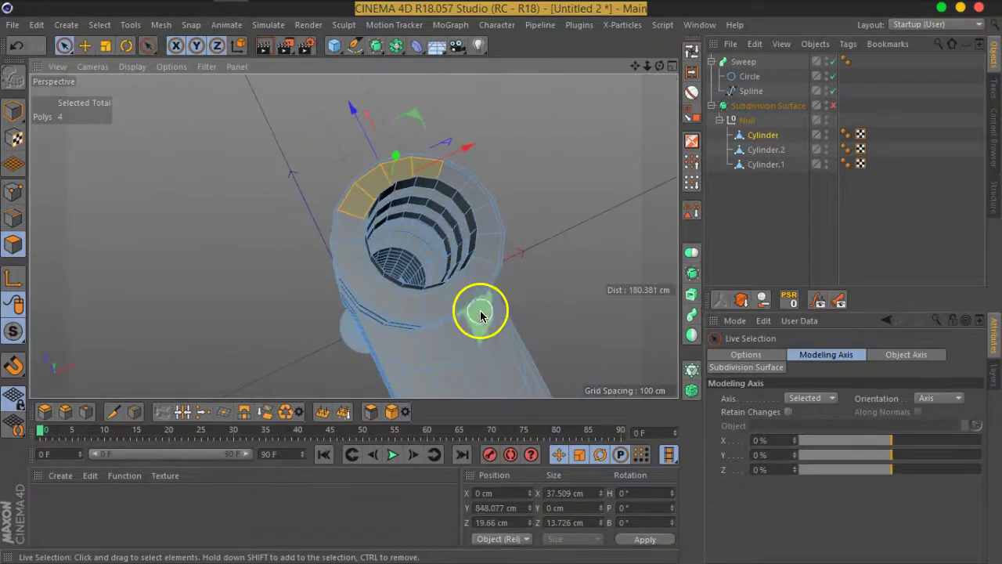
scroll(476, 279, "up", 3)
left_click_drag(476, 280, 426, 317, "shift")
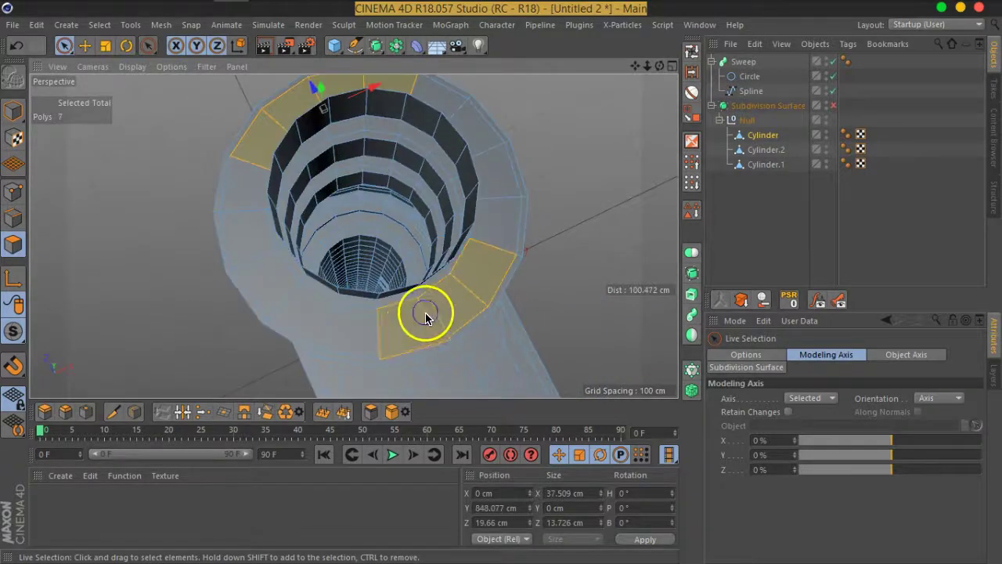
right_click(398, 314)
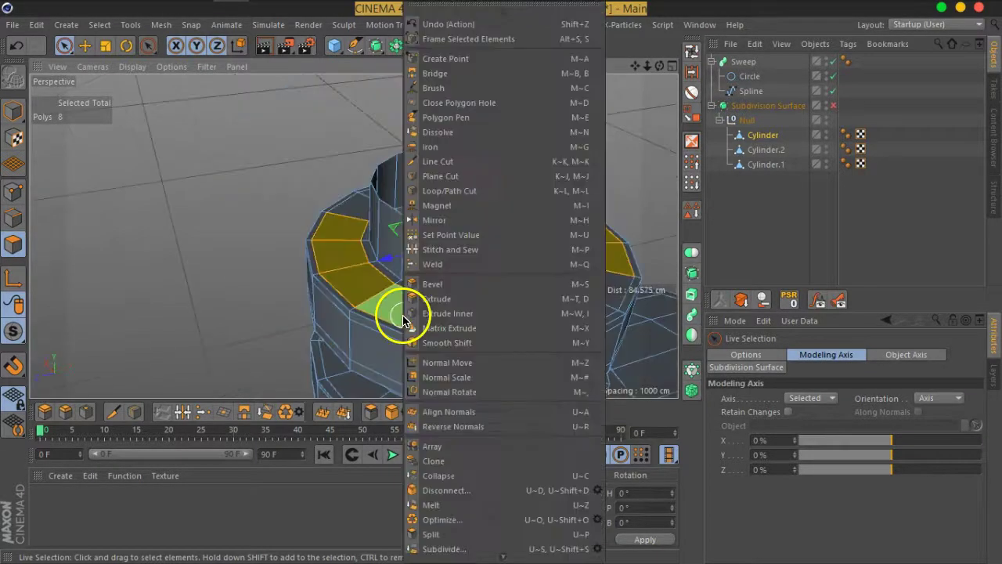
left_click(459, 326)
mouse_move(416, 321)
left_mouse_down()
mouse_move(392, 327)
mouse_move(403, 324)
left_mouse_up()
- Extrude the selected Cylinder.3 polygons upward into tall tabs
left_click(766, 149)
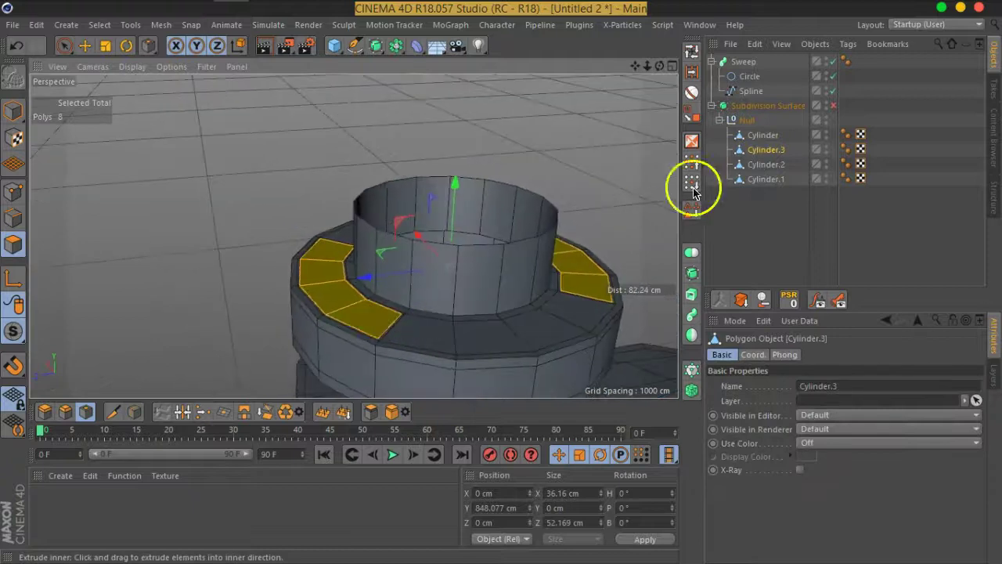
right_click(296, 280)
left_click(302, 288)
mouse_move(296, 297)
left_mouse_down()
mouse_move(962, 224)
mouse_move(627, 227)
left_mouse_up()
mouse_move(548, 235)
left_mouse_down("alt")
mouse_move(592, 237)
mouse_move(824, 127)
left_mouse_up("alt")
- Re-enable Subdivision Surface to preview the tabs smoothed and rounded
left_click(833, 106)
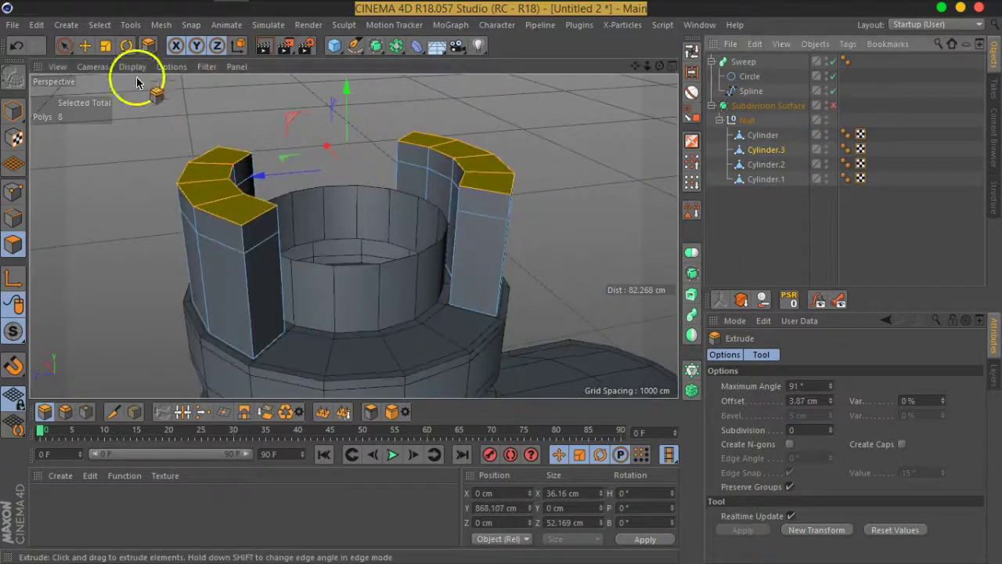
left_click(106, 47)
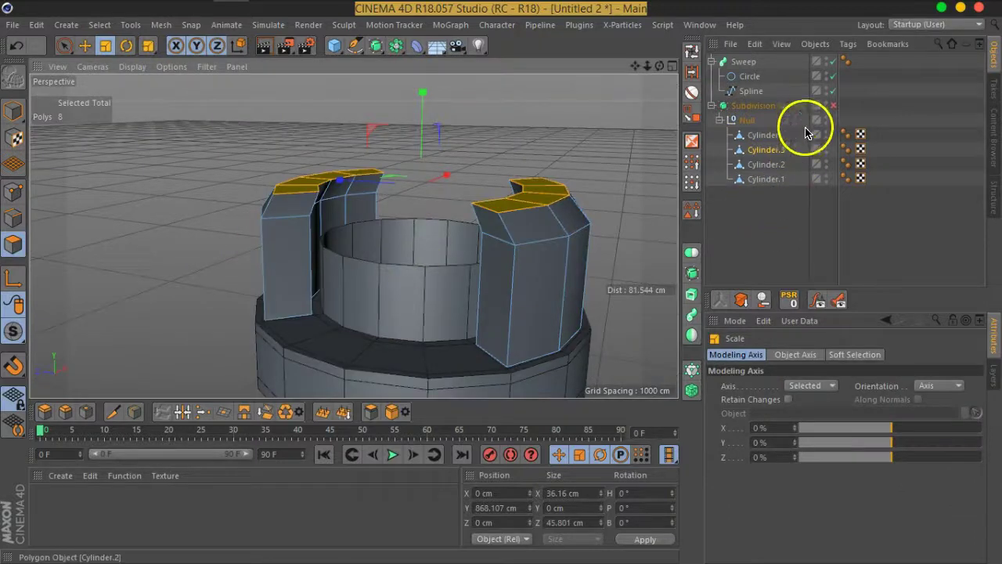
left_click(836, 106)
scroll(645, 212, "down", 5)
left_click_drag(645, 212, 369, 257, "alt")
scroll(447, 246, "up", 3)
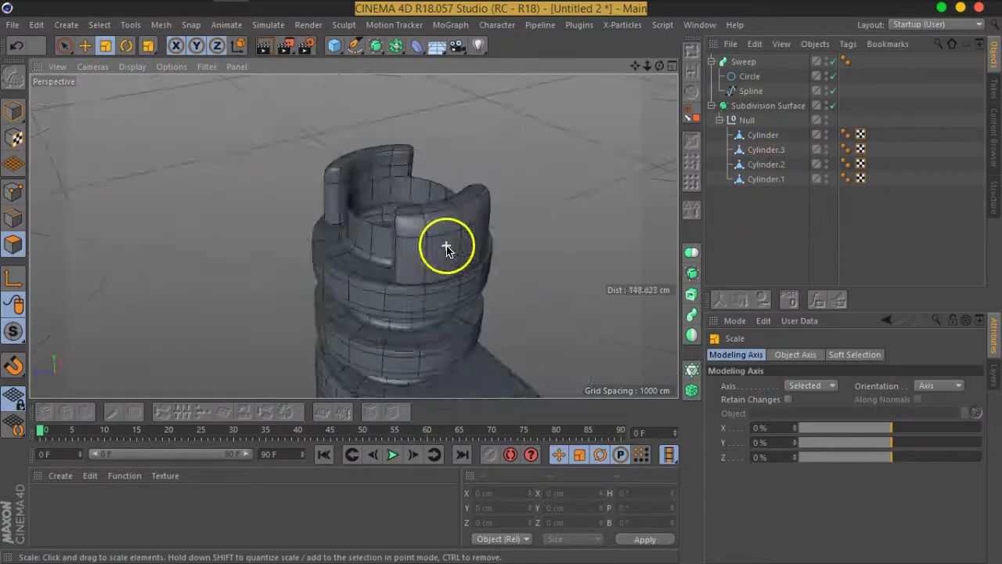
scroll(447, 246, "up", 3)
left_click(748, 138)
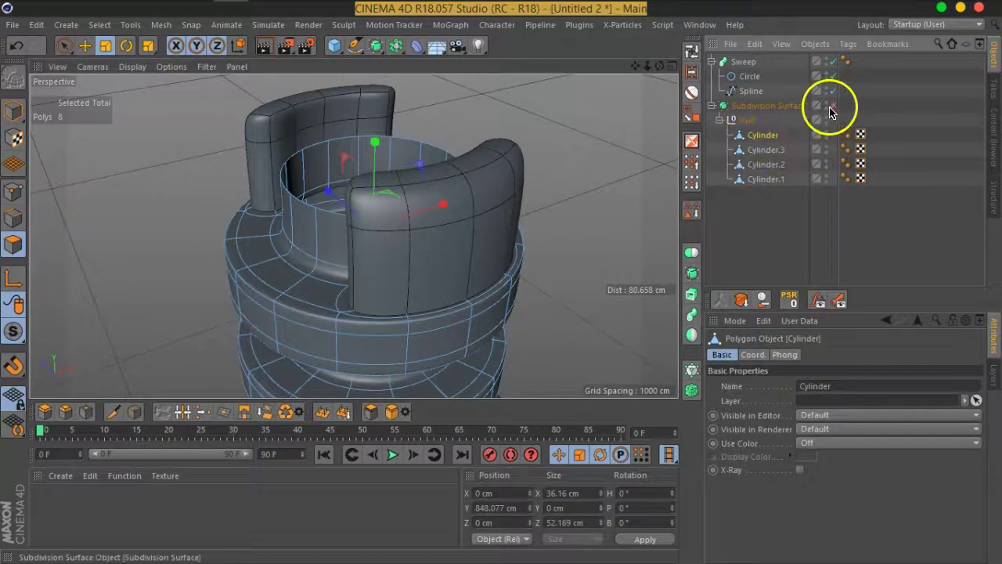
- With smoothing off, add a loop cut around the Cylinder.3 tab
left_click(833, 106)
left_click(766, 150)
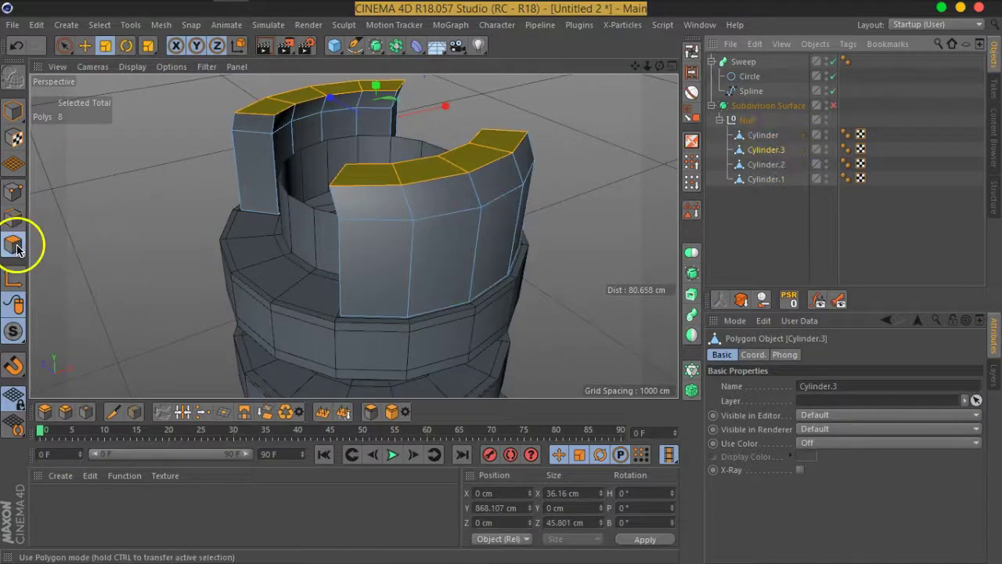
left_click(17, 249)
scroll(476, 264, "up", 3)
left_click(463, 246)
right_click(463, 246)
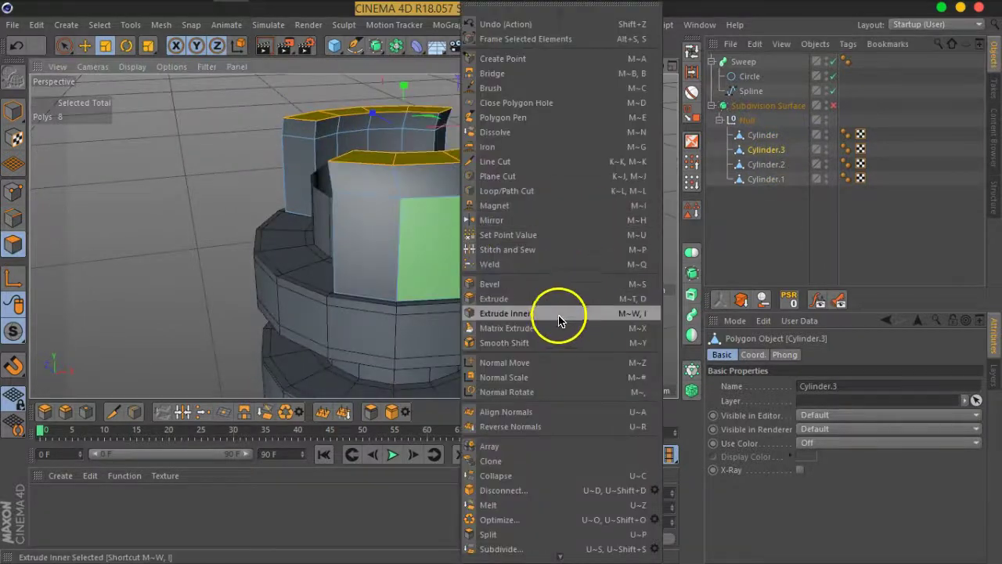
left_click(541, 190)
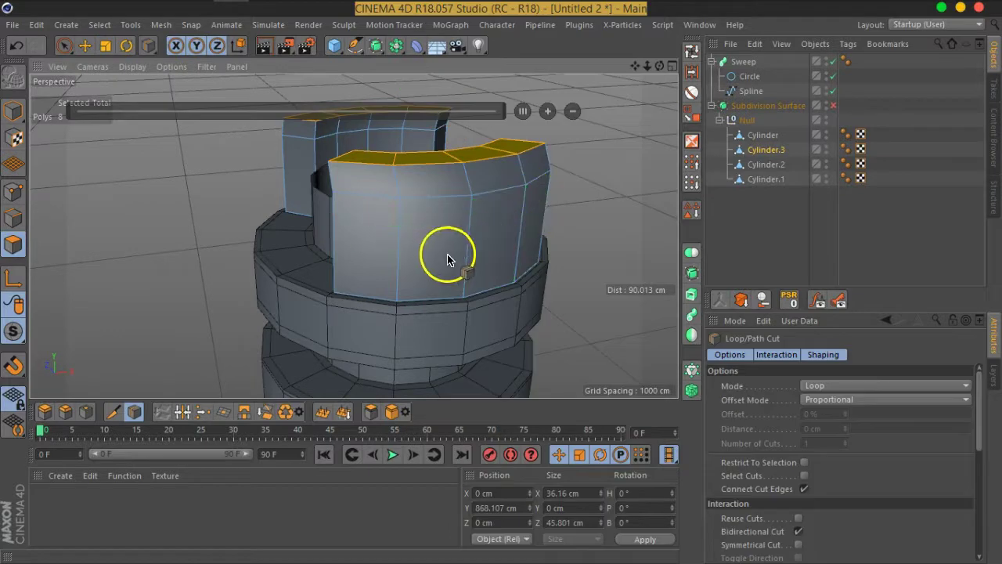
left_click(472, 228)
mouse_move(368, 240)
left_mouse_down("alt")
mouse_move(325, 245)
mouse_move(35, 159)
left_mouse_up("alt")
- Inset the tab's front polygons about 2.2 cm and re-enable smoothing
left_click(62, 47)
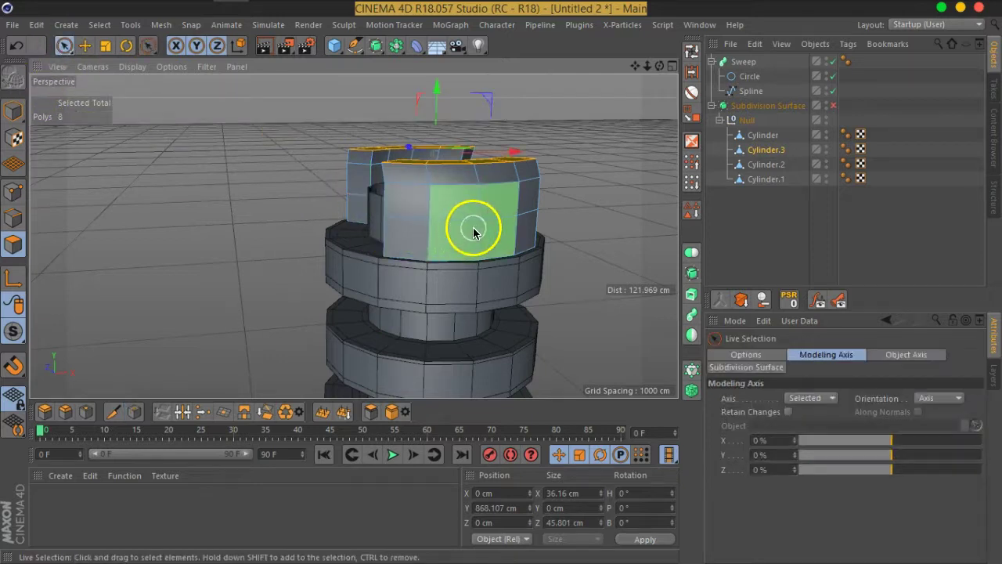
left_click(472, 226)
right_click(472, 226)
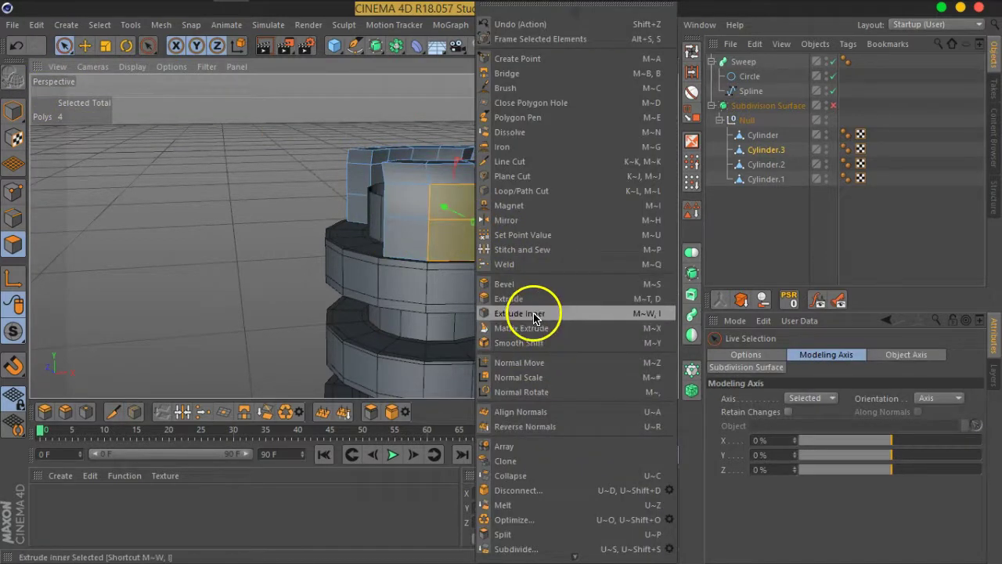
left_click(533, 313)
left_click_drag(546, 296, 459, 290)
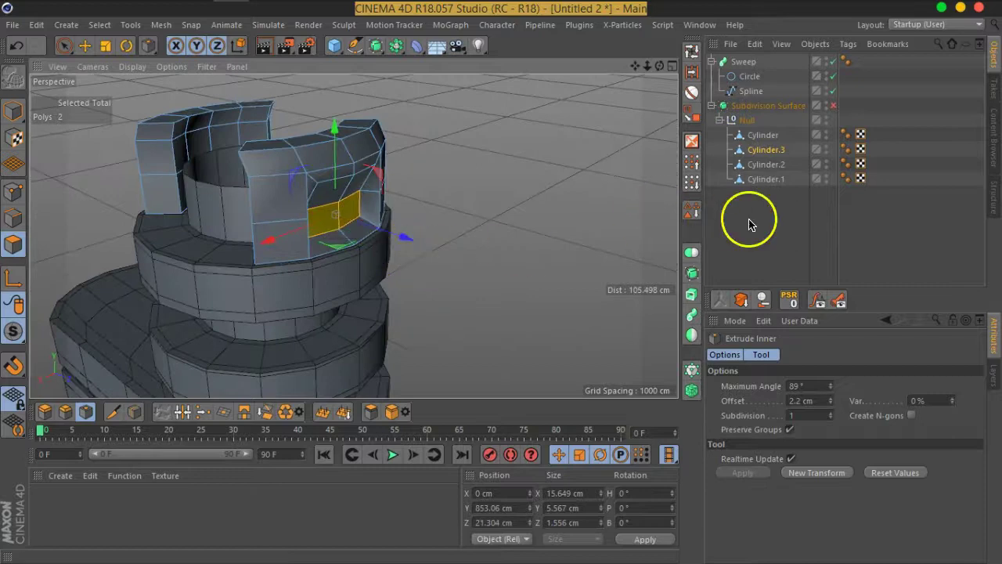
left_click(749, 224)
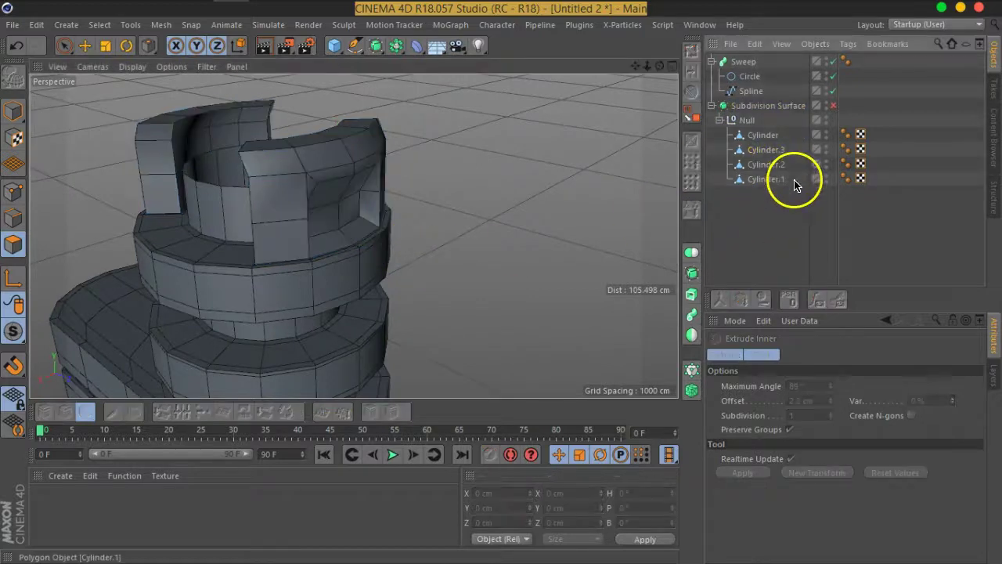
left_click(831, 105)
mouse_move(657, 211)
left_mouse_down("alt")
mouse_move(387, 217)
mouse_move(508, 217)
left_mouse_up("alt")
scroll(490, 195, "up", 4)
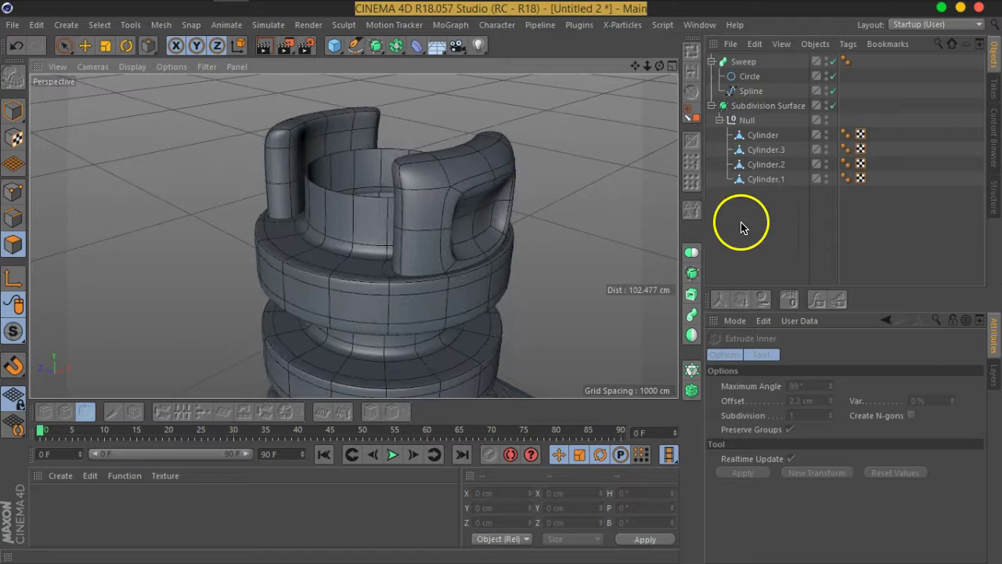
- Collapse the hierarchies and group Sweep and Subdivision Surface under a new null
left_click(711, 63)
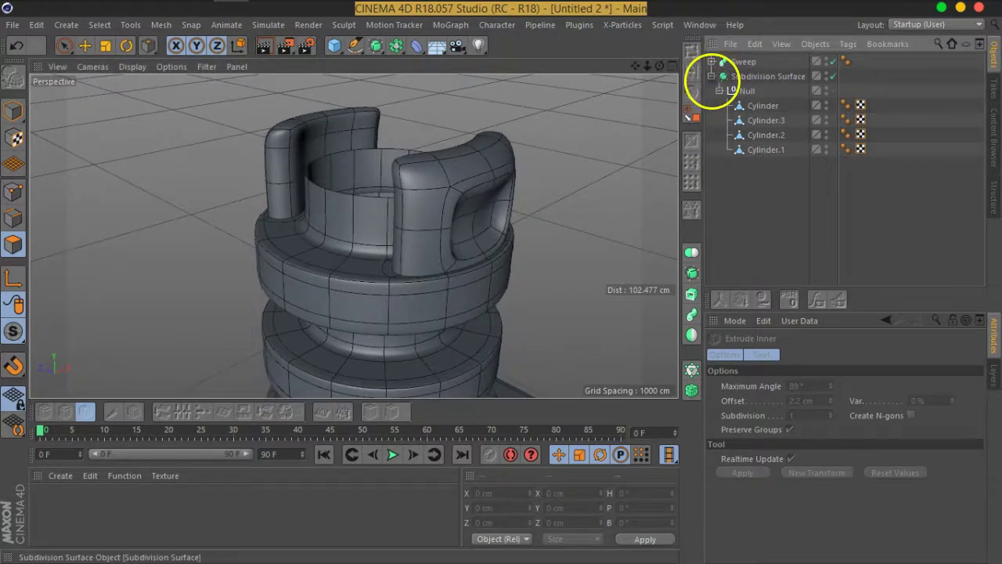
left_click(711, 76)
scroll(347, 291, "down", 8)
scroll(425, 336, "down", 4)
left_click_drag(728, 55, 742, 185)
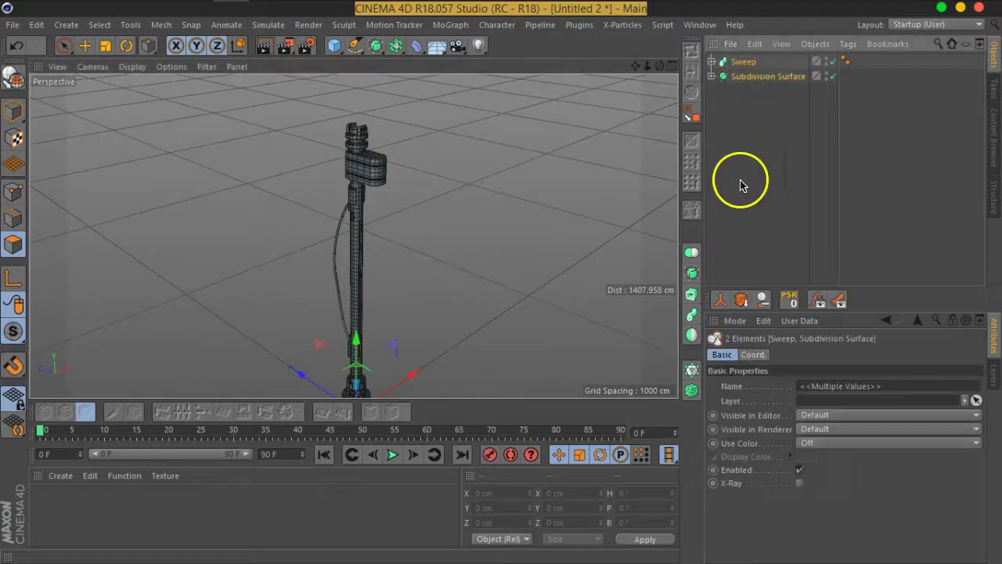
key("alt+g")
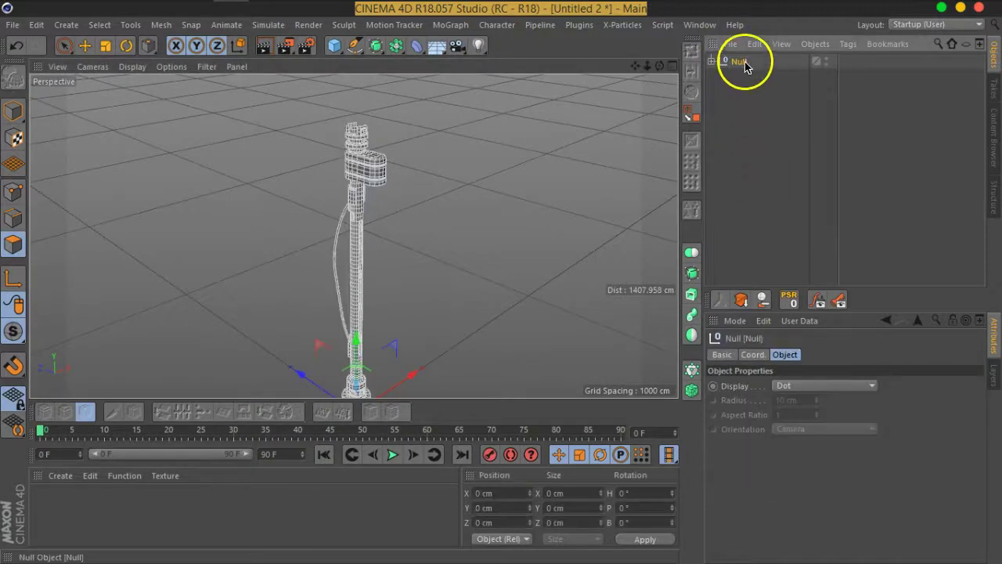
- Rename the new null to 'cable'
double_click(740, 62)
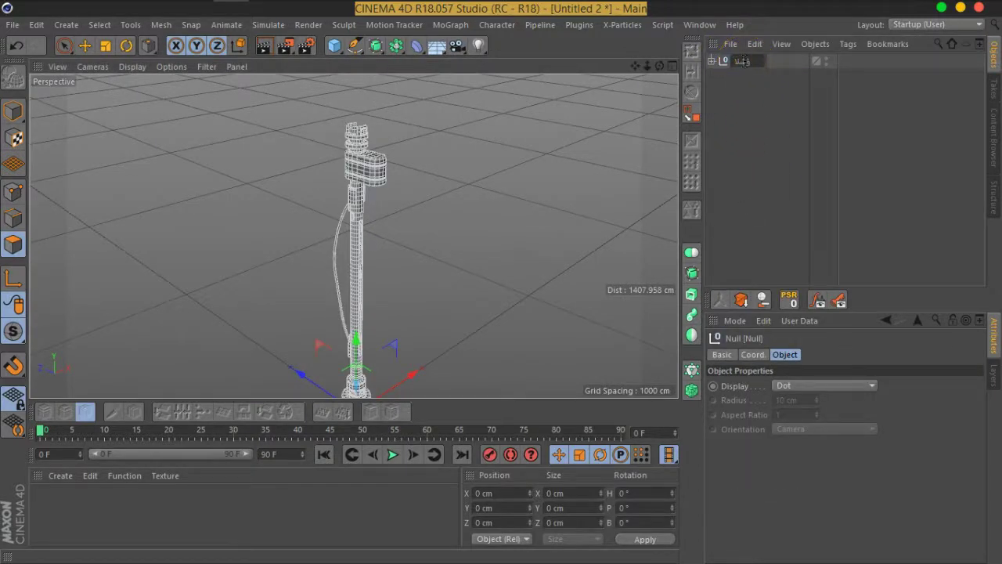
key("Return")
double_click(741, 62)
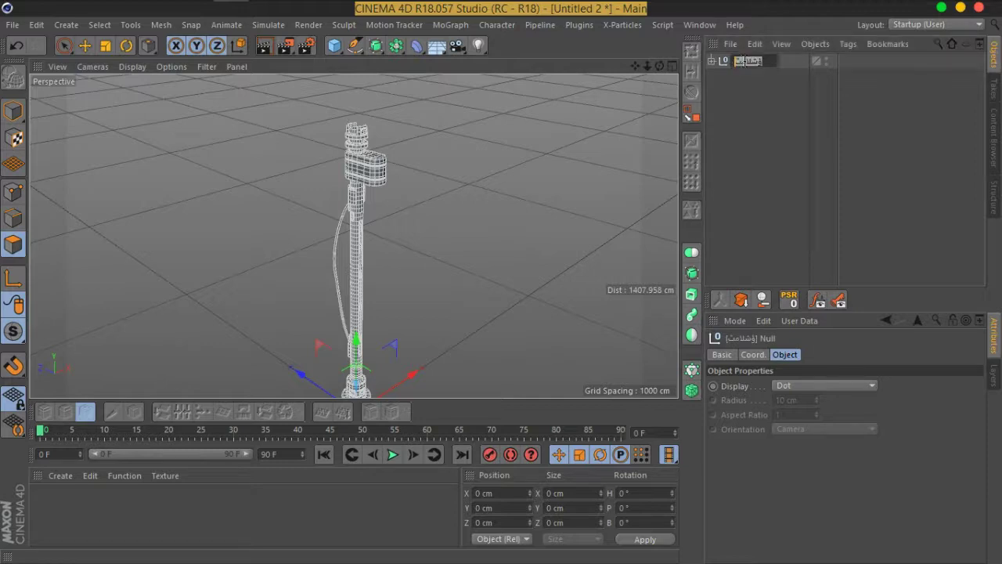
type("cable")
key("Return")
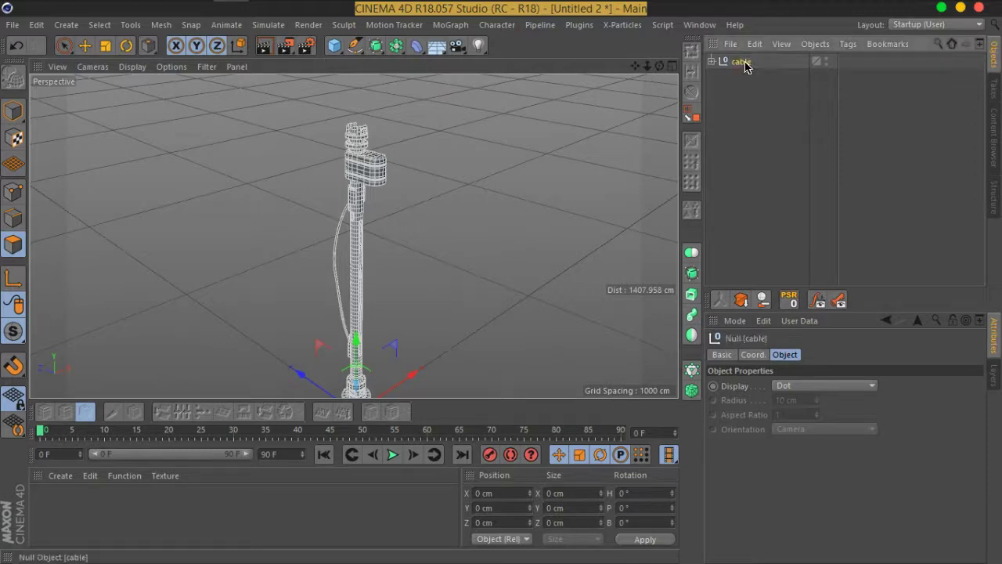
- Copy the cable group via Edit > Copy
left_click(754, 44)
left_click(782, 112)
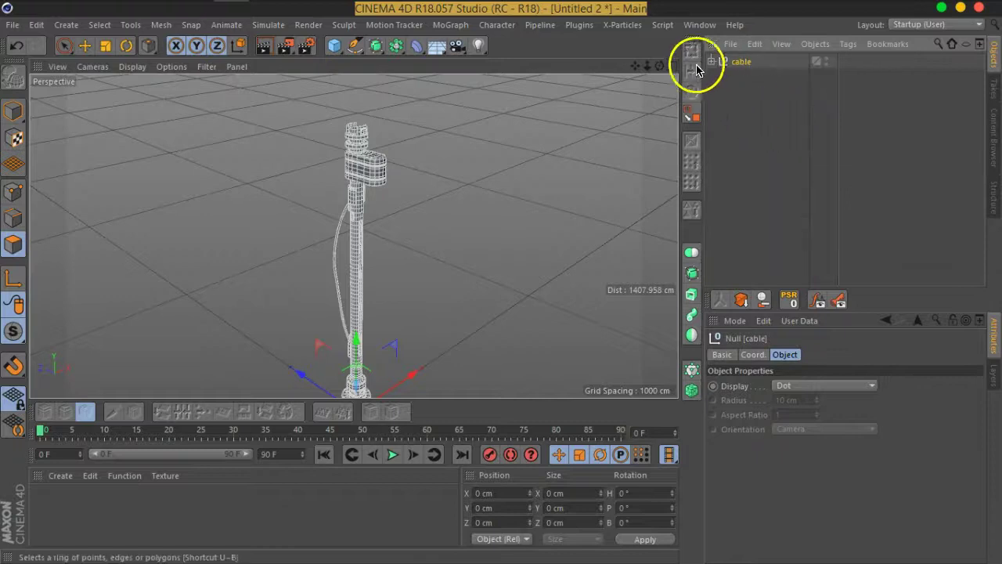
left_click(699, 25)
left_click(716, 371)
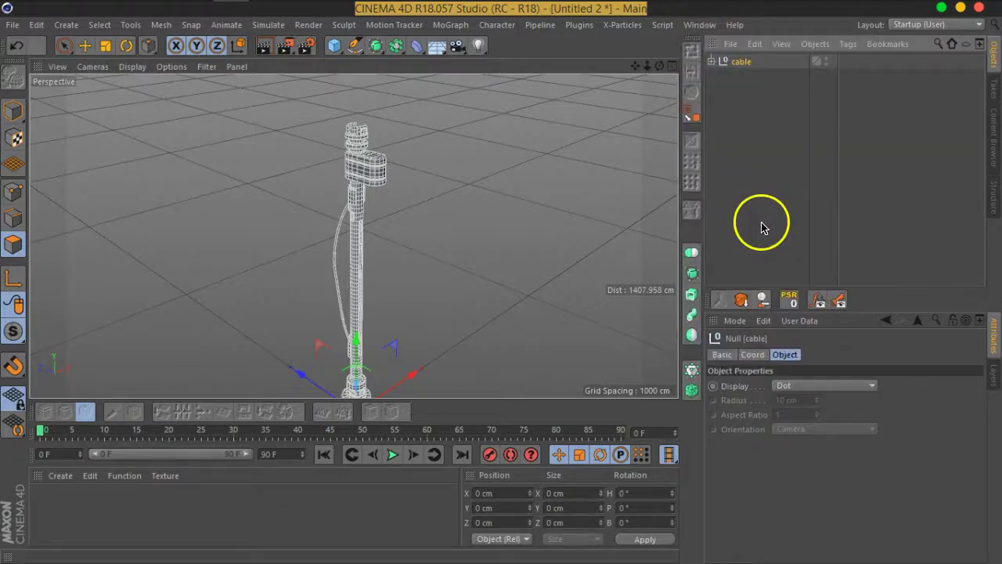
- Paste the cable group into SCIFI.c4d, deselect, and frame it on the base
left_click(707, 30)
left_click(744, 374)
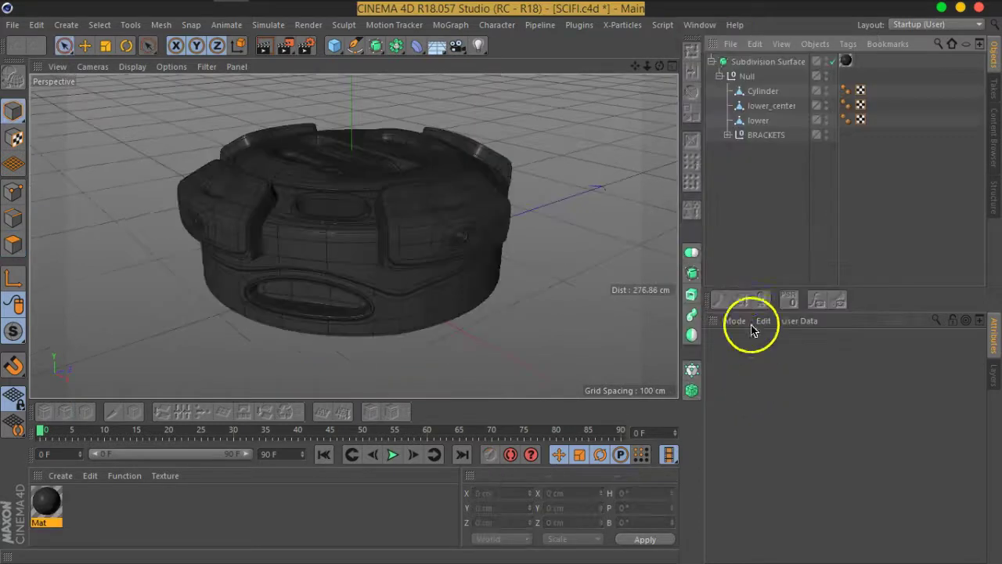
key("ctrl+v")
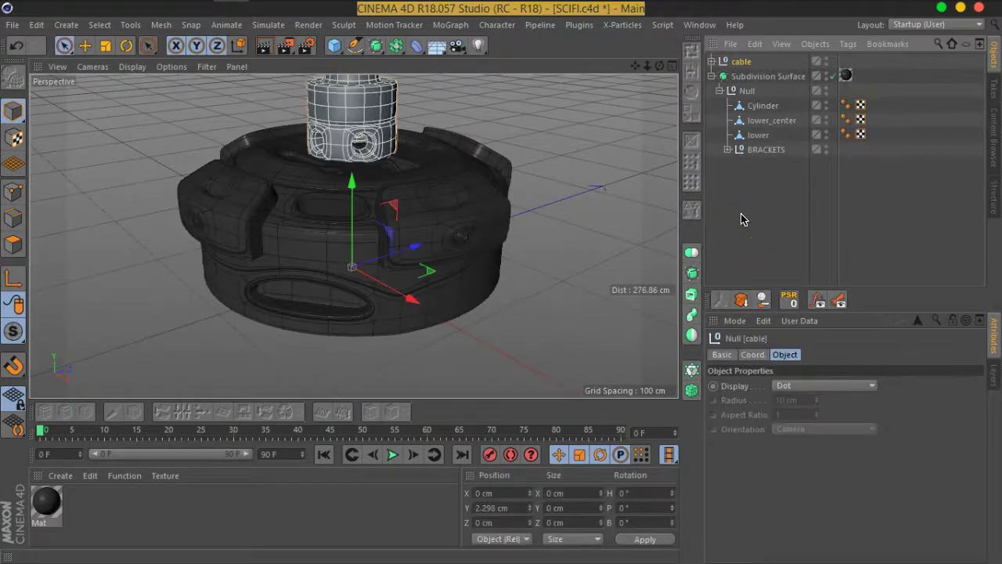
key("ctrl+shift+a")
left_click_drag(416, 188, 405, 246, "alt")
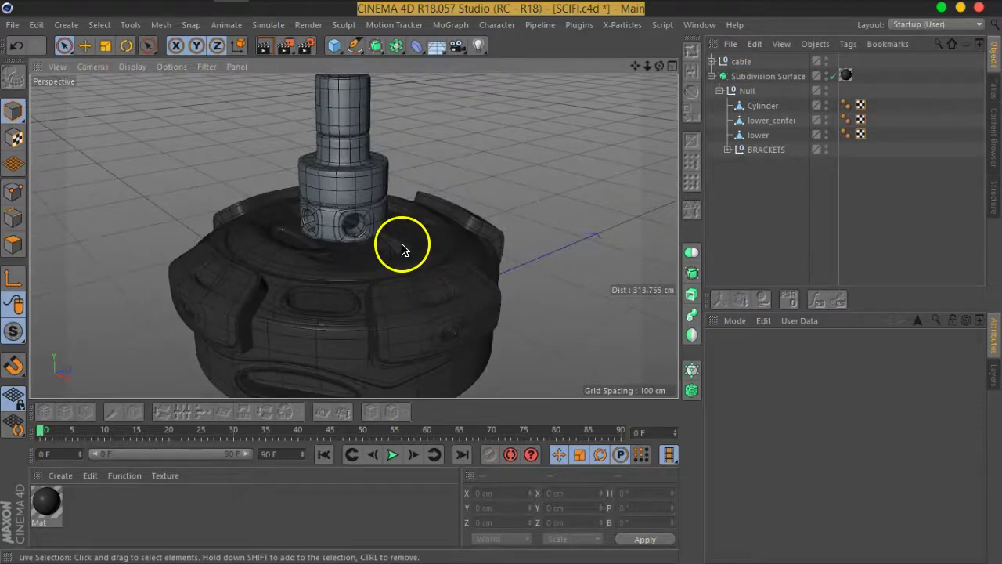
scroll(376, 241, "down", 3)
scroll(407, 210, "down", 2)
scroll(376, 336, "up", 3)
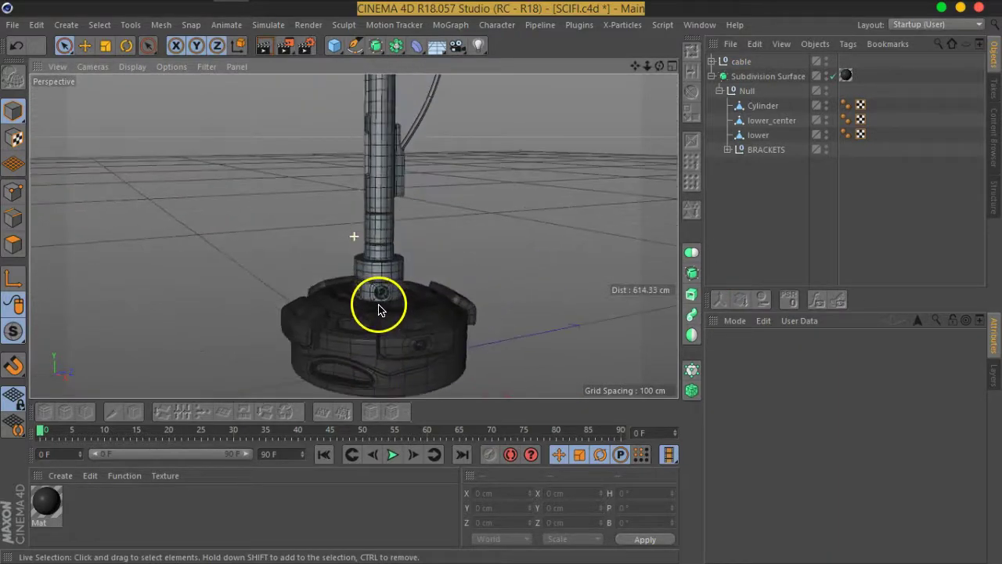
scroll(381, 306, "up", 3)
scroll(380, 278, "up", 2)
- Scale the cable group to about 95% and move it to Y 53 cm, Z -154 cm
left_click(732, 61)
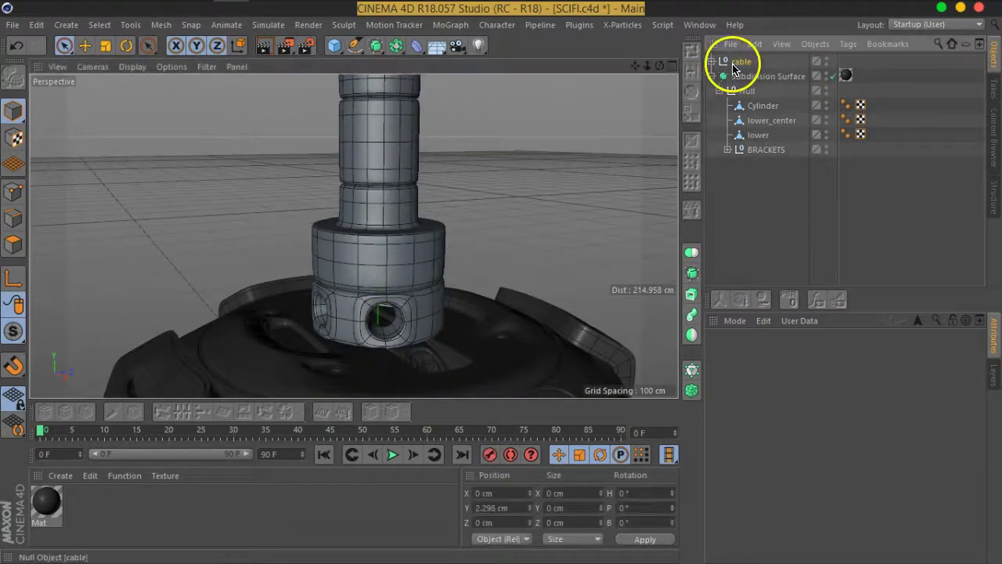
left_click(105, 49)
scroll(524, 217, "down", 2)
scroll(524, 175, "down", 2)
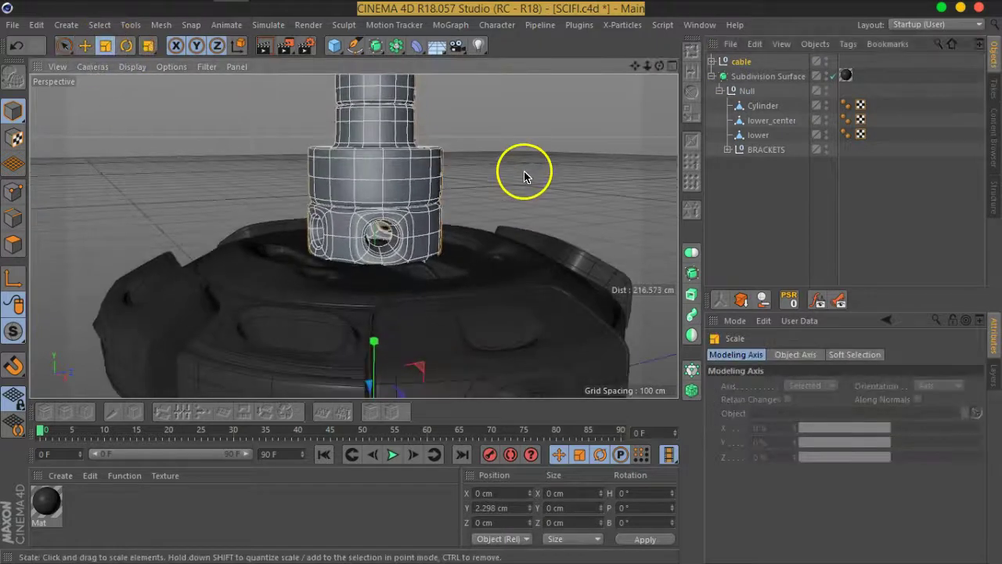
scroll(524, 173, "down", 3)
scroll(484, 236, "down", 1)
left_click_drag(484, 237, 409, 259, "alt")
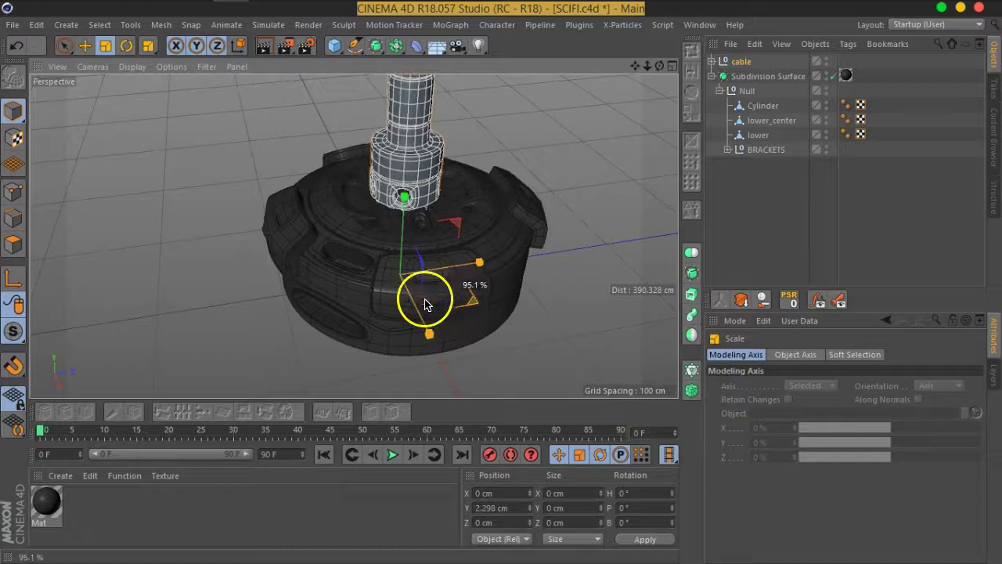
key("e")
scroll(201, 280, "down", 3)
left_click_drag(201, 279, 335, 298)
left_click_drag(239, 281, 332, 275, "alt")
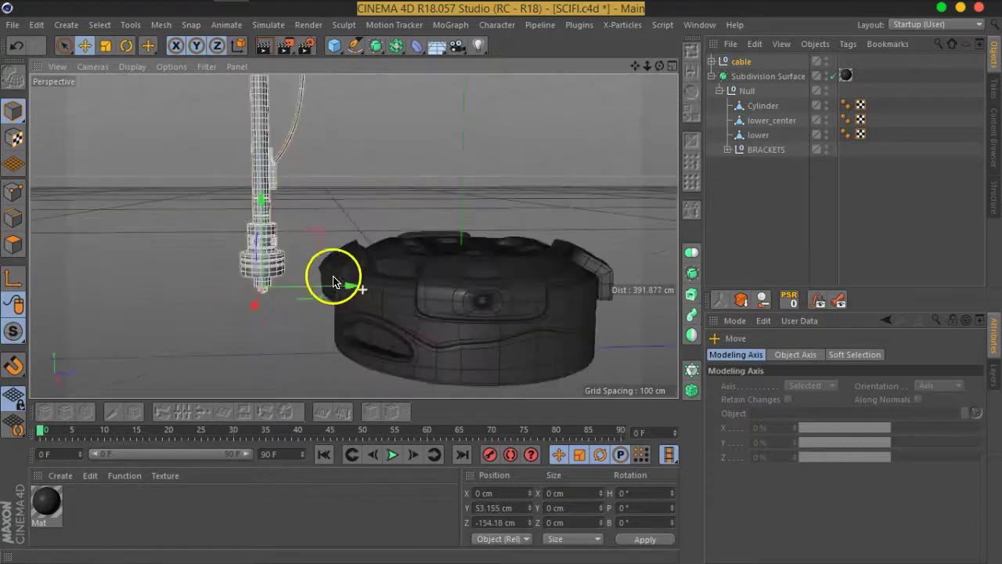
- Orbit around the base to check the connector, then show the four-view layout
scroll(331, 272, "up", 3)
scroll(306, 249, "up", 3)
scroll(398, 230, "down", 2)
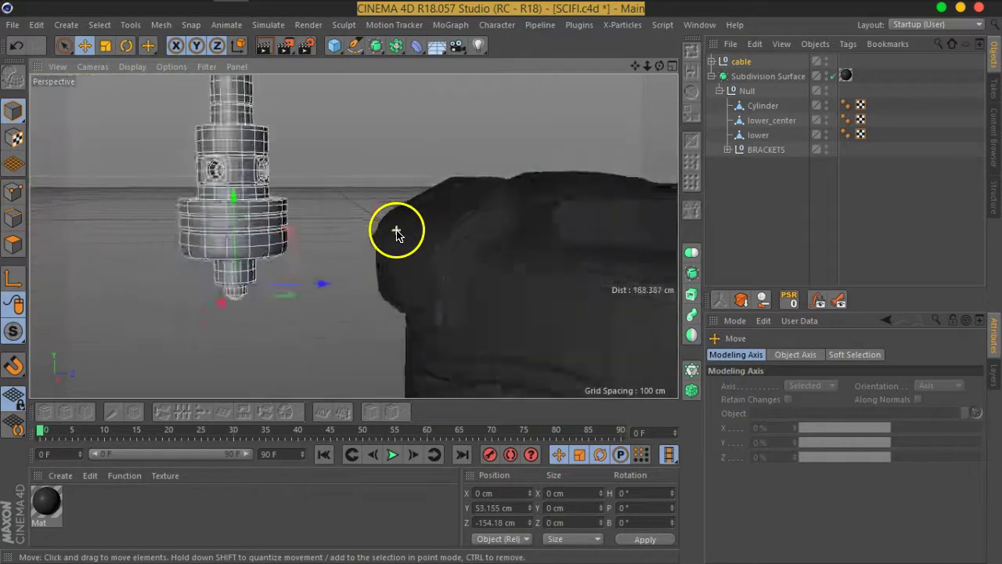
scroll(410, 268, "down", 3)
scroll(432, 282, "down", 2)
left_click_drag(423, 253, 554, 221, "alt")
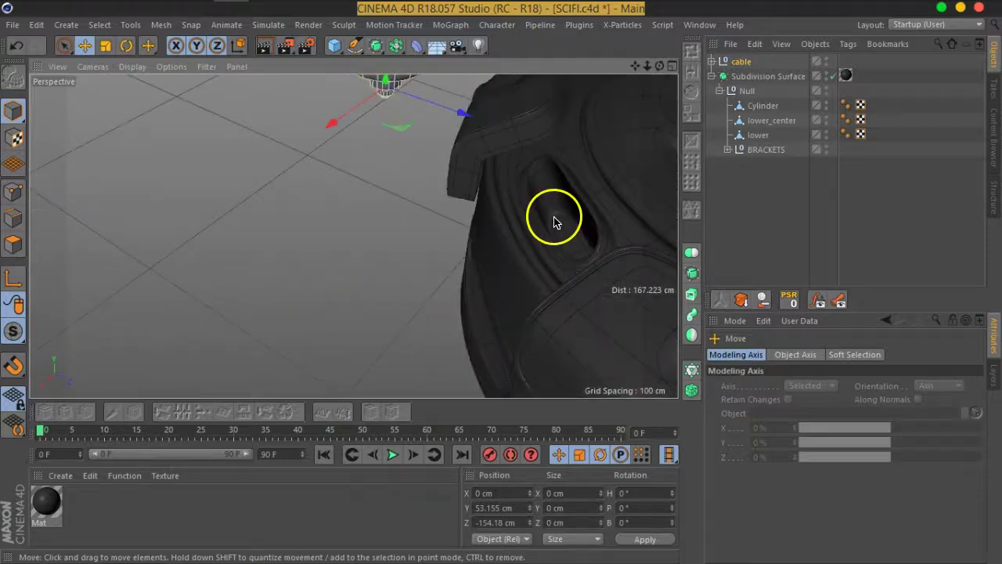
mouse_move(209, 270)
left_mouse_down("alt")
mouse_move(380, 279)
mouse_move(522, 324)
mouse_move(381, 257)
mouse_move(577, 213)
mouse_move(483, 208)
left_mouse_up("alt")
left_click(671, 65)
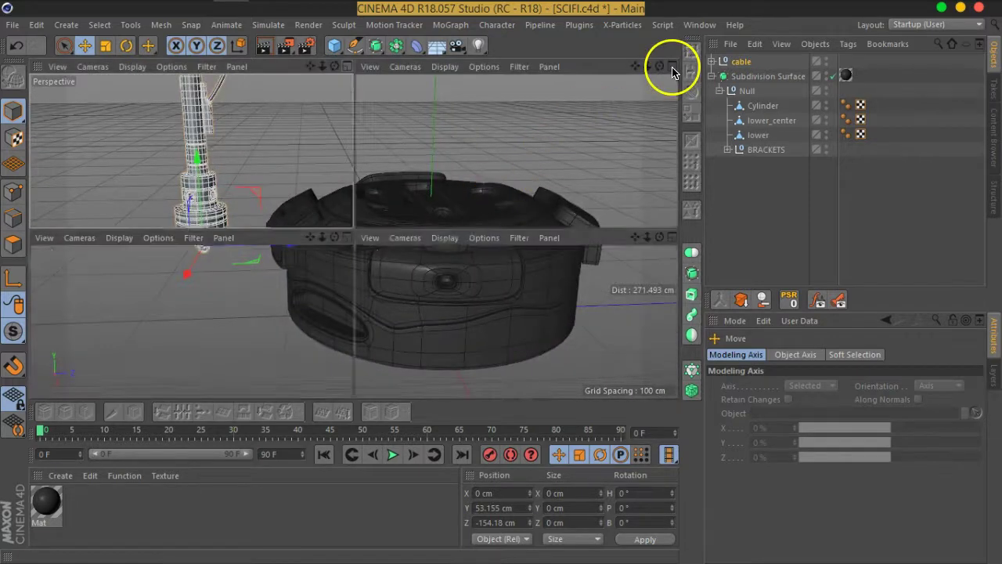
- In the enlarged Right view, draw four spline points from the base's edge out to the left
left_click(345, 238)
scroll(342, 217, "up", 5)
middle_click_drag(263, 192, 368, 216, "alt")
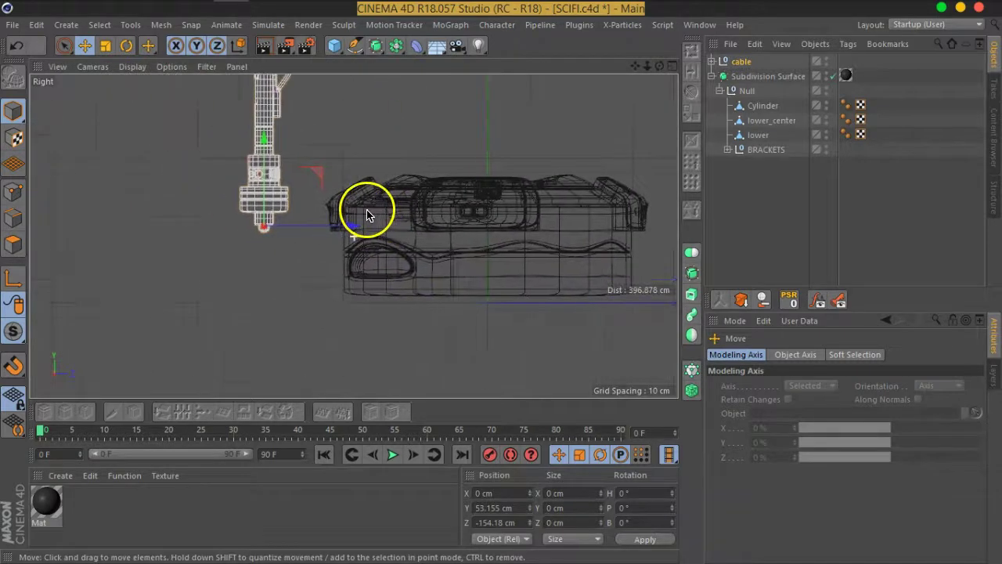
left_click(355, 45)
middle_click_drag(536, 267, 583, 264, "alt")
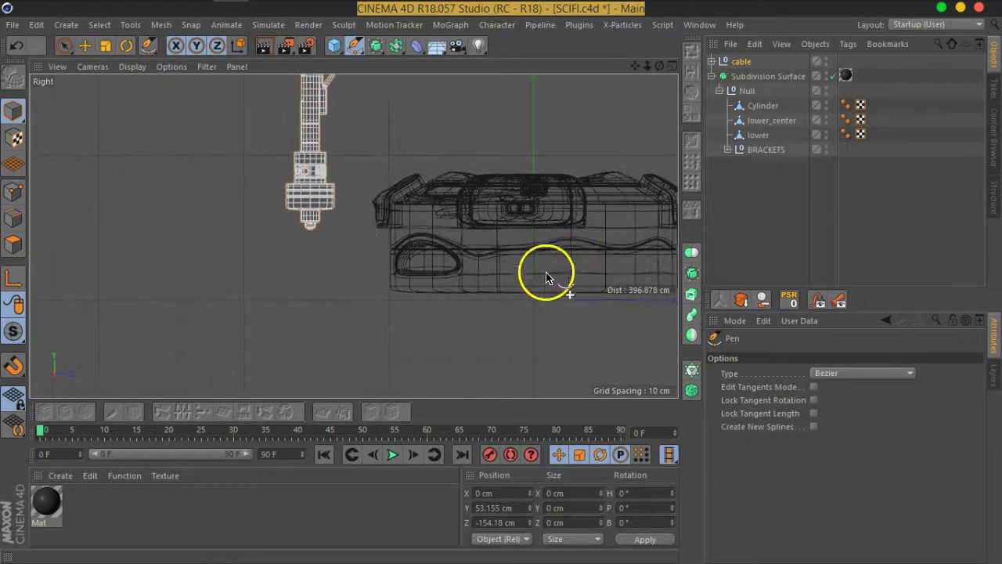
left_click(448, 194)
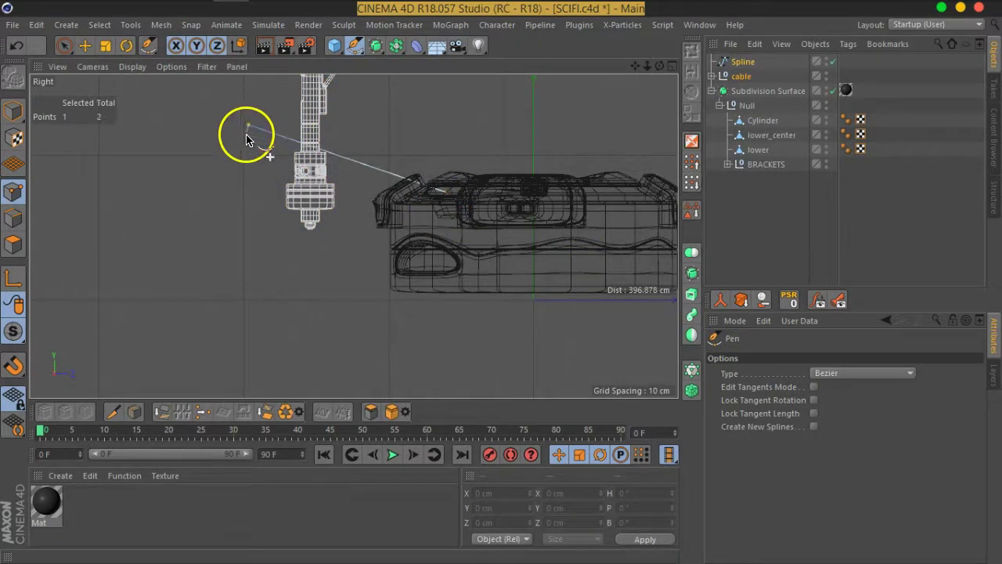
middle_click_drag(248, 140, 447, 145, "alt")
left_click(285, 306)
left_click(178, 178)
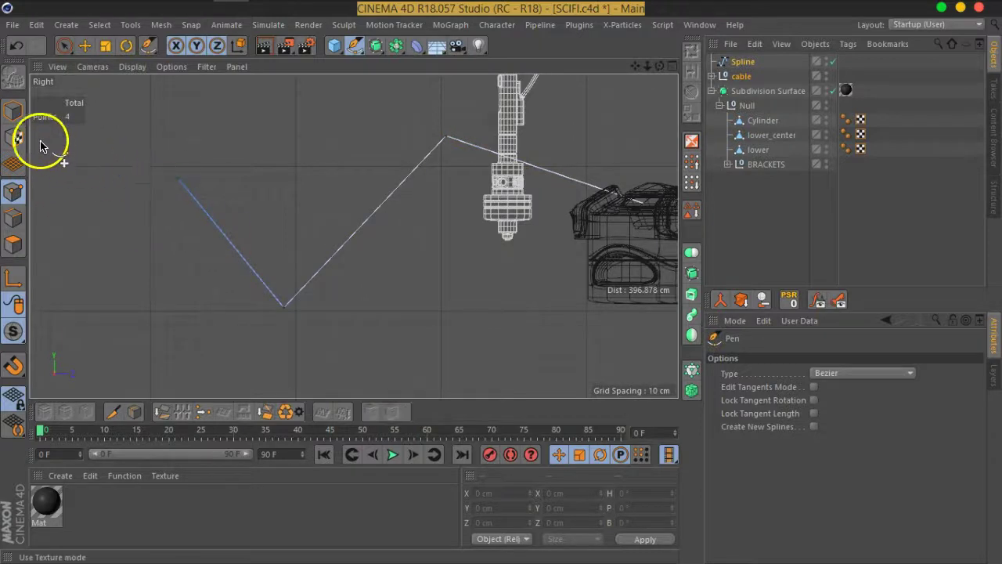
- Give the spline Soft Interpolation and reposition its left end point
key("ctrl+a")
right_click(286, 262)
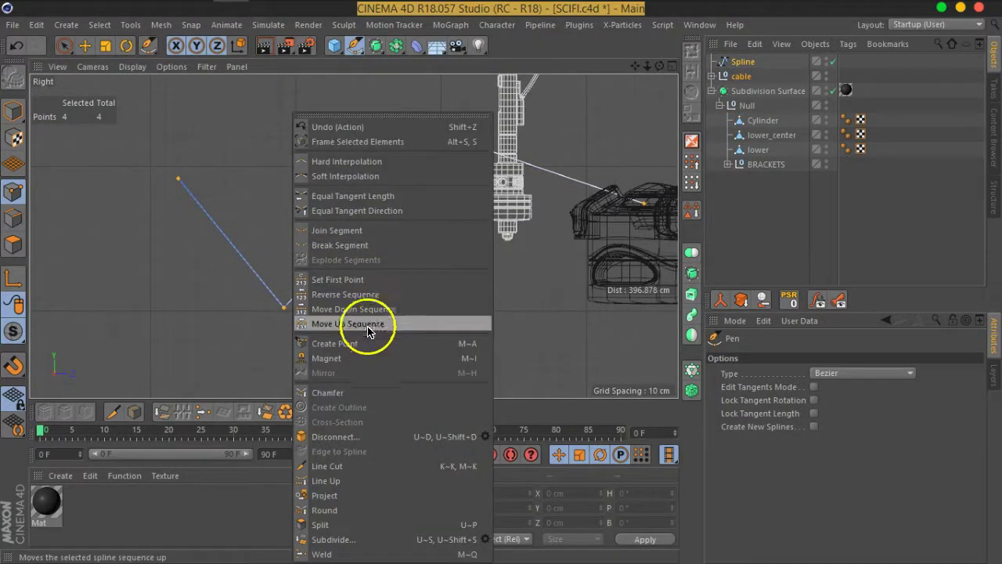
left_click(336, 177)
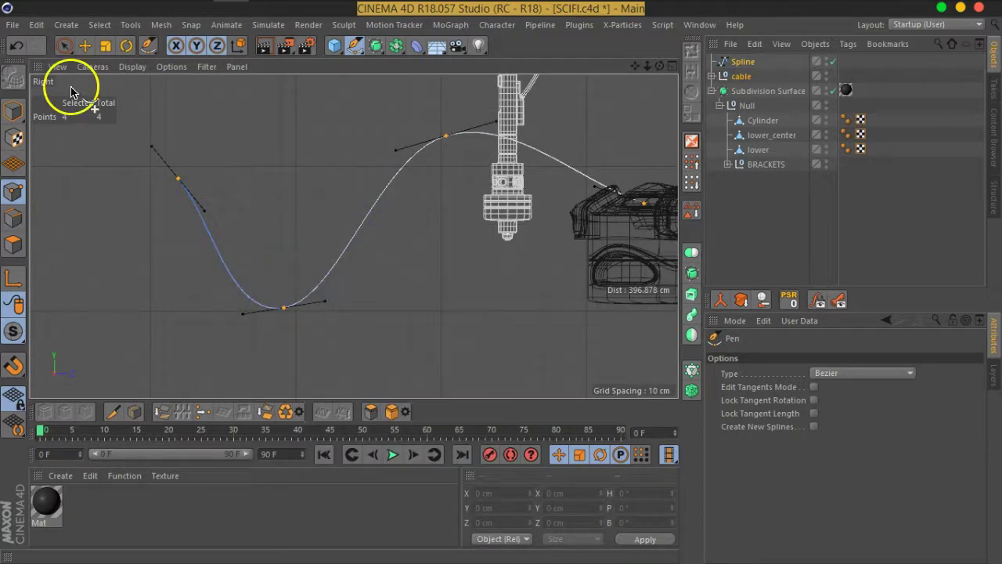
left_click(85, 46)
left_click(190, 217)
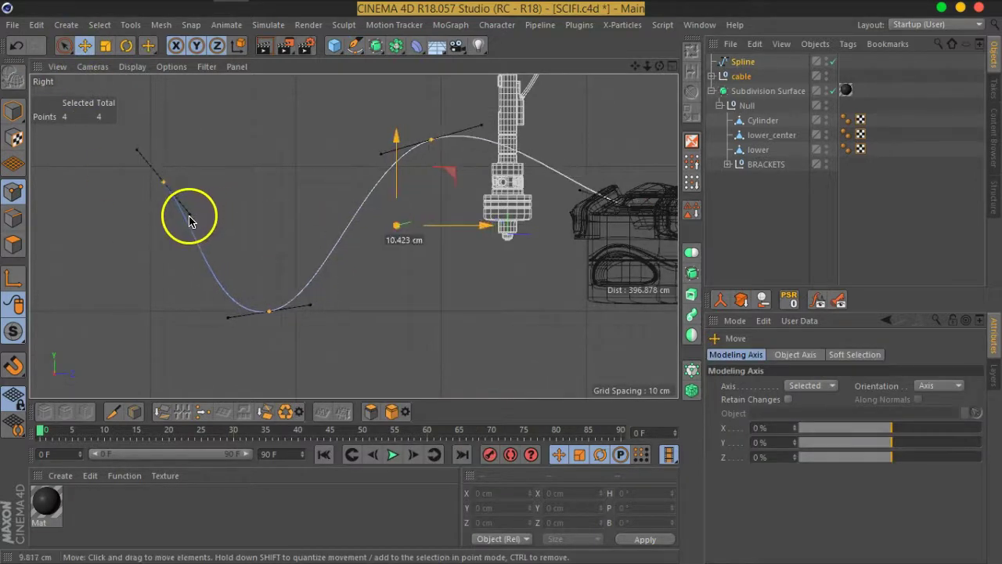
left_click_drag(201, 208, 194, 220)
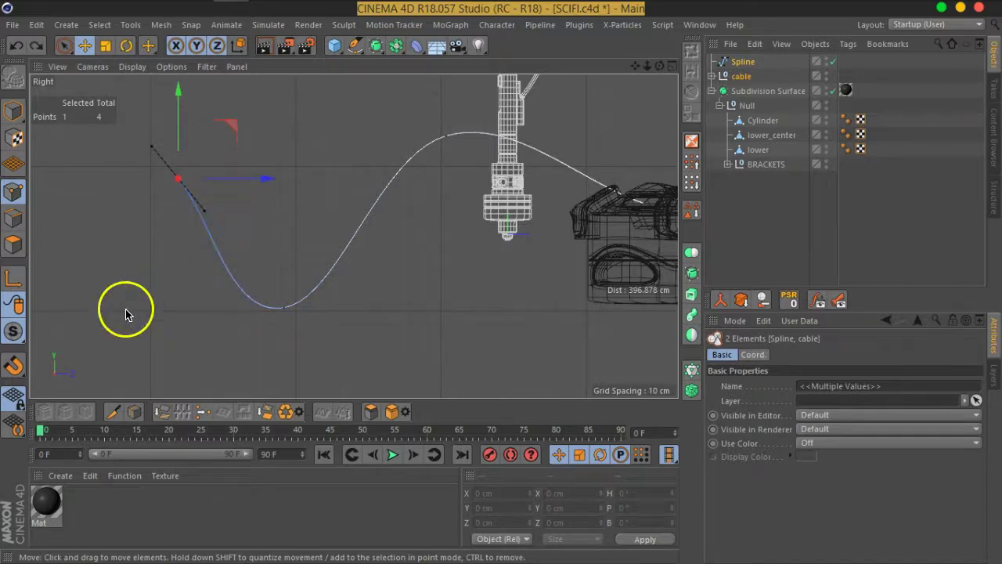
left_click(287, 310)
left_click(445, 137)
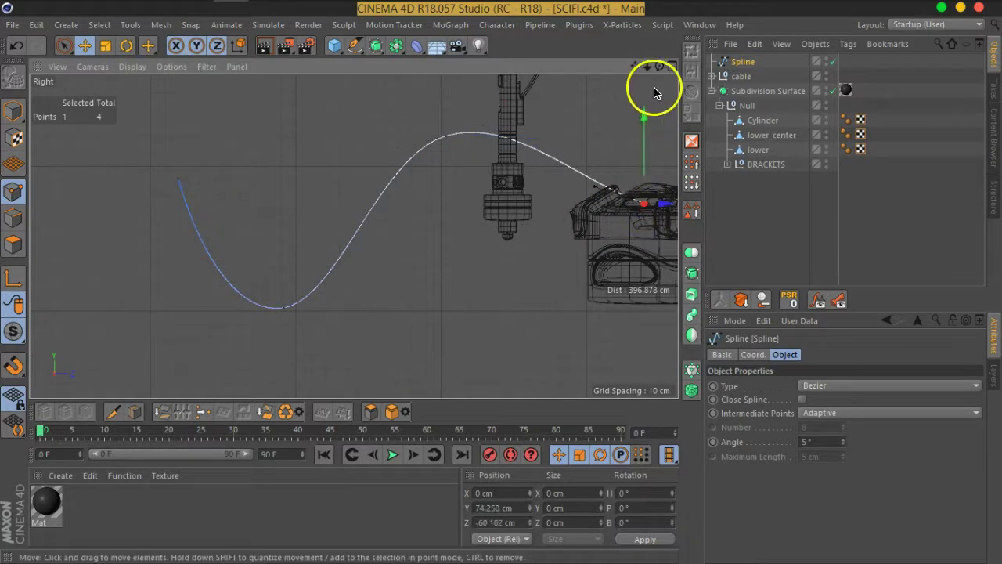
- In the Perspective view, adjust the height of the spline point meeting the base
left_click(671, 65)
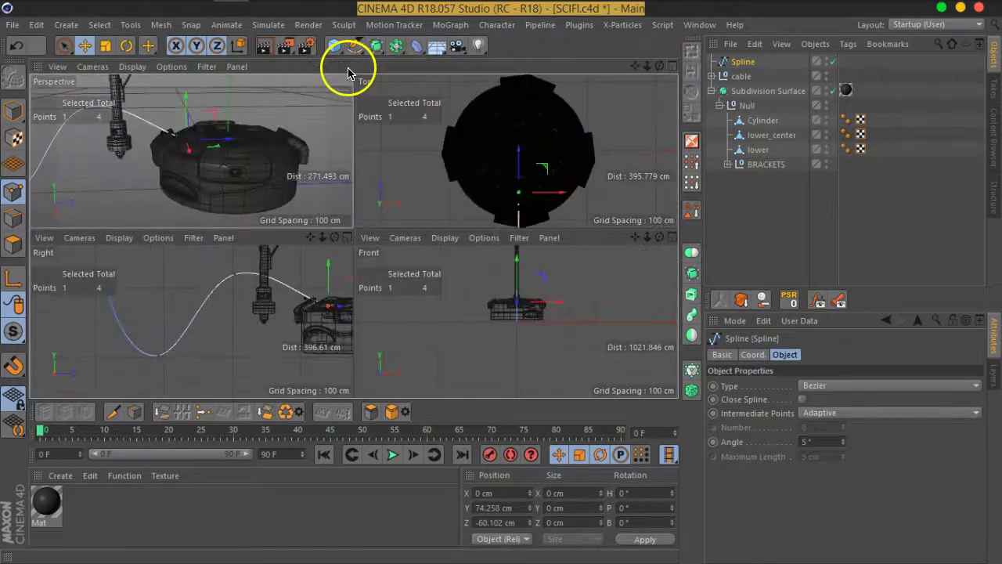
left_click(346, 66)
scroll(462, 239, "up", 5)
mouse_move(390, 161)
left_mouse_down("alt")
mouse_move(224, 325)
mouse_move(370, 301)
mouse_move(321, 275)
left_mouse_up("alt")
scroll(224, 324, "down", 3)
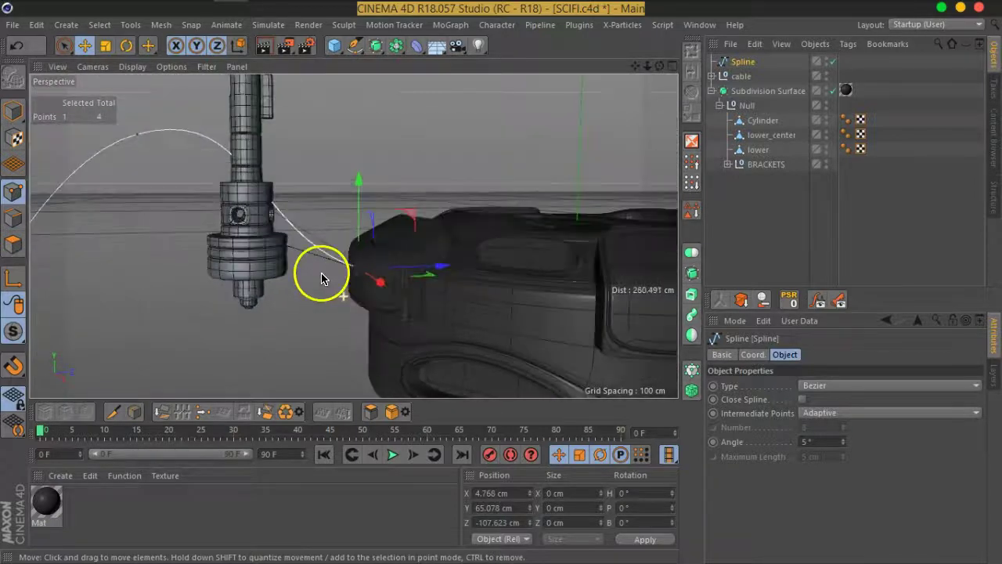
left_click_drag(363, 202, 363, 205)
mouse_move(230, 224)
left_mouse_down("alt")
mouse_move(190, 262)
mouse_move(485, 241)
left_mouse_up("alt")
left_click_drag(250, 283, 415, 264, "alt")
- Collapse the Subdivision Surface group and clear the selection
left_click(745, 195)
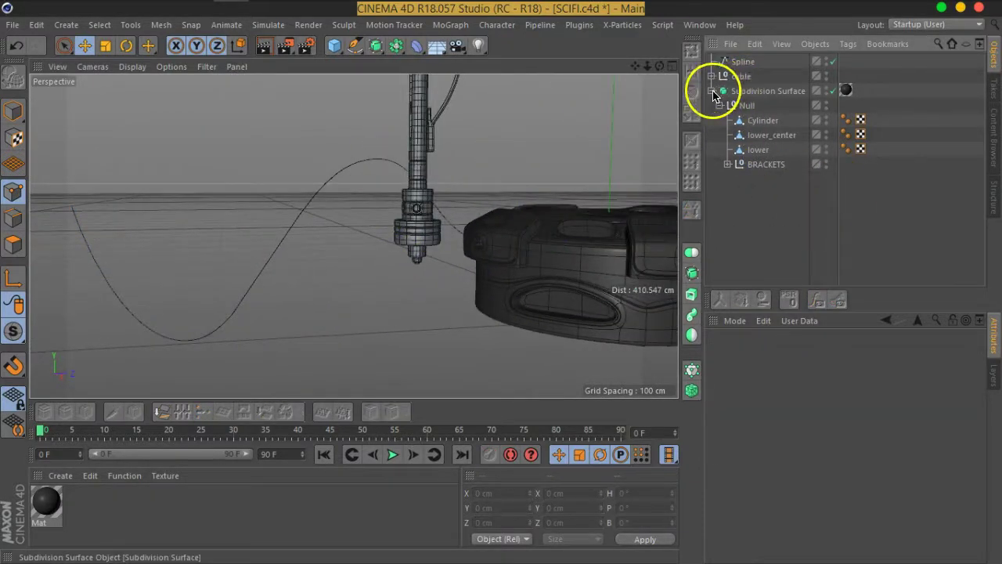
left_click(713, 92)
left_click(740, 77)
left_click(738, 174)
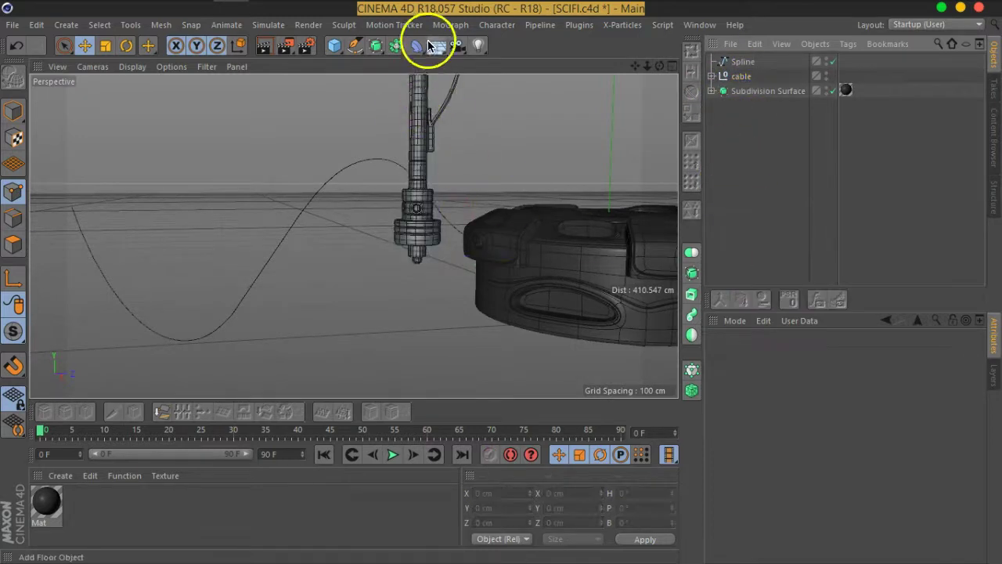
- Add a Spline Wrap deformer and place the cable group directly below it
left_click(428, 47)
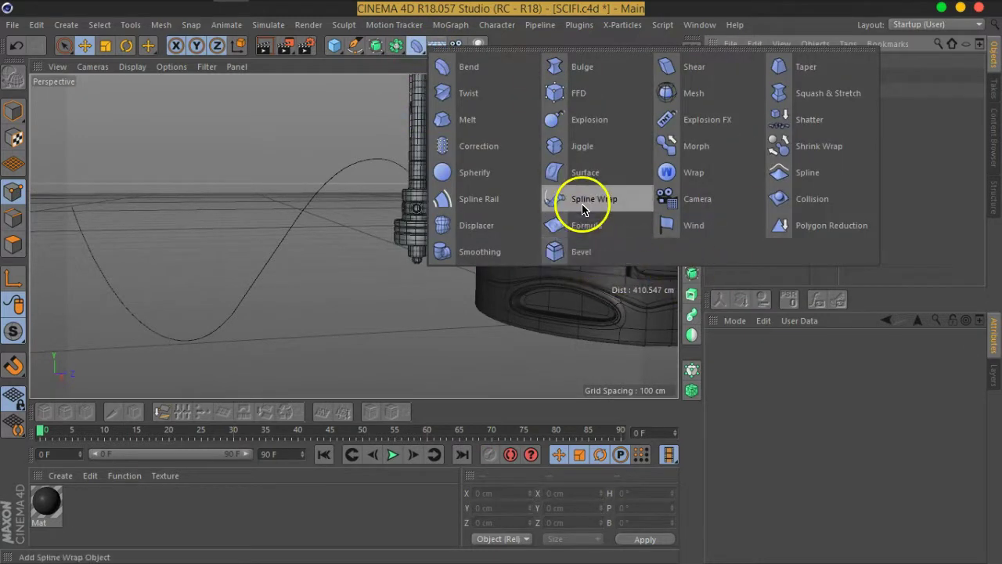
left_click(582, 201)
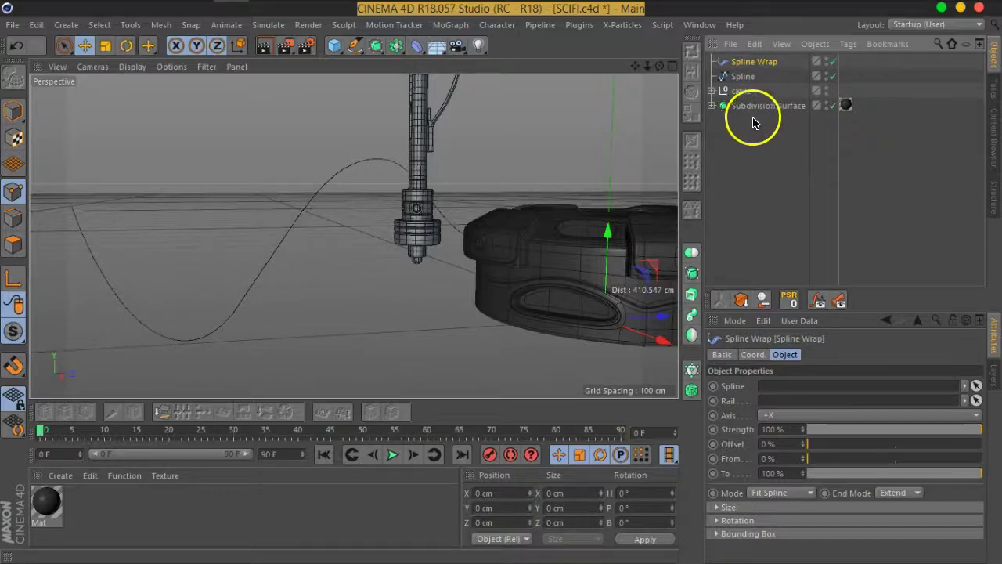
left_click(748, 76)
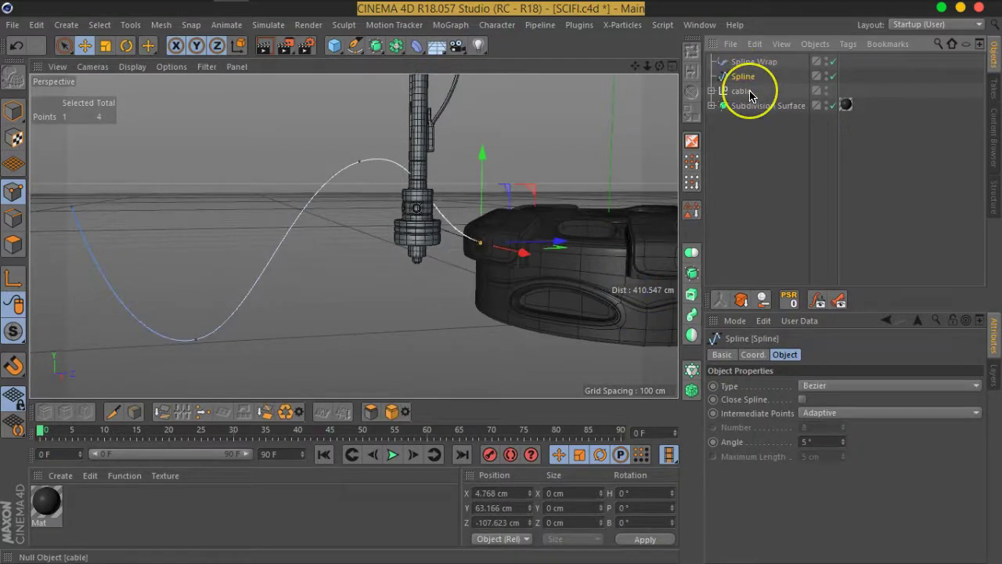
left_click(749, 92)
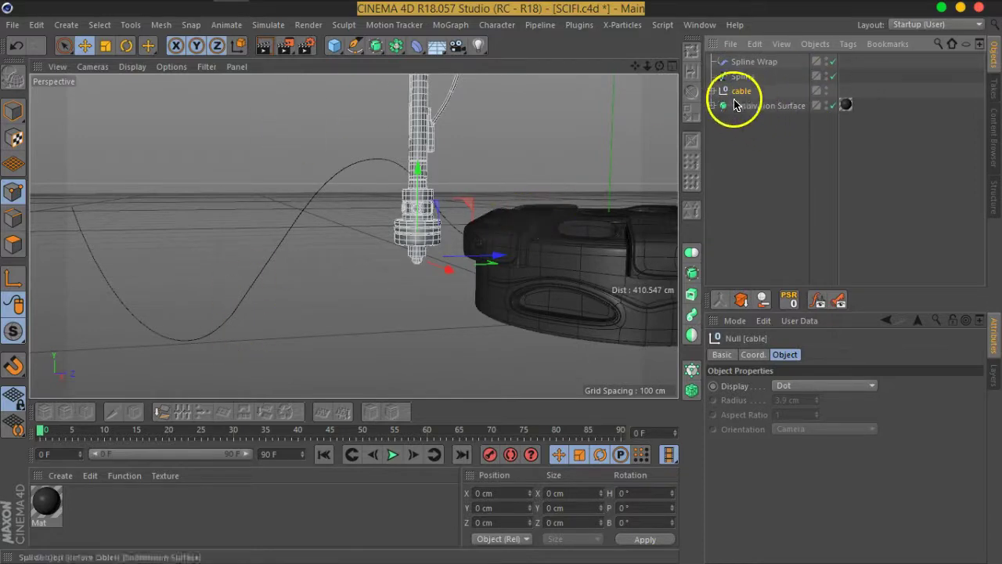
left_click(710, 91)
left_click(711, 90)
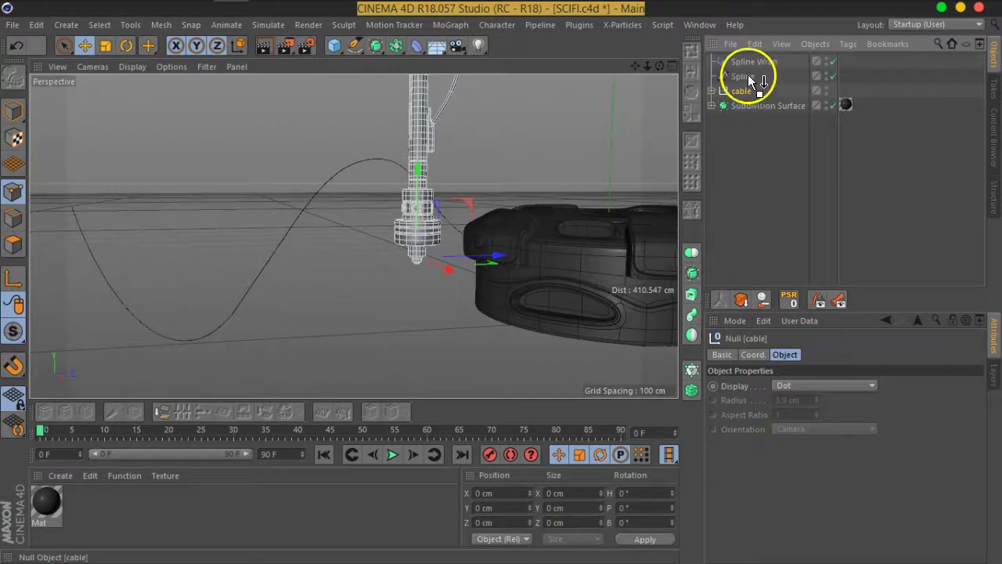
left_click_drag(751, 81, 750, 79)
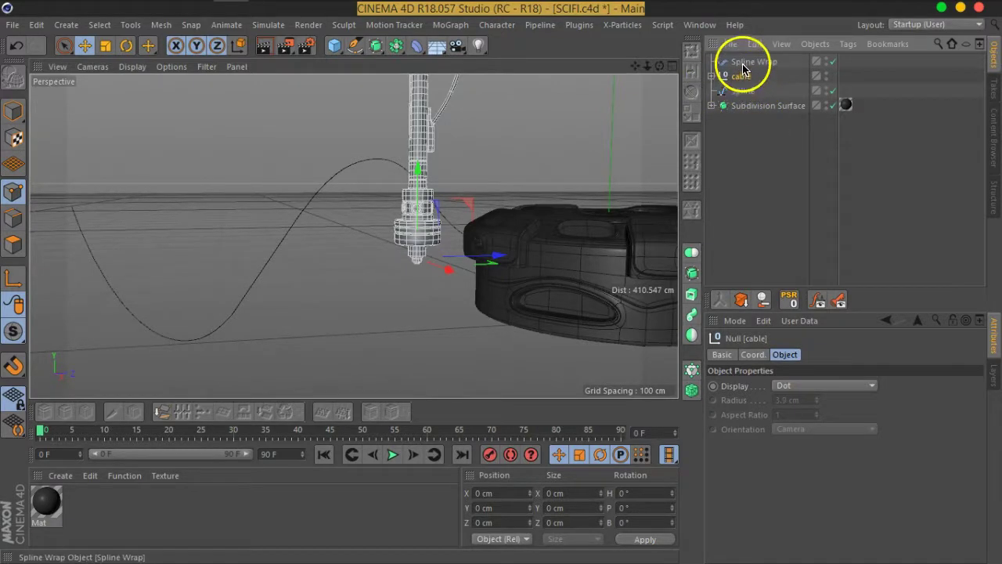
- Group cable and Spline Wrap under a Null, using the drawn Spline as path with +Y axis
left_click(744, 64, "ctrl")
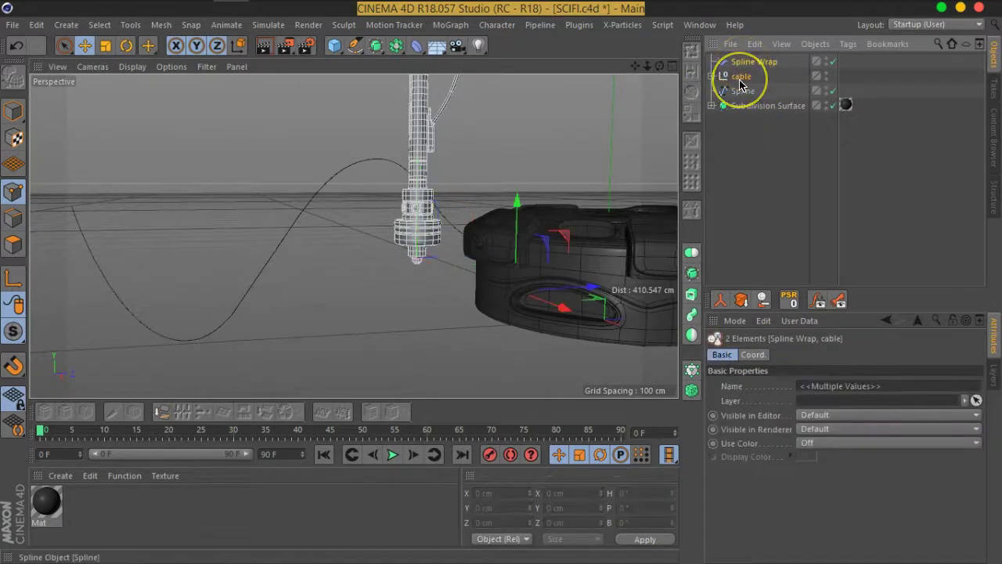
key("alt+g")
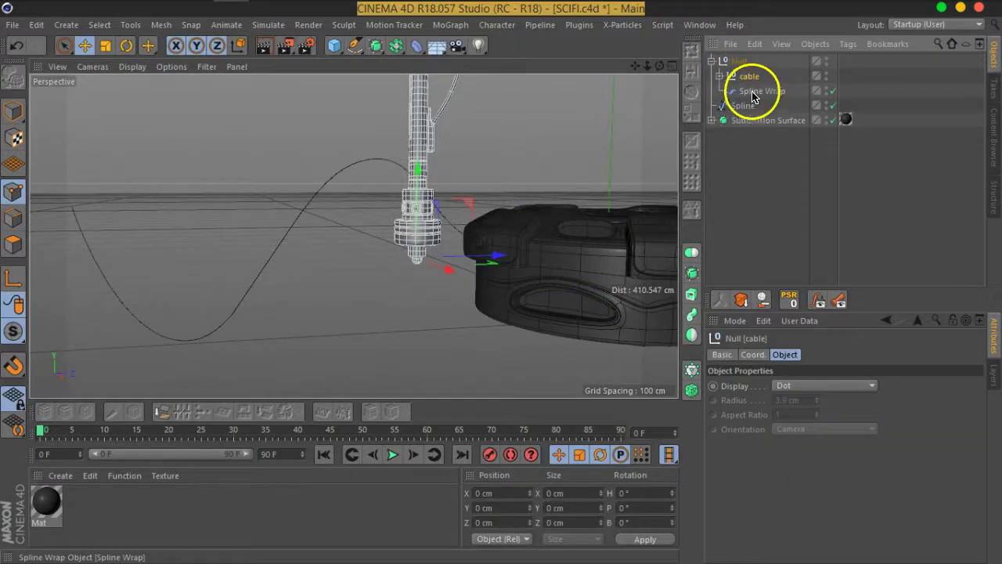
left_click(754, 92)
left_click_drag(742, 108, 777, 392)
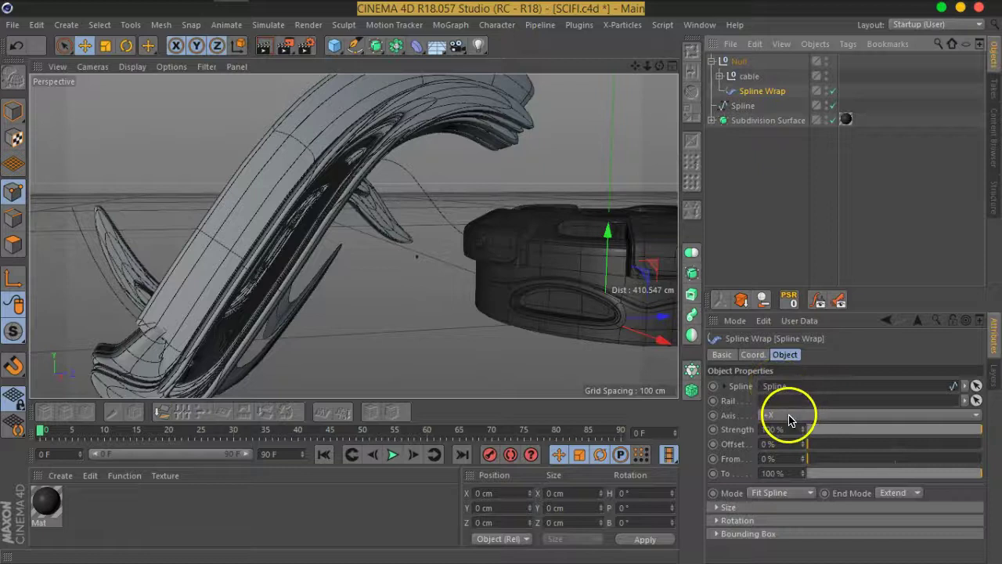
left_click(790, 418)
left_click(777, 455)
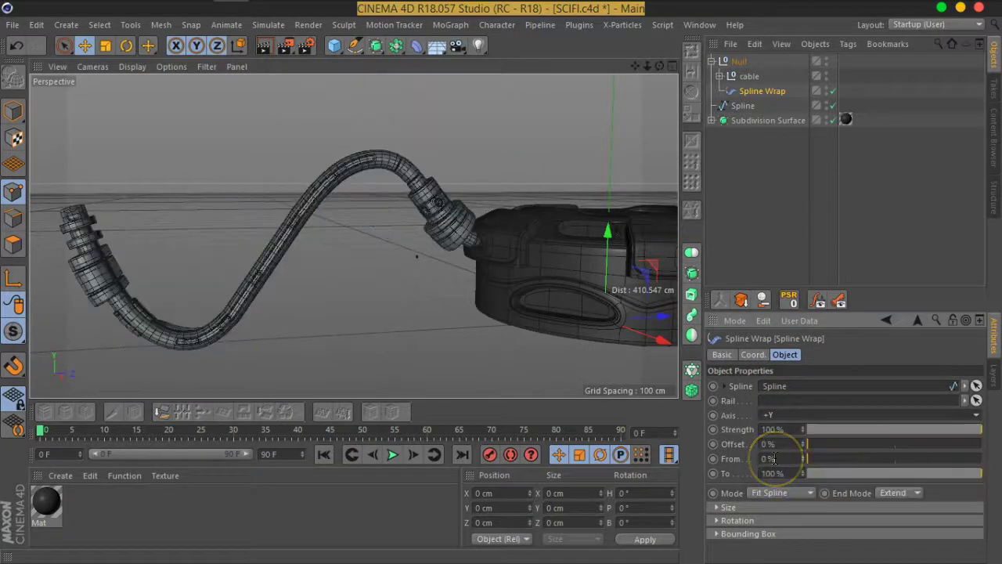
mouse_move(510, 286)
left_mouse_down("alt")
mouse_move(547, 284)
mouse_move(548, 230)
mouse_move(522, 313)
left_mouse_up("alt")
scroll(521, 313, "up", 3)
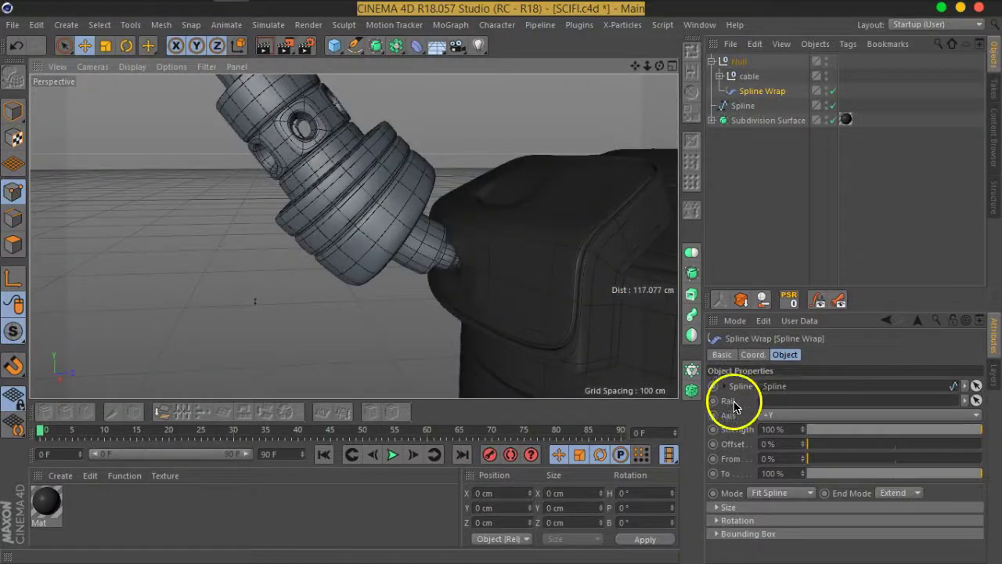
- Set the Spline Wrap mode to Keep Length
left_click(764, 495)
left_click(785, 521)
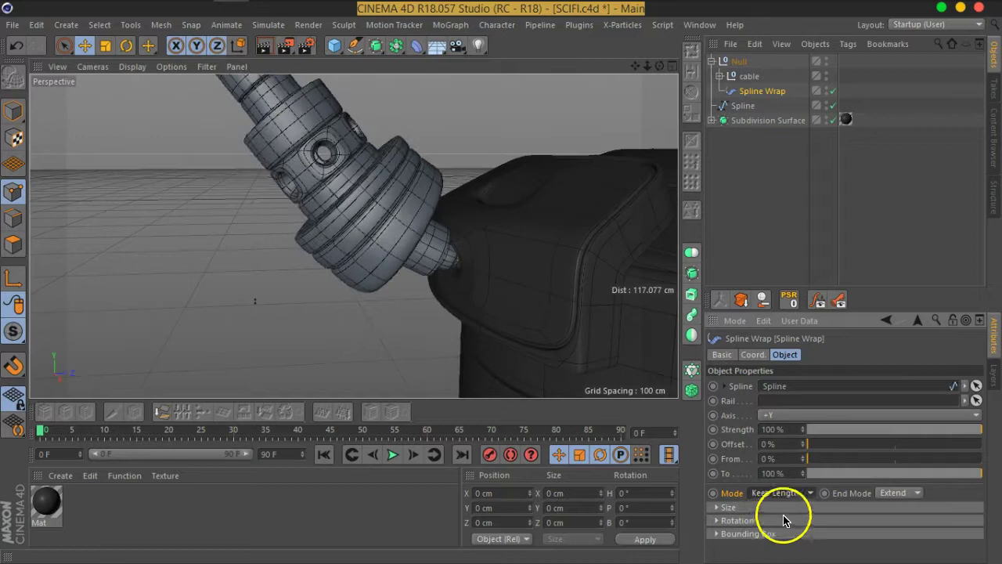
scroll(264, 164, "down", 5)
scroll(260, 205, "down", 3)
scroll(250, 201, "down", 2)
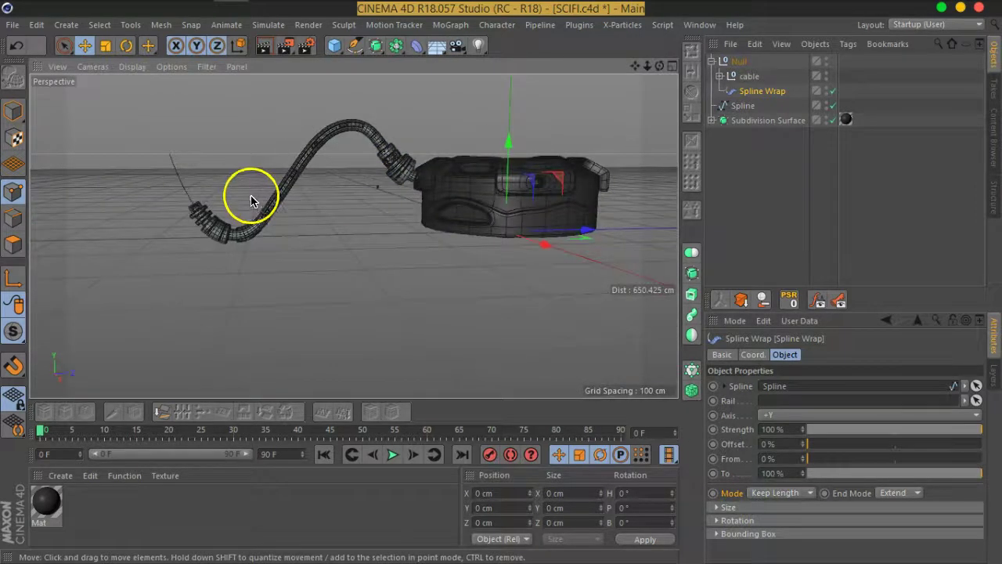
left_click_drag(251, 201, 290, 167, "alt")
scroll(287, 172, "up", 3)
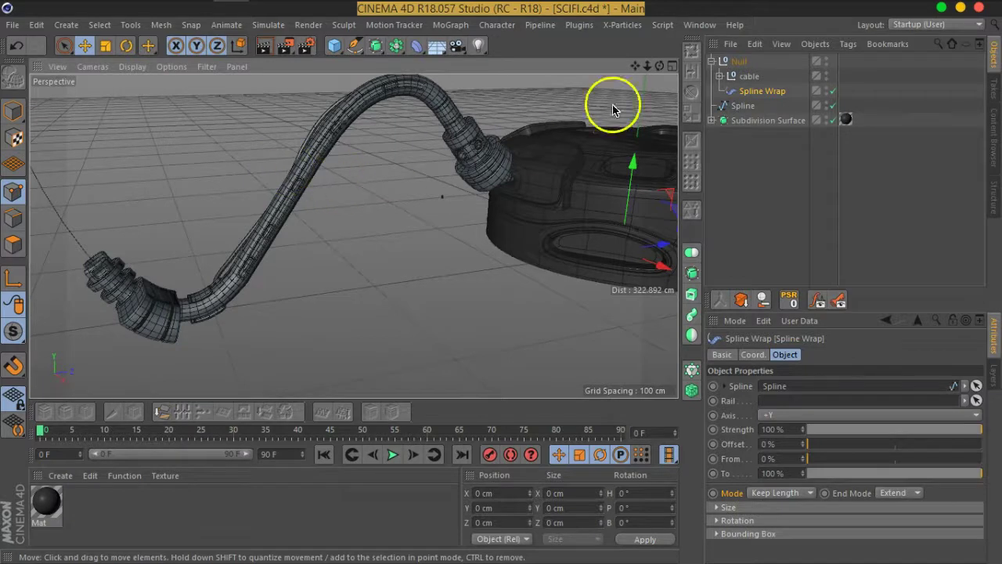
- Select all four spline points and reverse their sequence
left_click(748, 76)
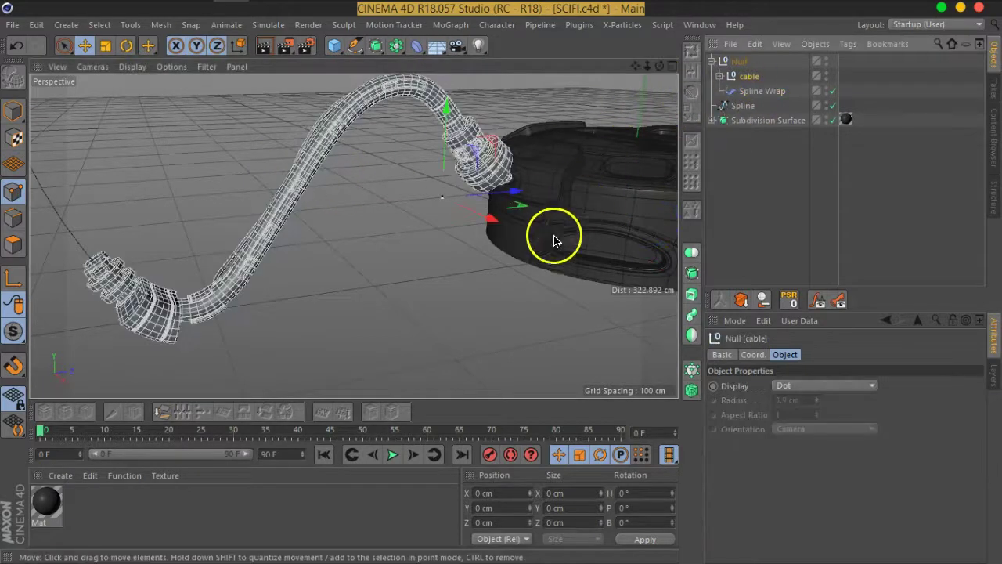
left_click_drag(553, 241, 436, 219, "alt")
left_click(107, 46)
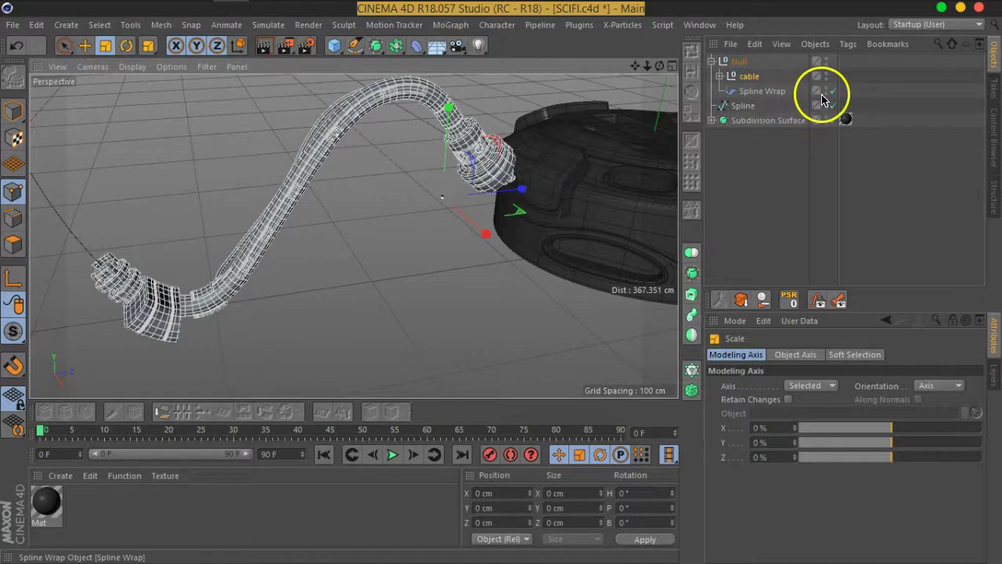
left_click_drag(666, 164, 584, 219, "alt")
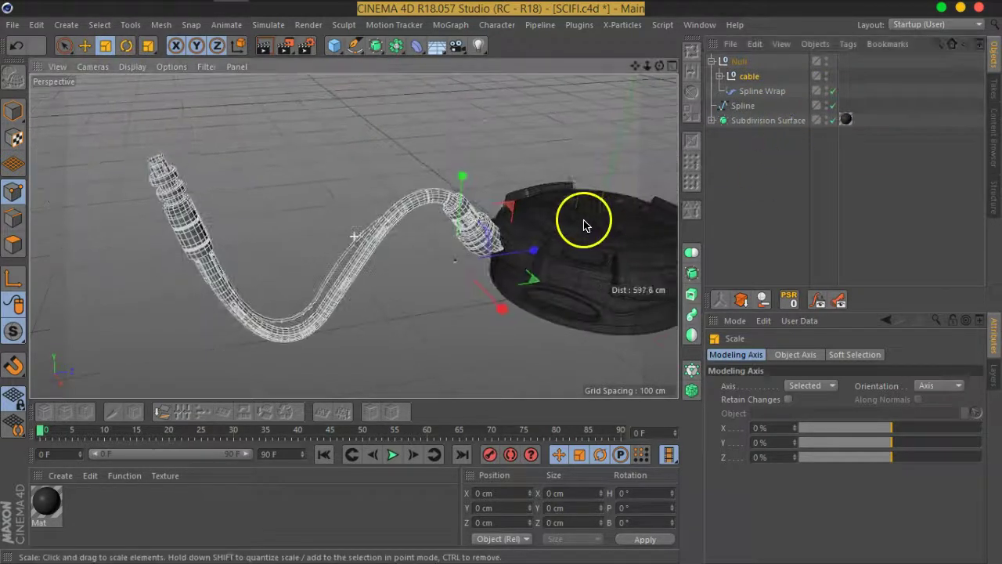
left_click(748, 113)
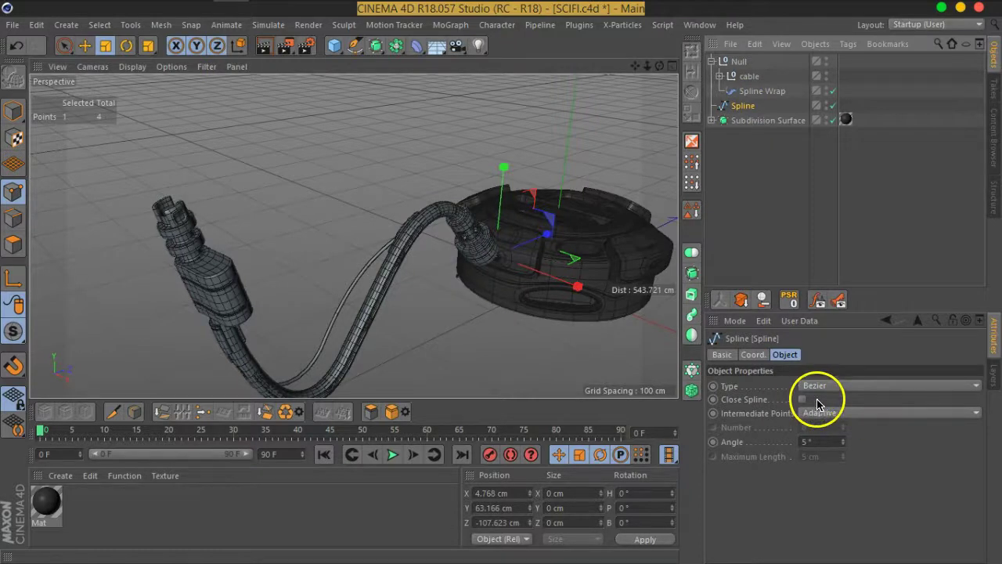
key("ctrl+a")
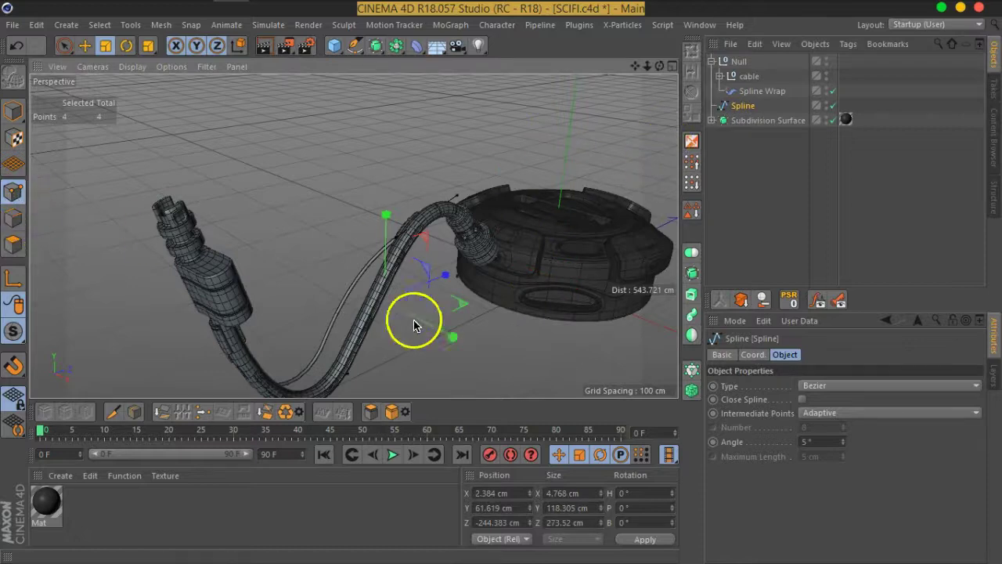
right_click(462, 317)
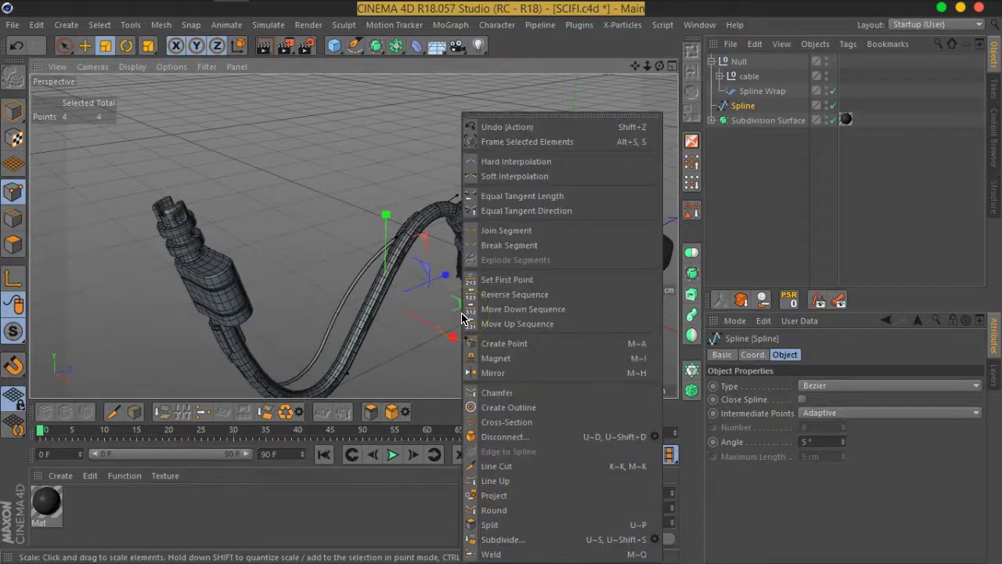
left_click(529, 297)
mouse_move(470, 235)
left_mouse_down("alt")
mouse_move(384, 215)
mouse_move(409, 196)
left_mouse_up("alt")
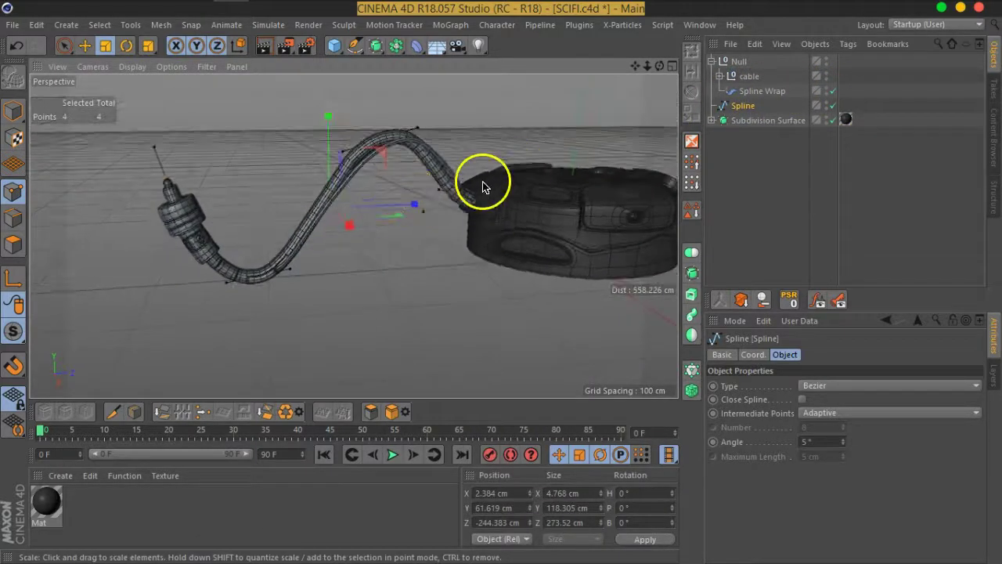
scroll(478, 180, "up", 3)
scroll(478, 184, "up", 3)
- Slide the cable along Z so its end plugs into the base's side
mouse_move(476, 245)
left_mouse_down("alt")
mouse_move(447, 213)
mouse_move(310, 224)
left_mouse_up("alt")
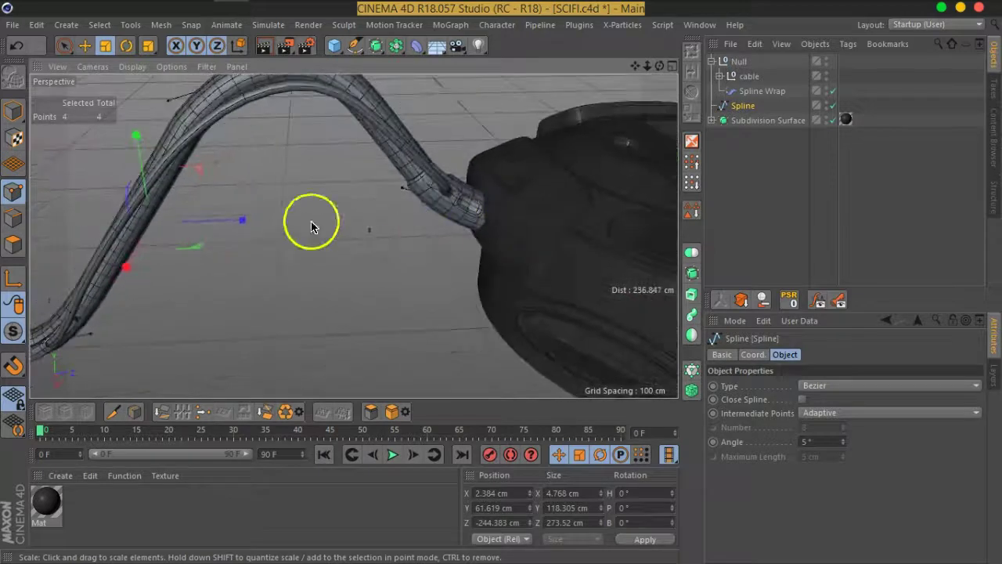
left_click_drag(421, 198, 253, 148, "alt")
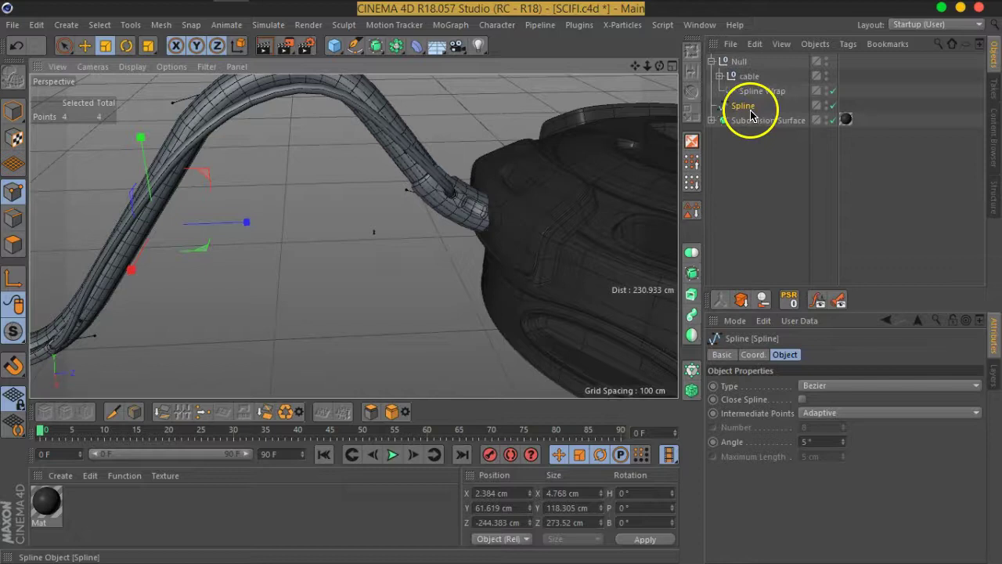
left_click(83, 45)
left_click_drag(381, 172, 451, 213, "alt")
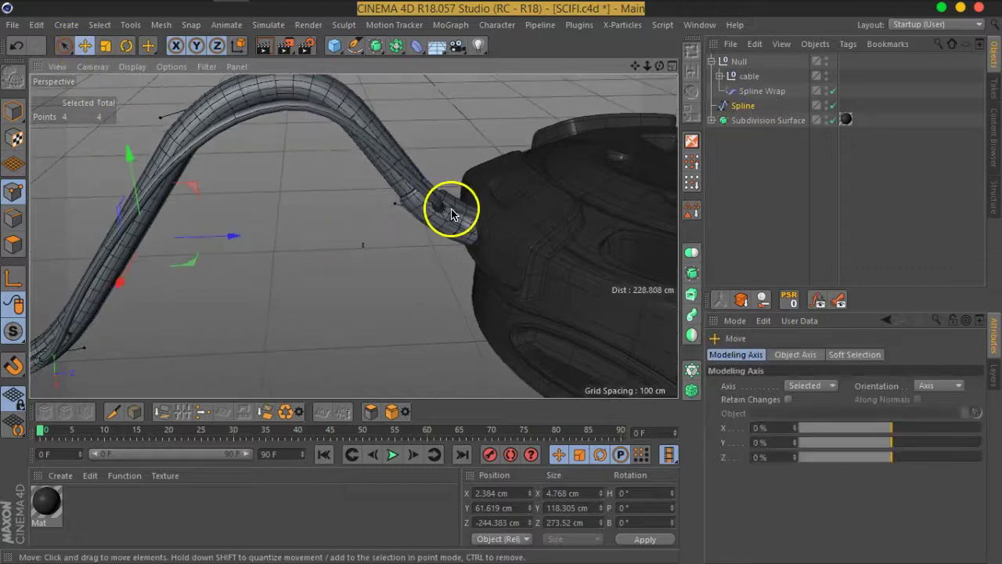
scroll(439, 227, "down", 3)
mouse_move(648, 273)
left_mouse_down()
mouse_move(627, 282)
mouse_move(592, 274)
left_mouse_up()
scroll(561, 275, "up", 3)
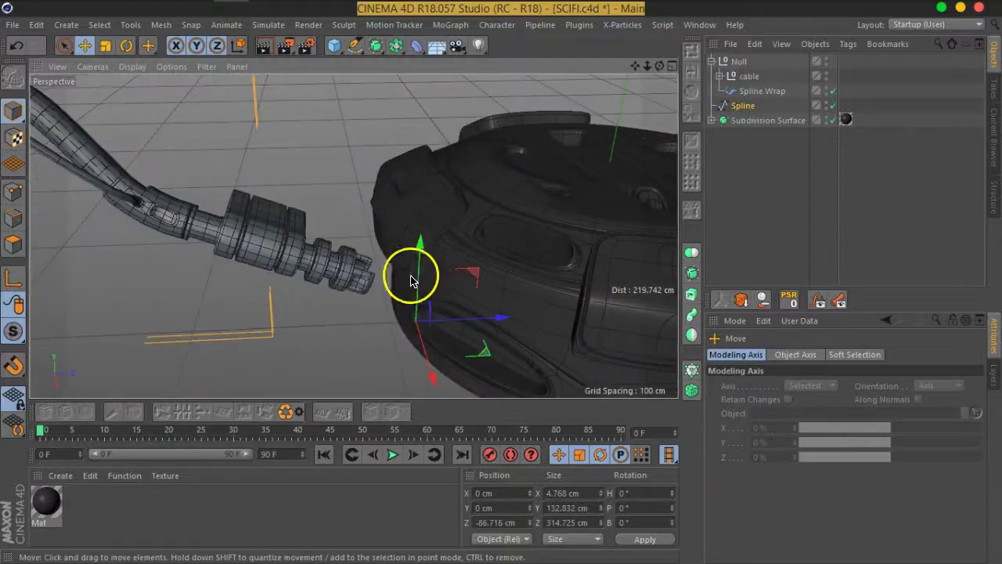
left_click_drag(402, 129, 384, 123)
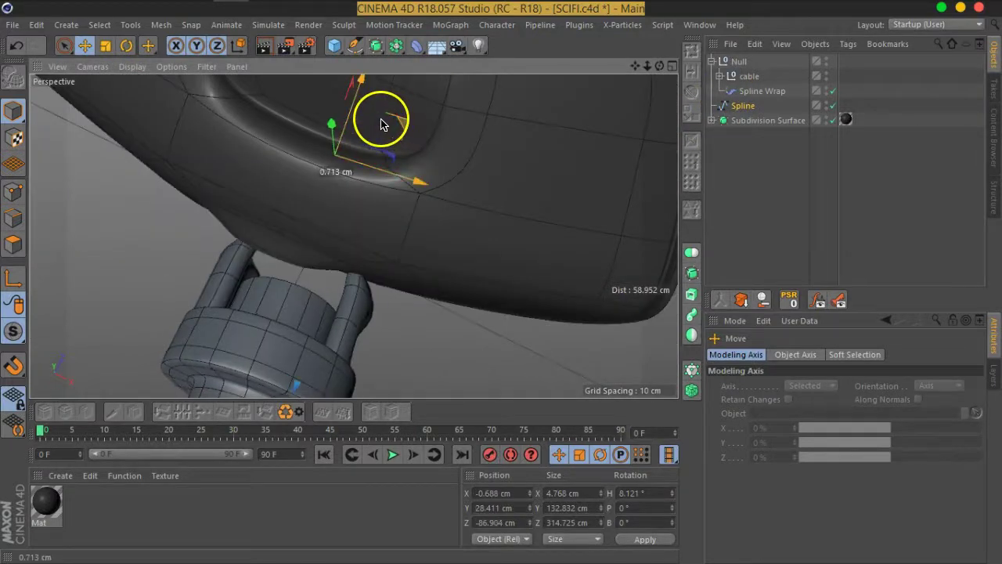
- Reset Spline Wrap Banking to 0° and shape its Rotation curve from about 0.4 down to 0
left_click(756, 95)
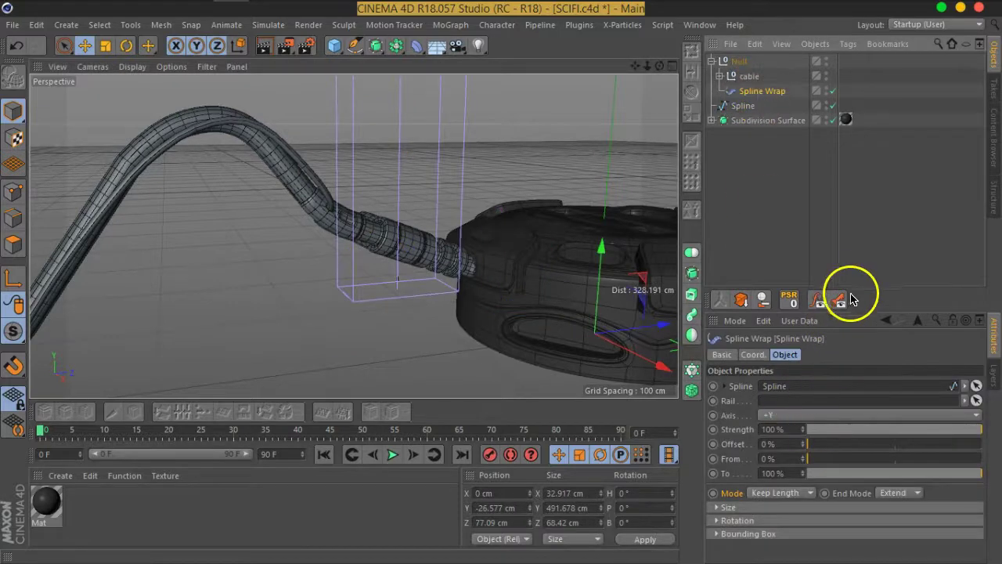
left_click_drag(857, 287, 857, 149)
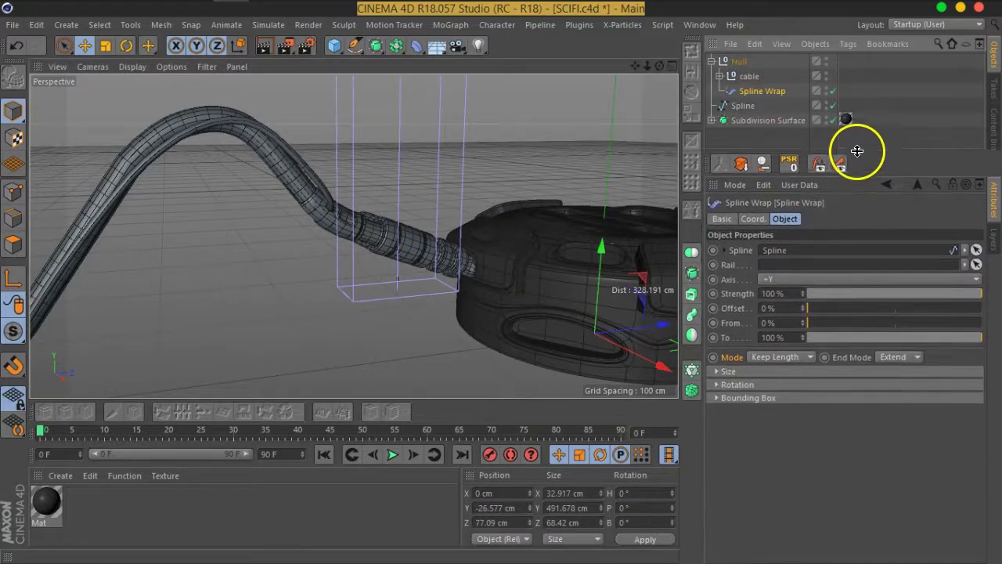
left_click(767, 383)
scroll(861, 329, "down", 3)
left_click_drag(868, 306, 869, 380)
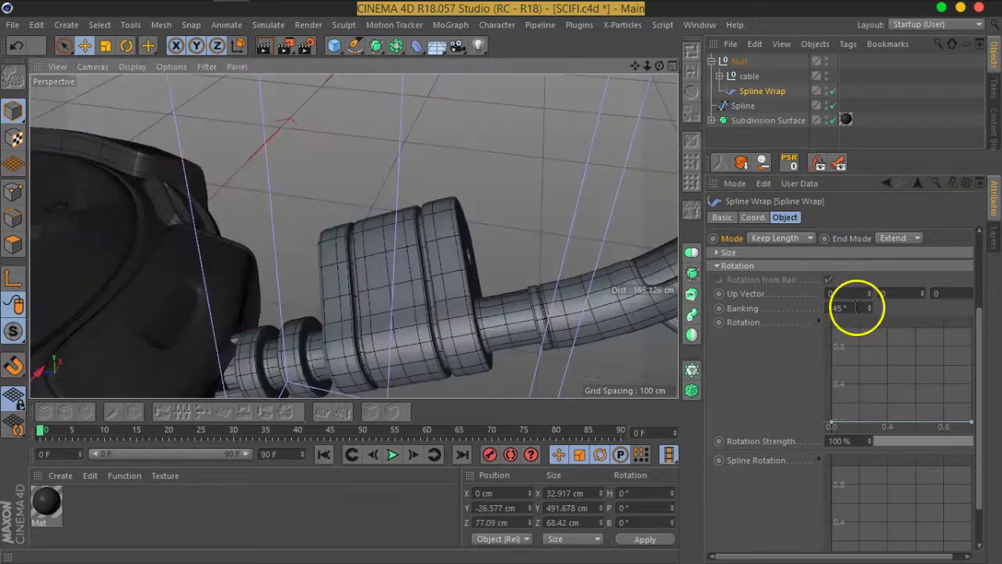
double_click(857, 308)
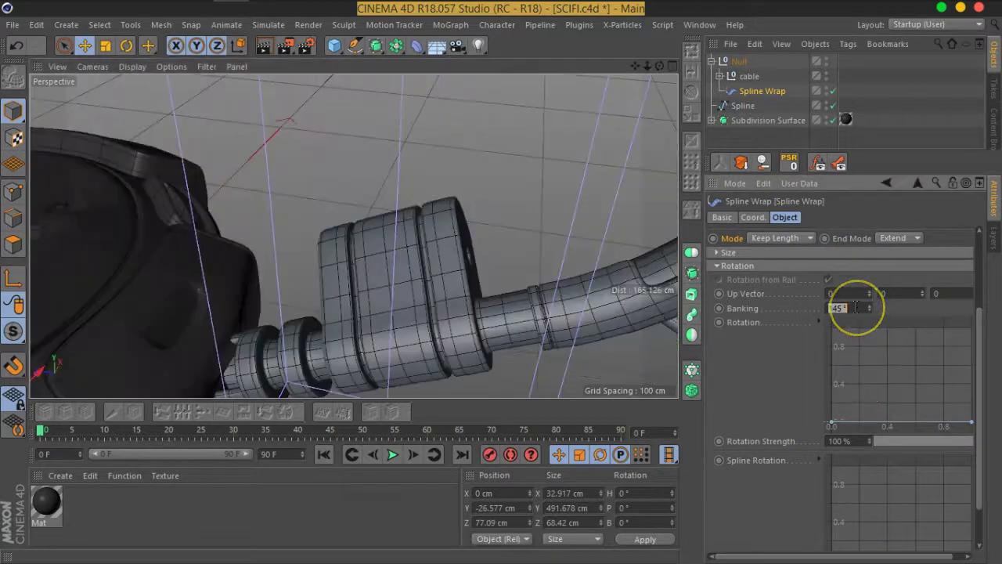
key("Return")
mouse_move(293, 245)
left_mouse_down("alt")
mouse_move(385, 285)
mouse_move(365, 275)
mouse_move(512, 267)
mouse_move(462, 227)
mouse_move(490, 212)
mouse_move(533, 243)
left_mouse_up("alt")
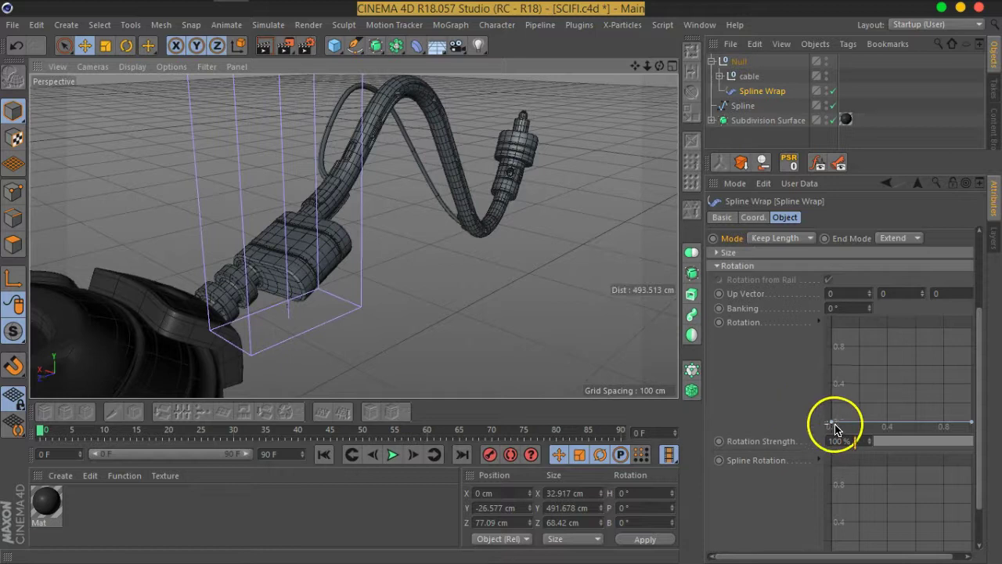
mouse_move(834, 428)
left_mouse_down()
mouse_move(814, 350)
mouse_move(809, 398)
left_mouse_up()
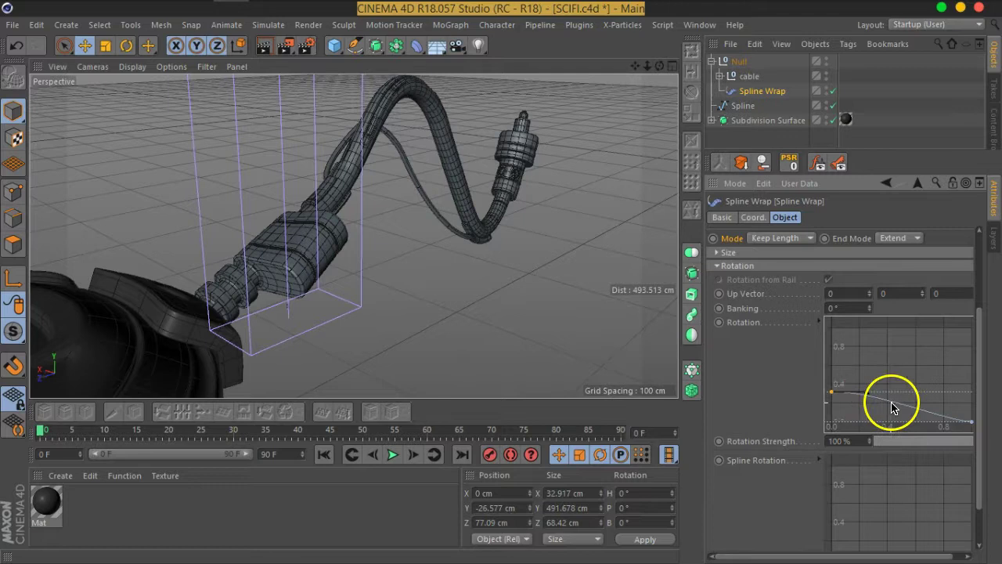
mouse_move(893, 406)
left_mouse_down()
mouse_move(899, 376)
mouse_move(899, 385)
left_mouse_up()
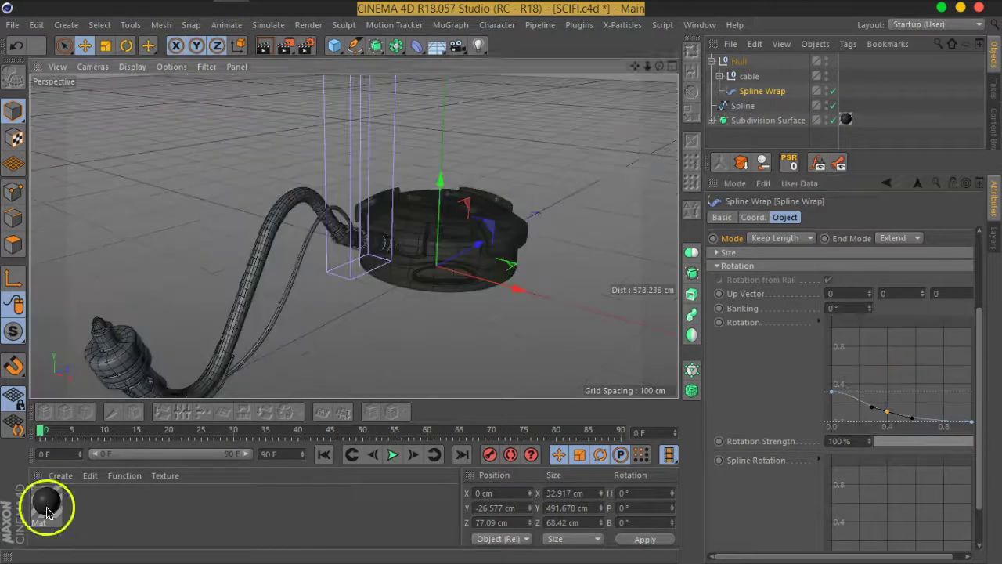
- Put the Mat material on the cable's Null, then collapse and reselect the Null
left_click_drag(845, 119, 845, 60, "ctrl")
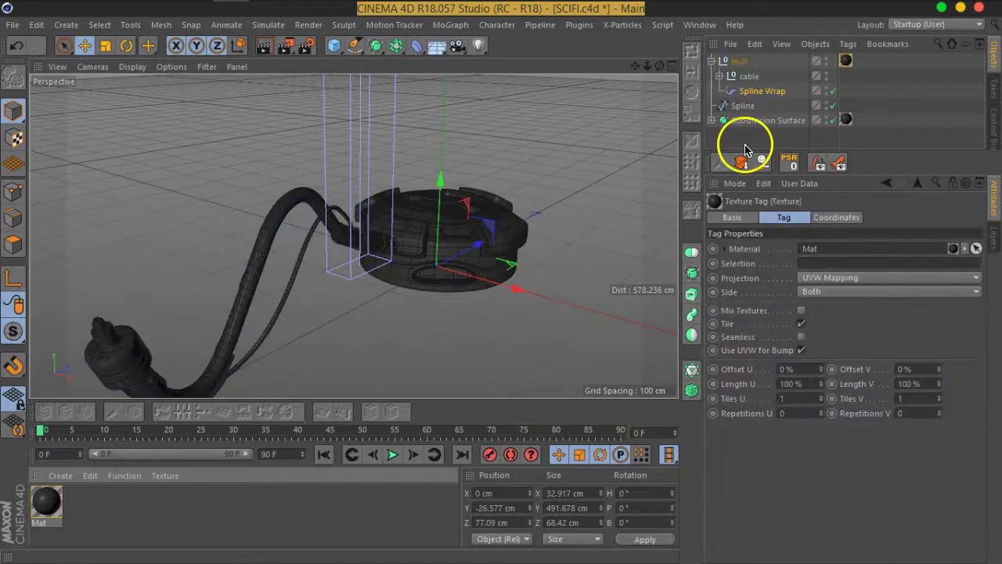
left_click(744, 146)
scroll(521, 227, "up", 5)
scroll(470, 282, "up", 3)
mouse_move(511, 260)
left_mouse_down("alt")
mouse_move(597, 232)
mouse_move(574, 250)
mouse_move(352, 259)
mouse_move(407, 290)
mouse_move(441, 217)
left_mouse_up("alt")
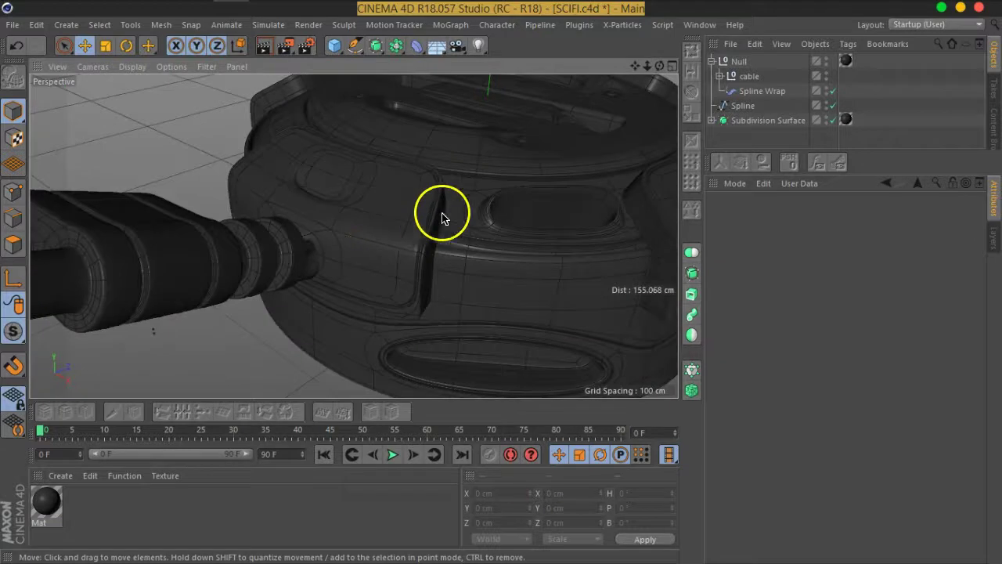
left_click(712, 62)
left_click(732, 63)
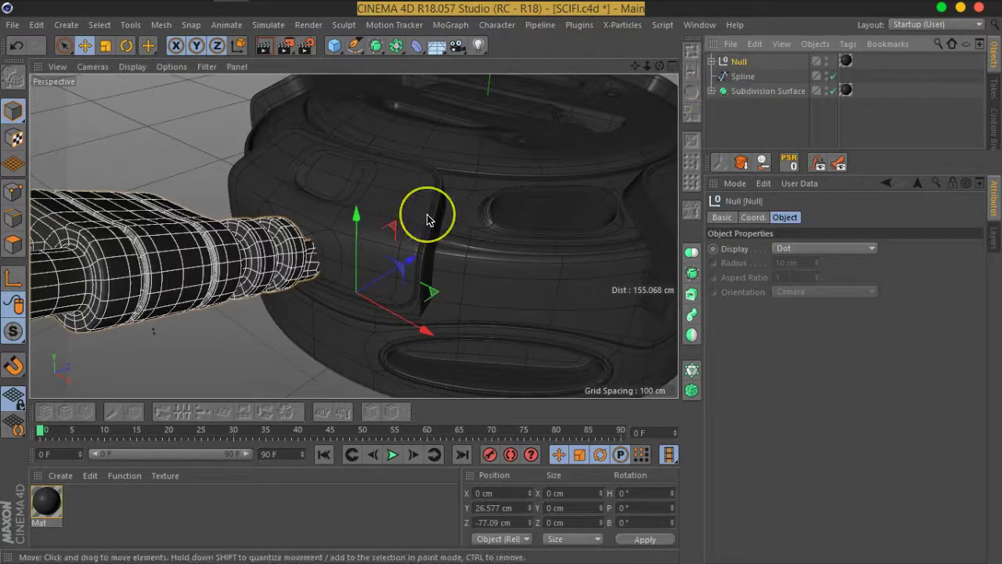
- In the top view, move the Null toward the base's centre and undo a trial rotated copy
scroll(425, 216, "down", 5)
scroll(459, 196, "down", 3)
left_click(671, 67)
left_click(671, 68)
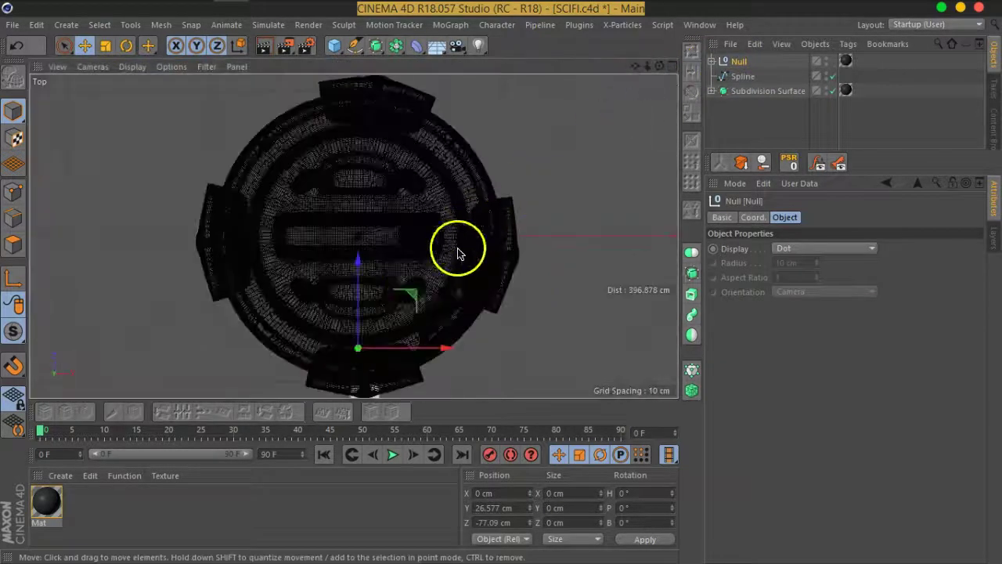
left_click_drag(361, 270, 362, 180)
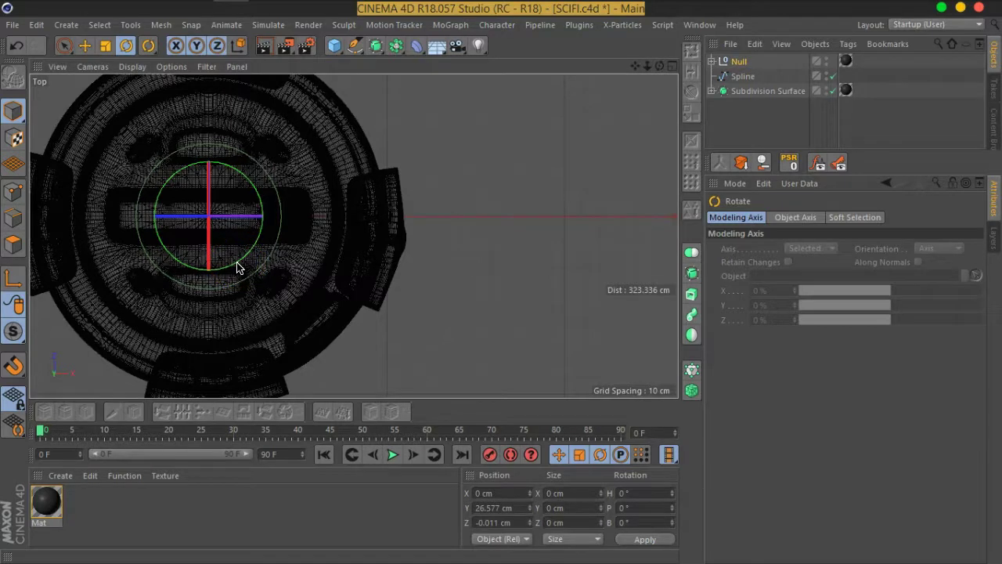
left_click_drag(261, 226, 255, 192, "ctrl")
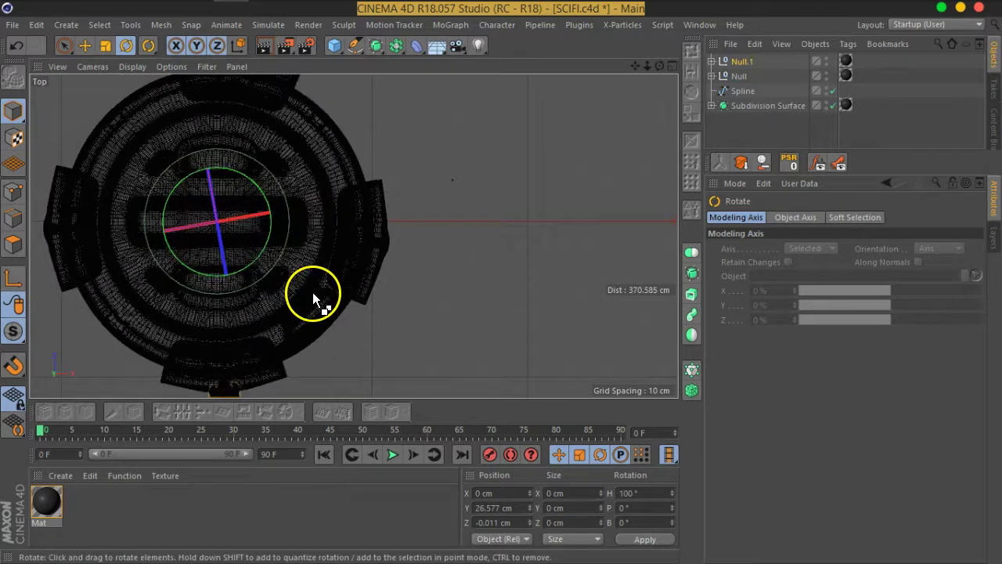
key("ctrl+z")
key("ctrl+z")
key("ctrl+z")
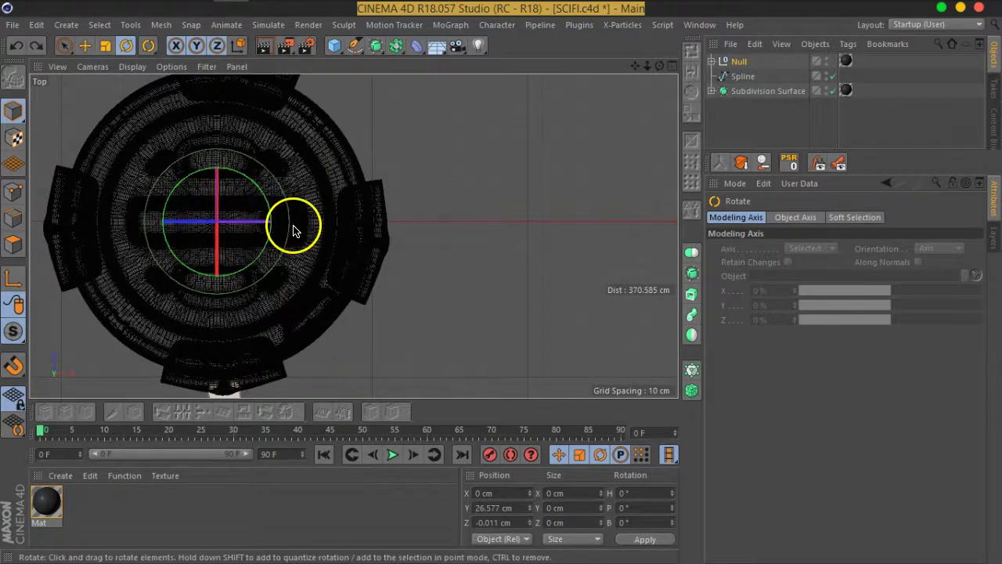
scroll(292, 227, "down", 3)
scroll(320, 273, "up", 5)
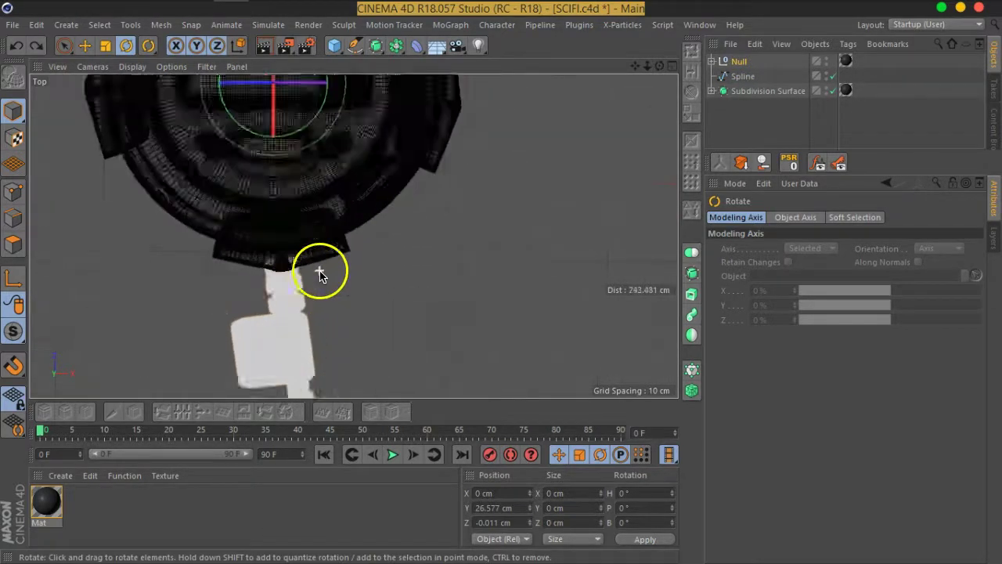
scroll(320, 272, "down", 2)
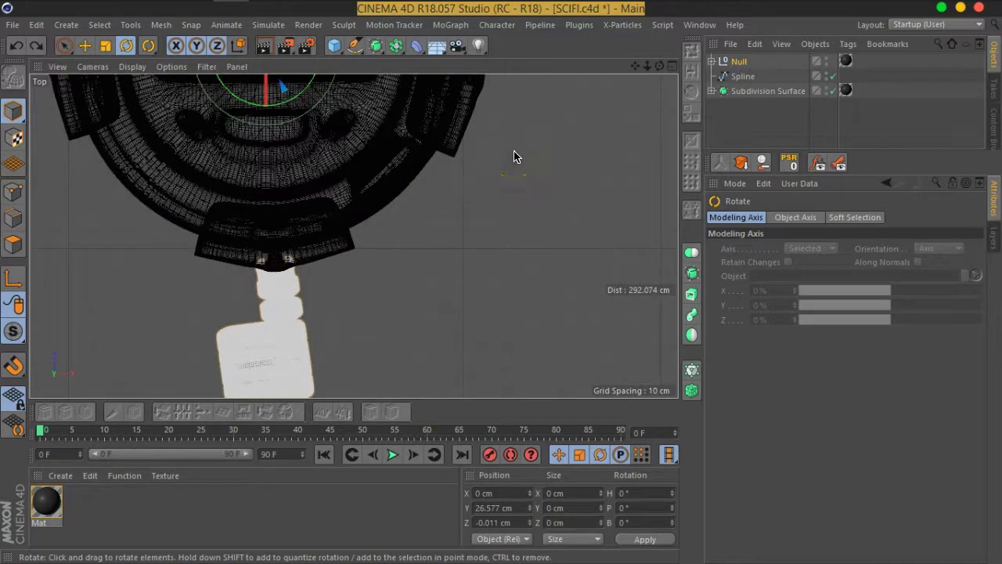
- Group the cable Null and the Spline together under a new Null
left_click(712, 61)
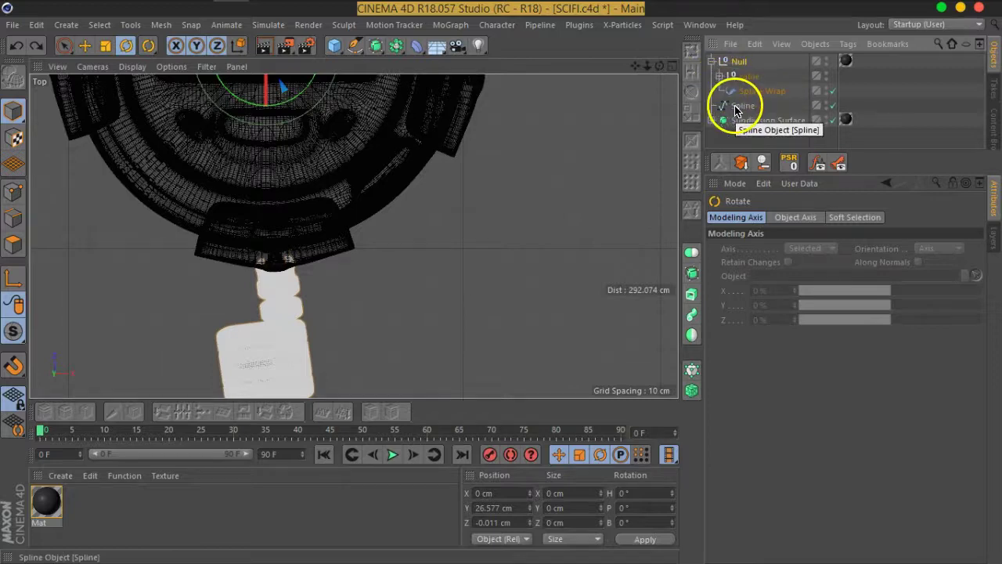
left_click(744, 76)
left_click(752, 91)
left_click(740, 62)
left_click(711, 61)
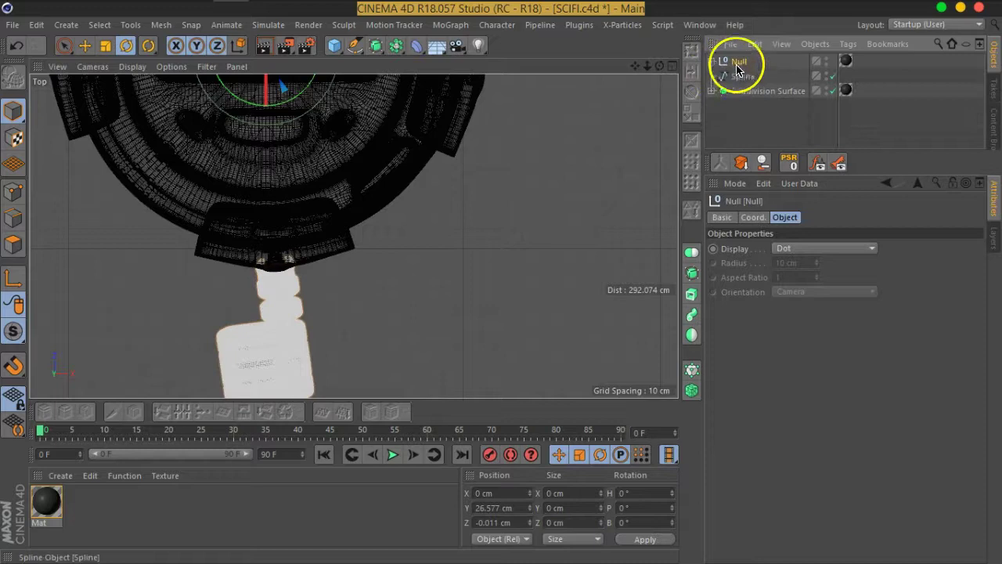
left_click(738, 78, "ctrl")
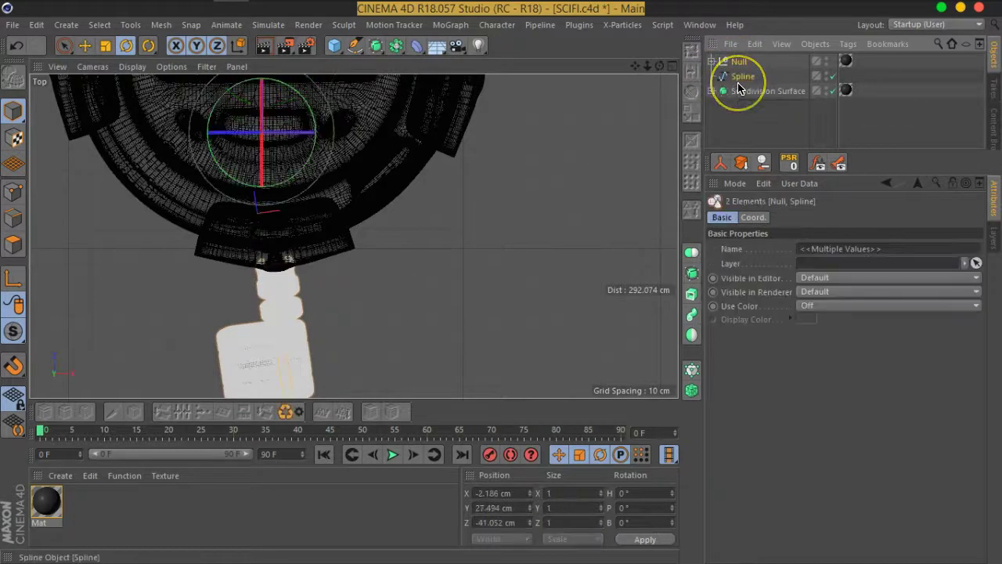
key("alt+g")
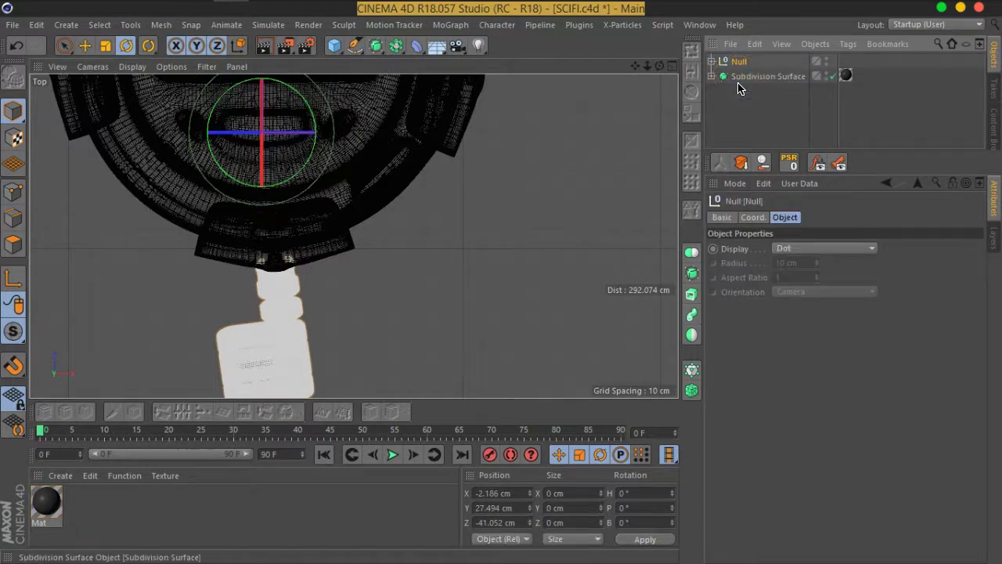
- Move the new Null's axis to the base's centre, setting X and Z to 0 cm
key("o")
scroll(232, 252, "up", 3)
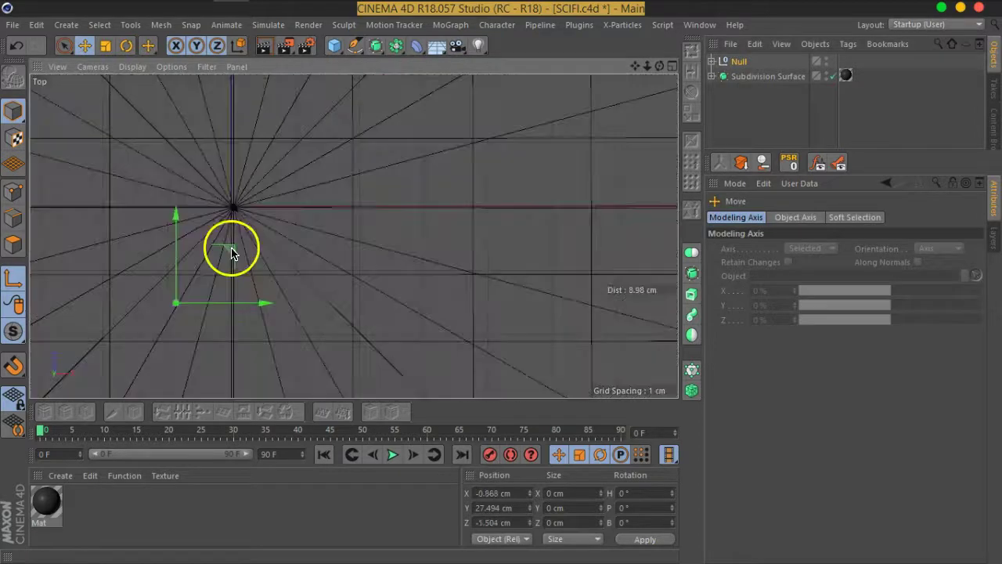
left_click_drag(231, 250, 288, 159)
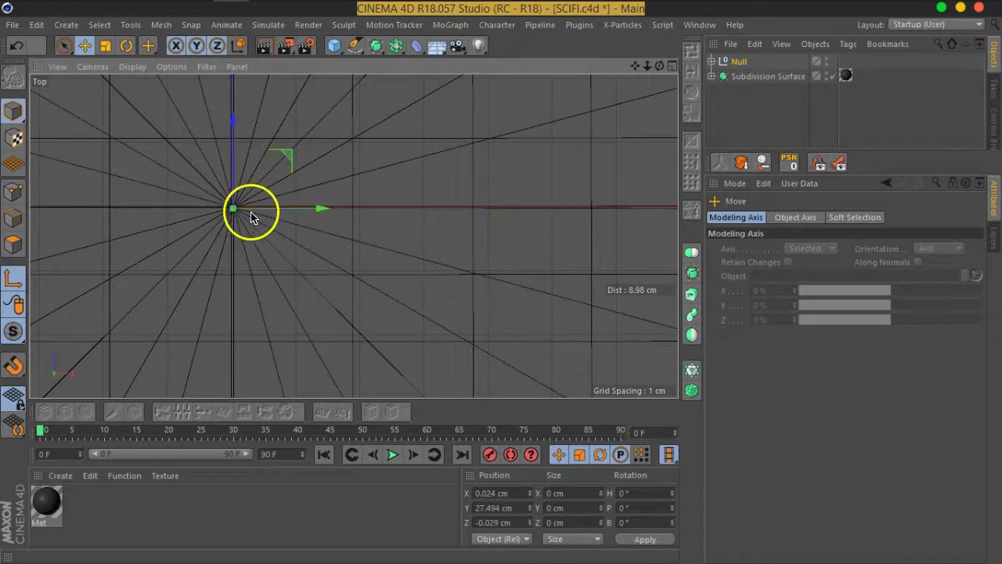
left_click(514, 523)
type("0")
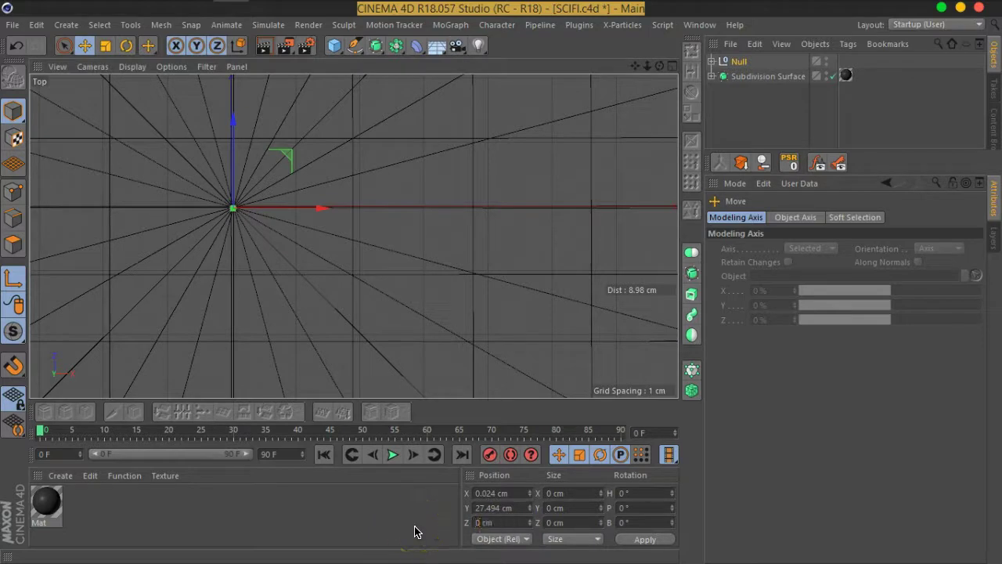
left_click(515, 491)
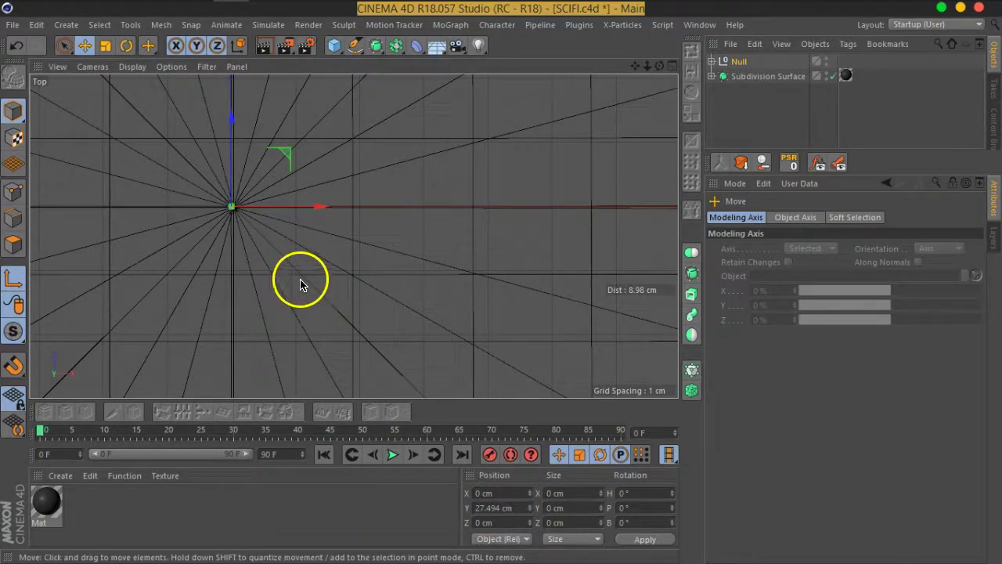
scroll(269, 246, "down", 2)
scroll(267, 249, "down", 3)
scroll(267, 248, "down", 5)
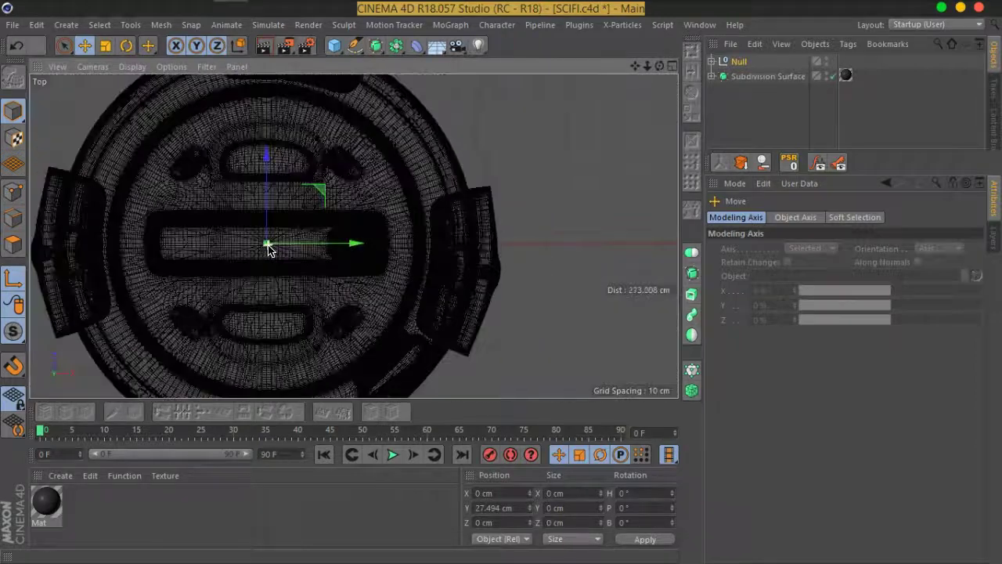
middle_click(268, 246)
middle_click(62, 78)
left_click(126, 46)
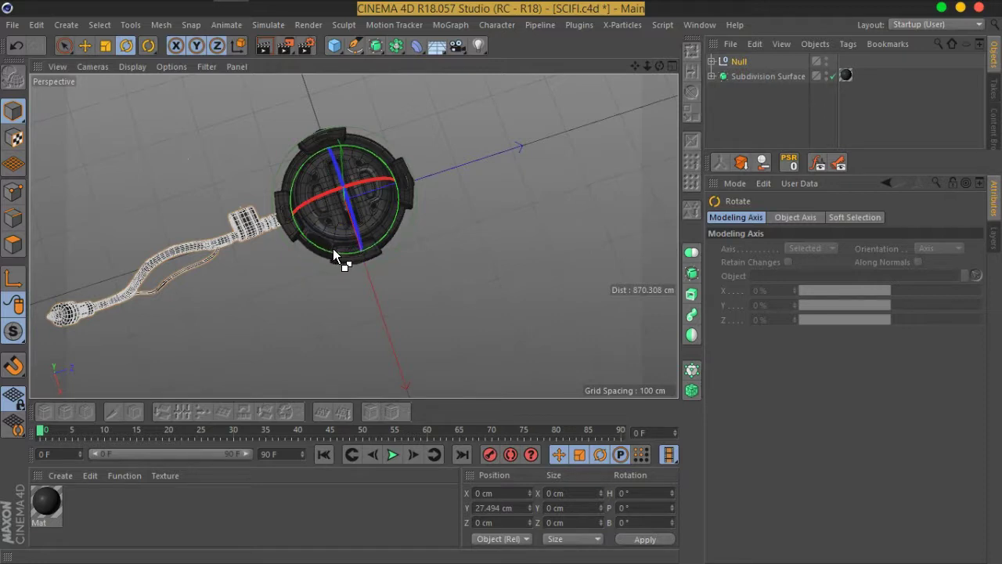
- Create copies Null.1 to Null.3 in 90° steps, the last at H 270.397°
left_click_drag(350, 247, 392, 229)
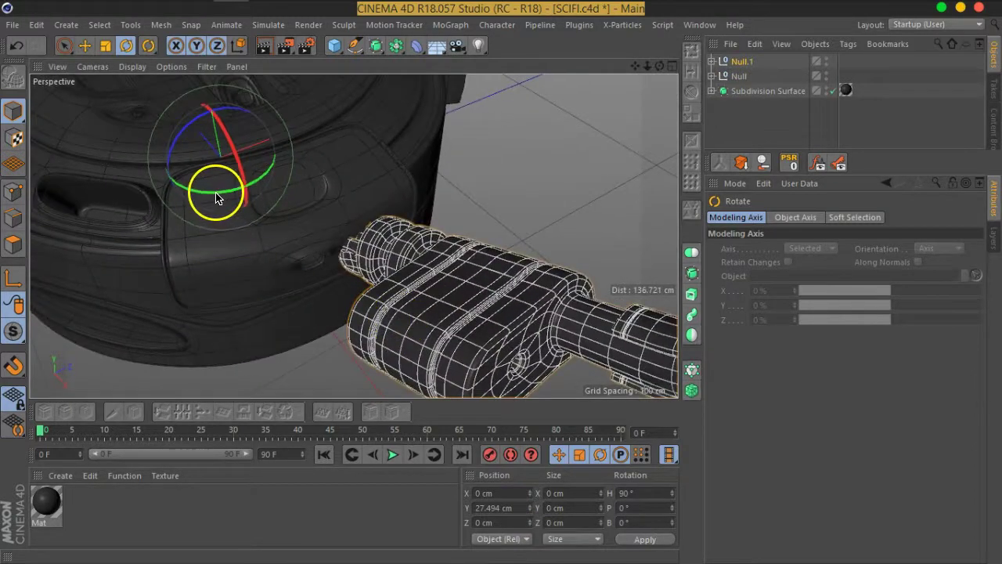
left_click_drag(217, 198, 210, 200)
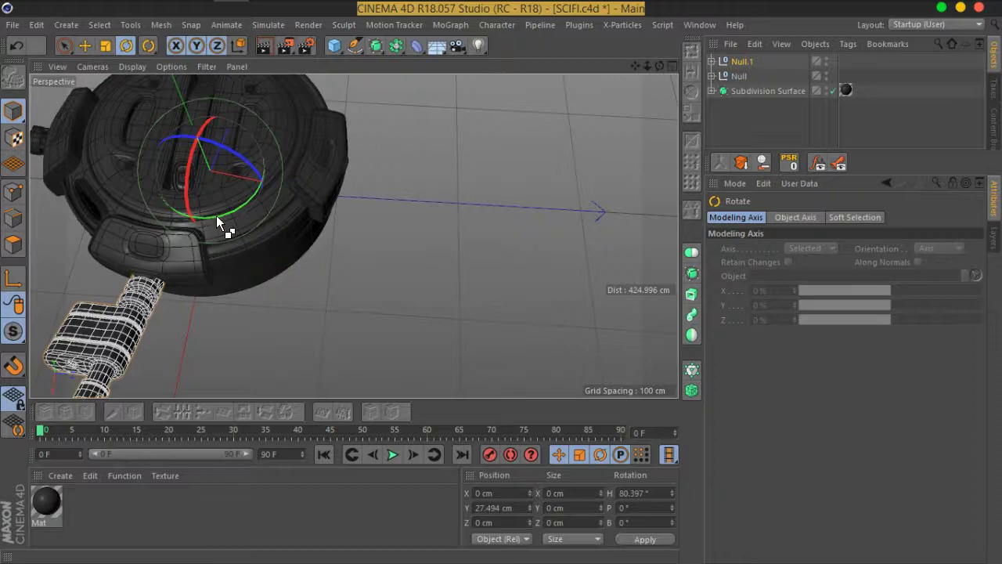
left_click_drag(249, 204, 274, 159, "ctrl")
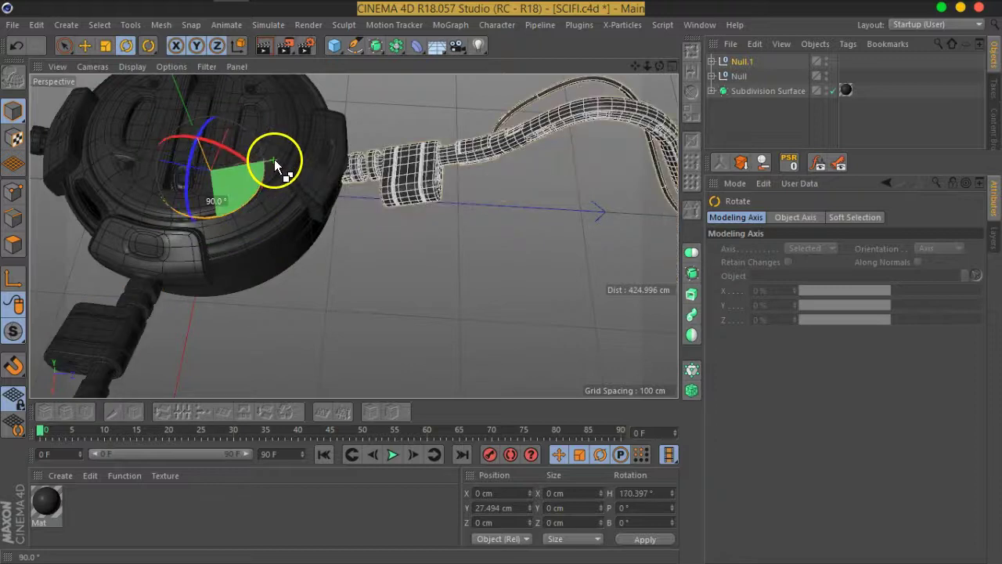
mouse_move(323, 226)
left_mouse_down("alt")
mouse_move(320, 280)
mouse_move(242, 336)
mouse_move(262, 284)
mouse_move(347, 209)
mouse_move(381, 262)
mouse_move(383, 240)
left_mouse_up("alt")
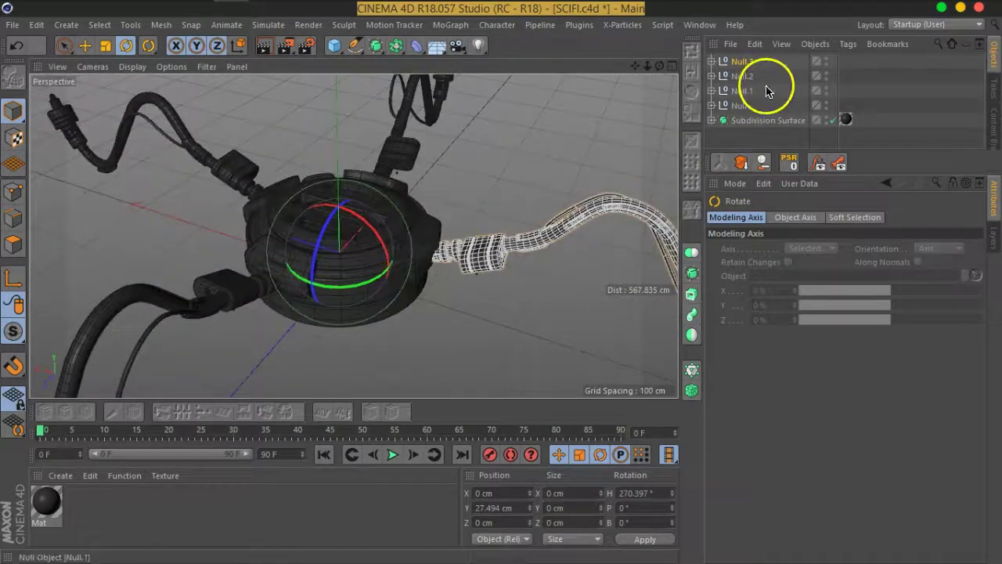
- Expand Null.3 and select its Spline Wrap, bringing the Rotation curve into view
left_click(711, 62)
left_click(719, 76)
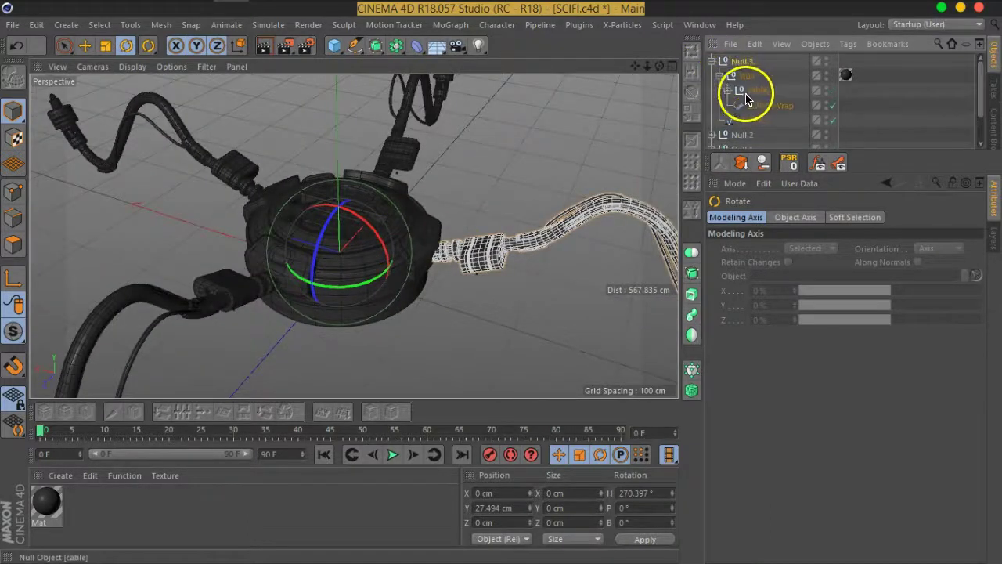
left_click(768, 106)
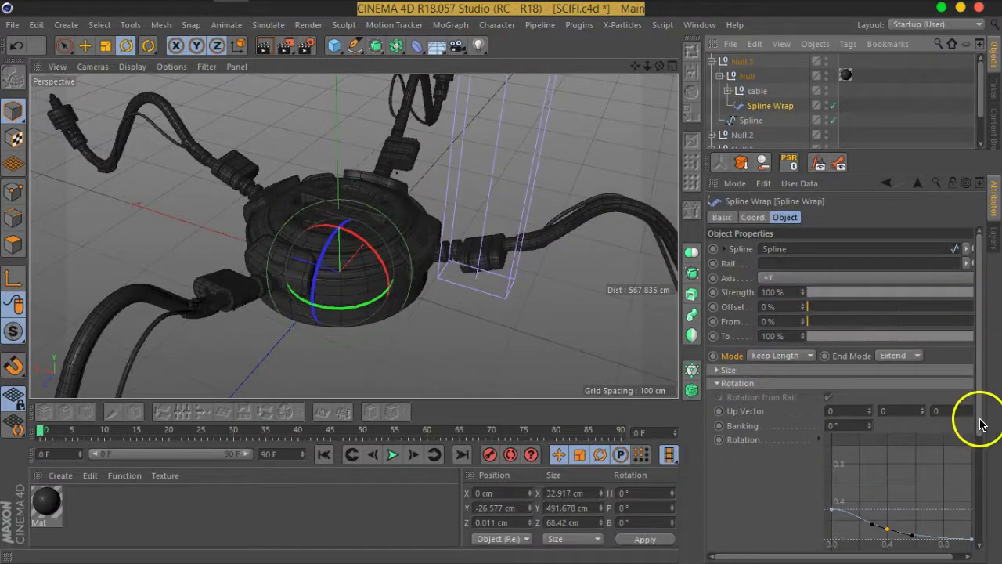
scroll(980, 431, "down", 2)
- Reshape the Rotation curve to climb from 0 to about 0.4 at the cable's end
left_click_drag(831, 454, 831, 473)
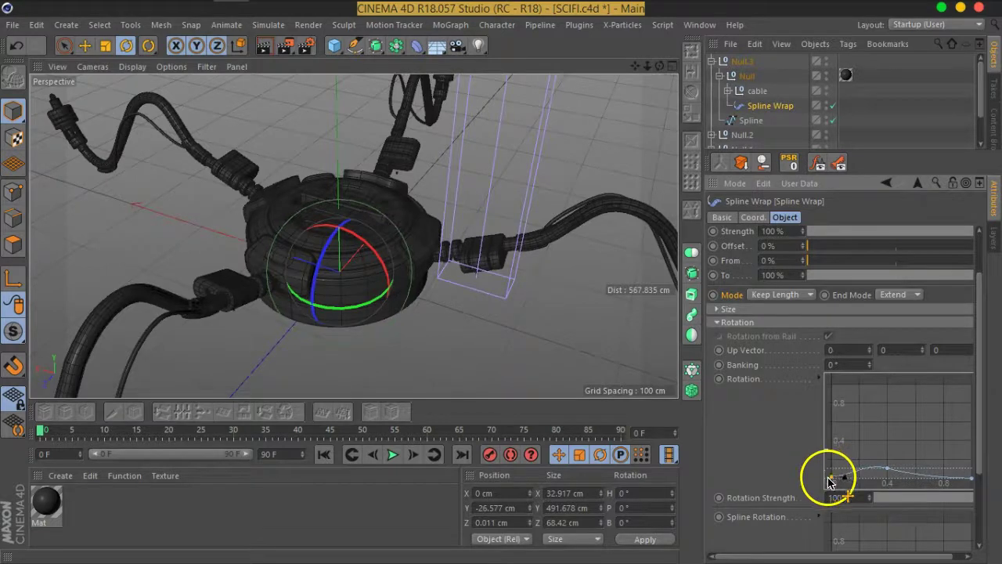
mouse_move(887, 471)
left_mouse_down()
mouse_move(902, 437)
mouse_move(906, 470)
left_mouse_up()
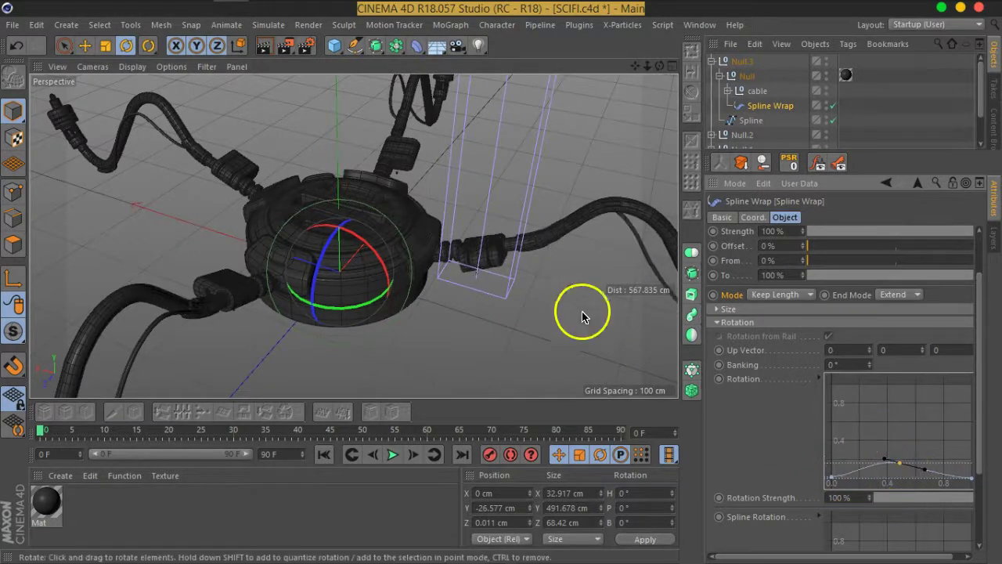
left_click_drag(581, 313, 413, 272, "alt")
left_click(966, 478)
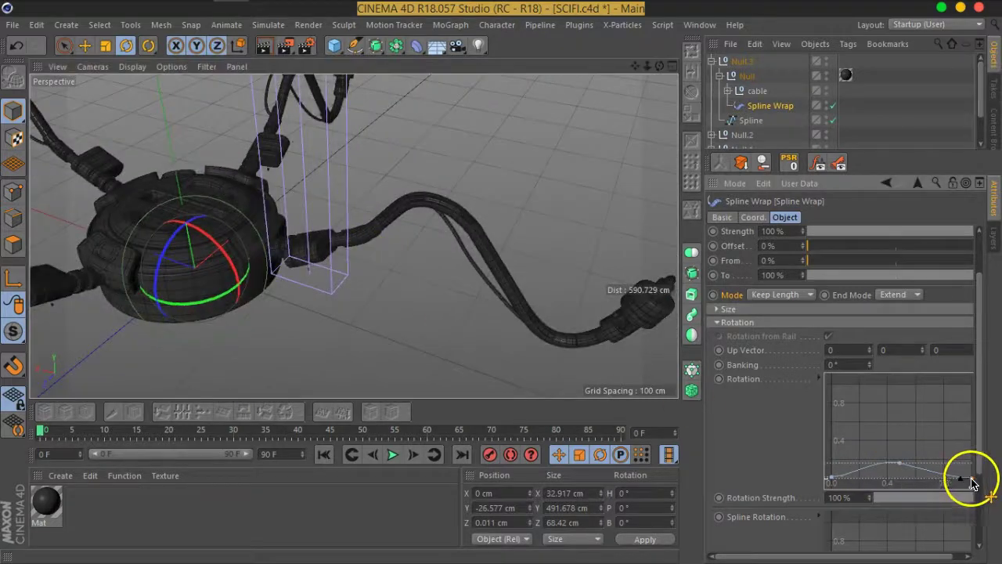
left_click_drag(974, 474, 965, 439)
mouse_move(284, 264)
left_mouse_down("alt")
mouse_move(436, 281)
mouse_move(603, 224)
mouse_move(615, 266)
mouse_move(452, 274)
mouse_move(137, 210)
mouse_move(399, 232)
mouse_move(474, 227)
mouse_move(519, 290)
mouse_move(472, 253)
mouse_move(483, 251)
mouse_move(339, 246)
mouse_move(488, 298)
mouse_move(418, 327)
mouse_move(337, 304)
mouse_move(365, 262)
mouse_move(483, 255)
left_mouse_up("alt")
scroll(519, 243, "up", 5)
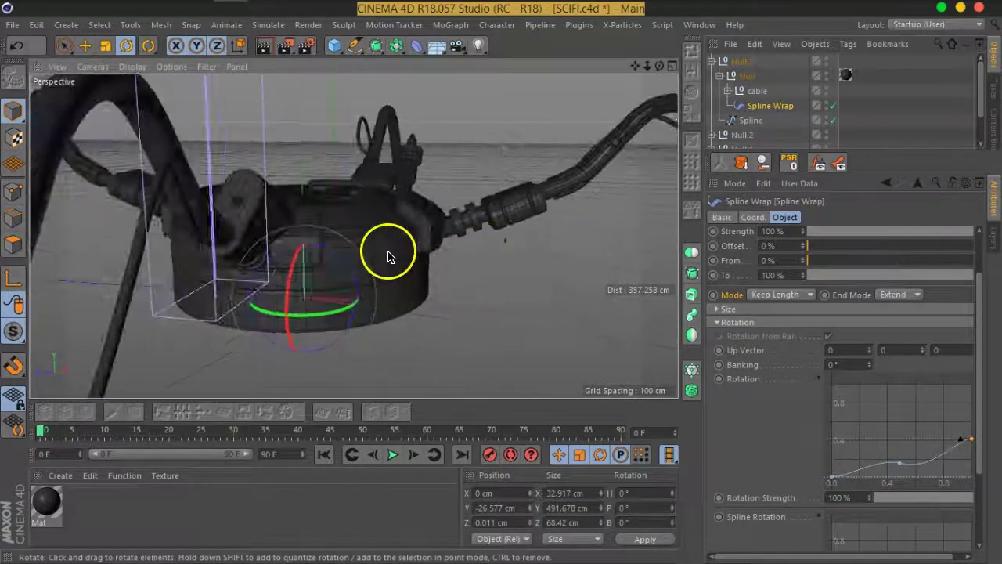
left_click_drag(389, 257, 495, 292, "alt")
left_click_drag(418, 283, 392, 291, "alt")
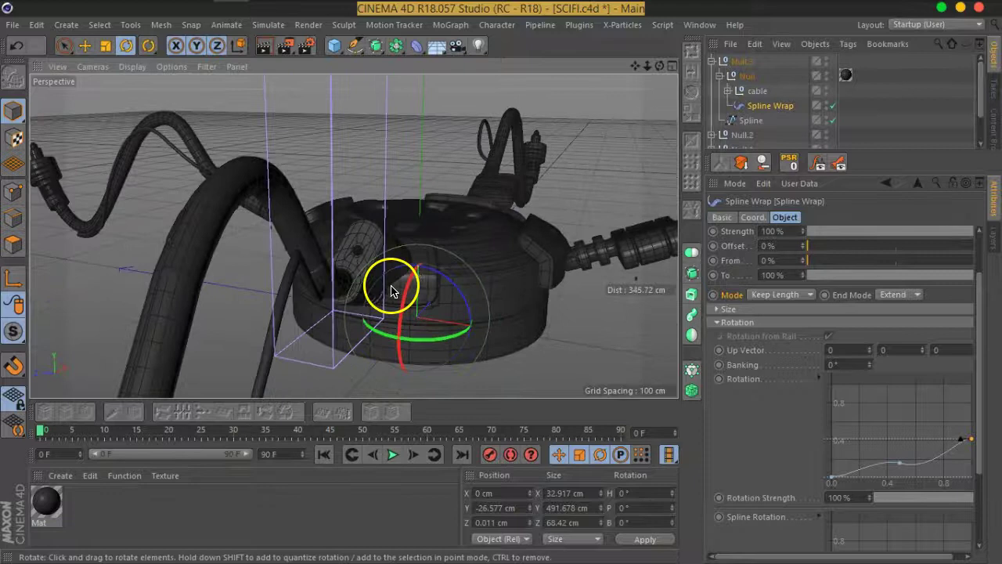
mouse_move(474, 235)
left_mouse_down("alt")
mouse_move(414, 277)
mouse_move(463, 217)
mouse_move(510, 232)
mouse_move(497, 242)
mouse_move(212, 242)
mouse_move(226, 223)
left_mouse_up("alt")
scroll(463, 217, "up", 3)
mouse_move(453, 244)
left_mouse_down("alt")
mouse_move(483, 268)
mouse_move(331, 239)
left_mouse_up("alt")
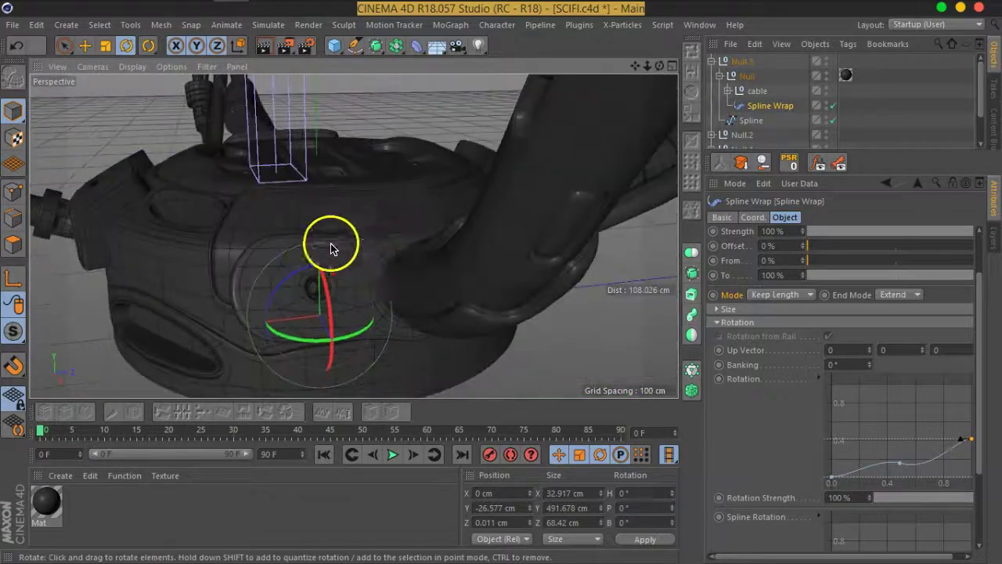
mouse_move(399, 217)
left_mouse_down("alt")
mouse_move(418, 201)
mouse_move(333, 207)
left_mouse_up("alt")
mouse_move(479, 202)
left_mouse_down("alt")
mouse_move(414, 239)
mouse_move(447, 257)
mouse_move(468, 166)
mouse_move(391, 179)
mouse_move(376, 164)
mouse_move(463, 217)
mouse_move(343, 225)
mouse_move(340, 190)
mouse_move(352, 179)
left_mouse_up("alt")
scroll(376, 170, "down", 3)
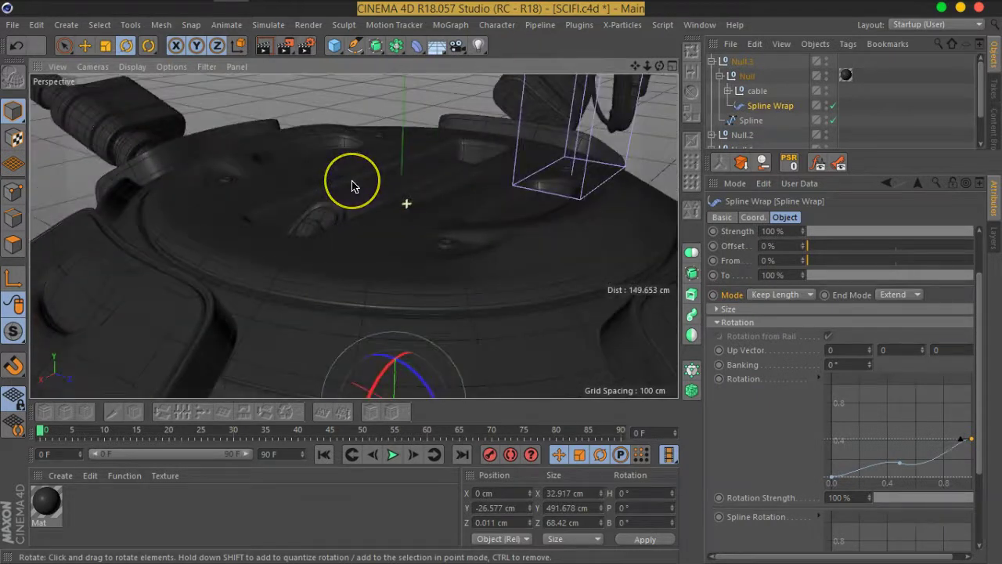
scroll(352, 180, "down", 5)
scroll(352, 179, "down", 3)
mouse_move(468, 247)
left_mouse_down("alt")
mouse_move(488, 217)
mouse_move(317, 234)
mouse_move(324, 224)
mouse_move(530, 214)
mouse_move(374, 253)
mouse_move(415, 235)
mouse_move(402, 232)
mouse_move(399, 248)
left_mouse_up("alt")
scroll(398, 247, "up", 3)
mouse_move(425, 287)
left_mouse_down("alt")
mouse_move(425, 201)
mouse_move(350, 269)
mouse_move(416, 269)
mouse_move(439, 292)
left_mouse_up("alt")
scroll(350, 270, "down", 2)
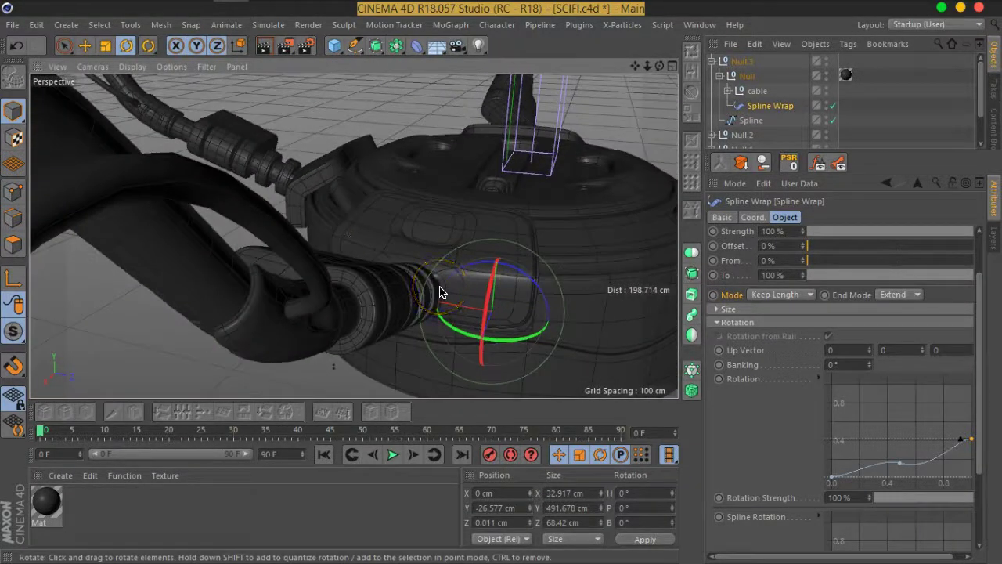